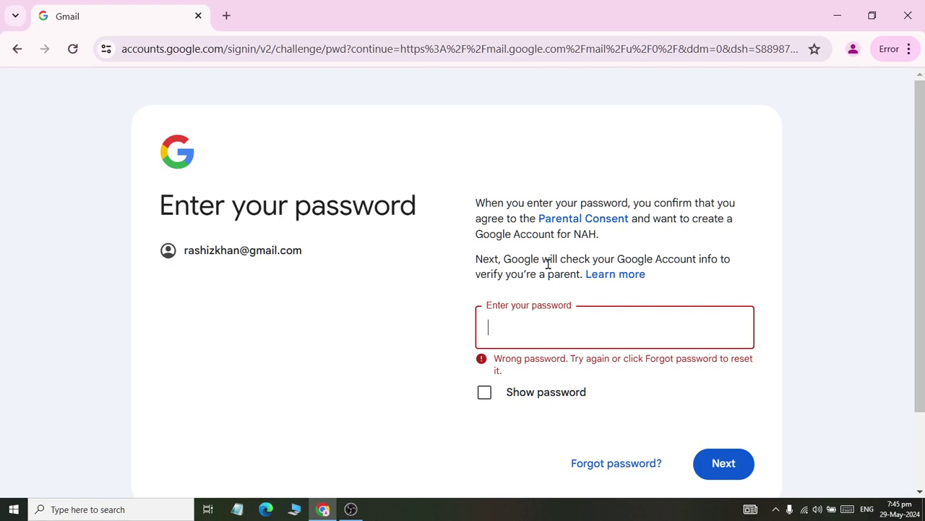
- Confirm the parent password and finish the child account through the parental controls summary and success page
text(*********)
key(Return)
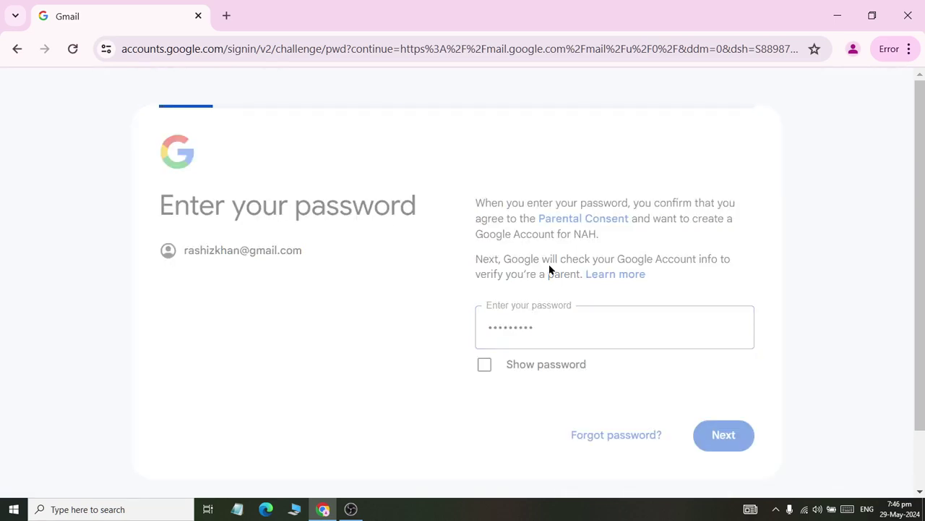
scroll(685, 270, down, 5)
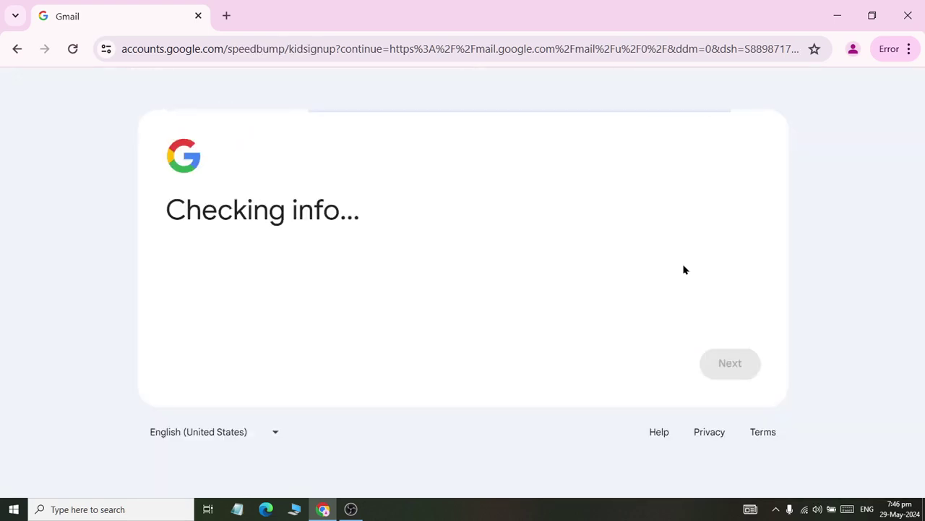
scroll(682, 264, down, 5)
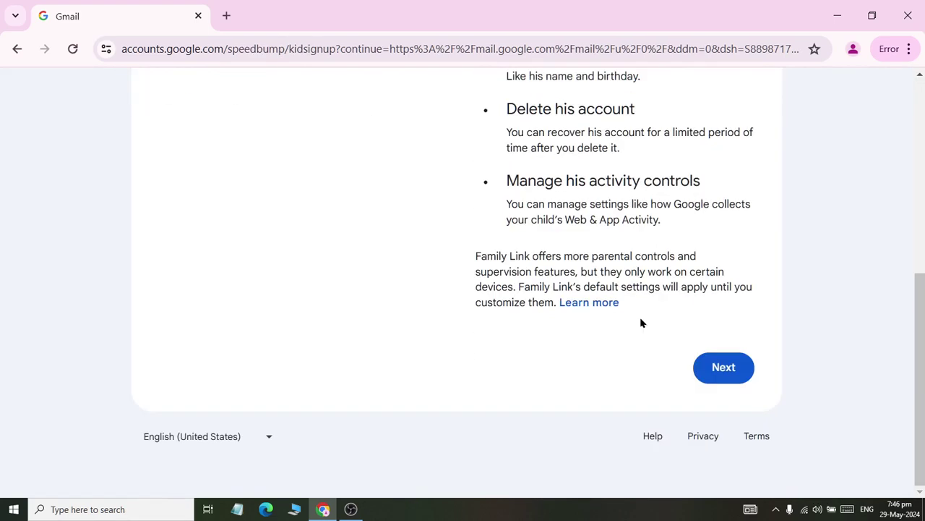
click(713, 366)
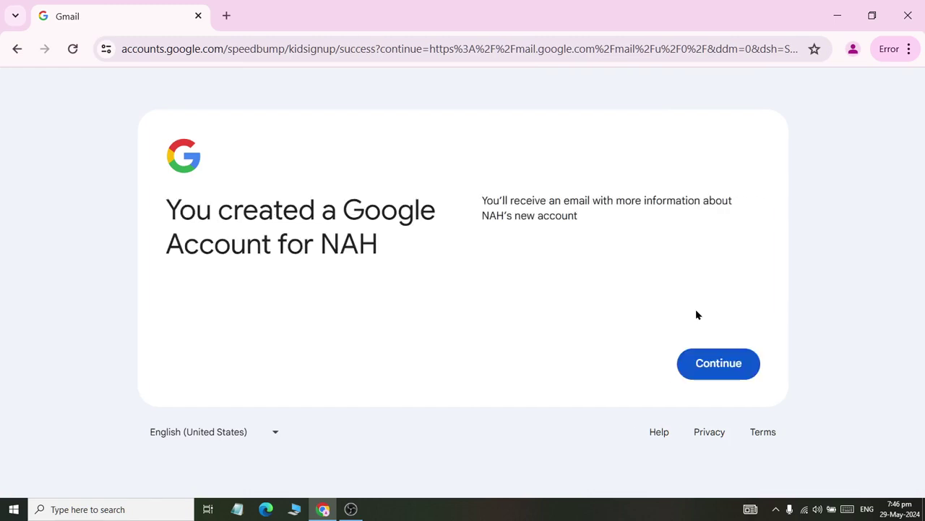
click(723, 365)
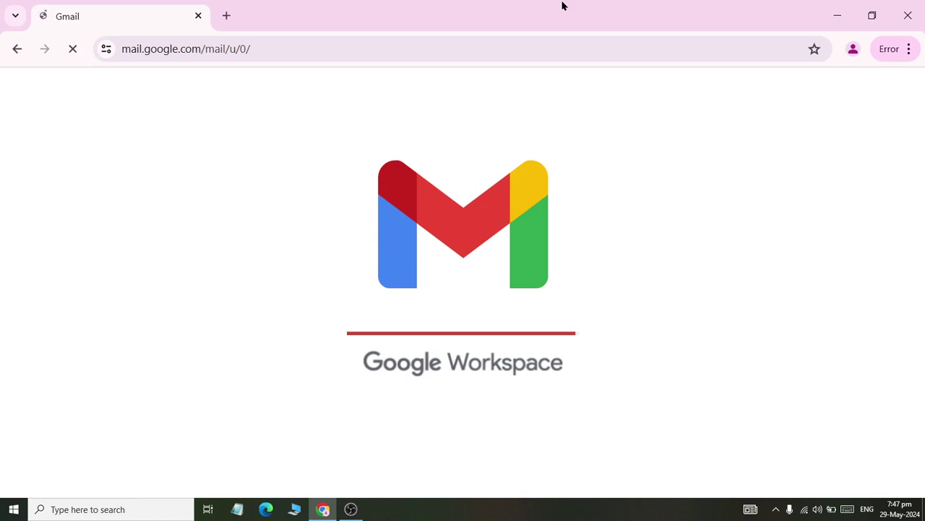
- Open a new browser tab while Gmail loads the new account's mailbox
click(225, 15)
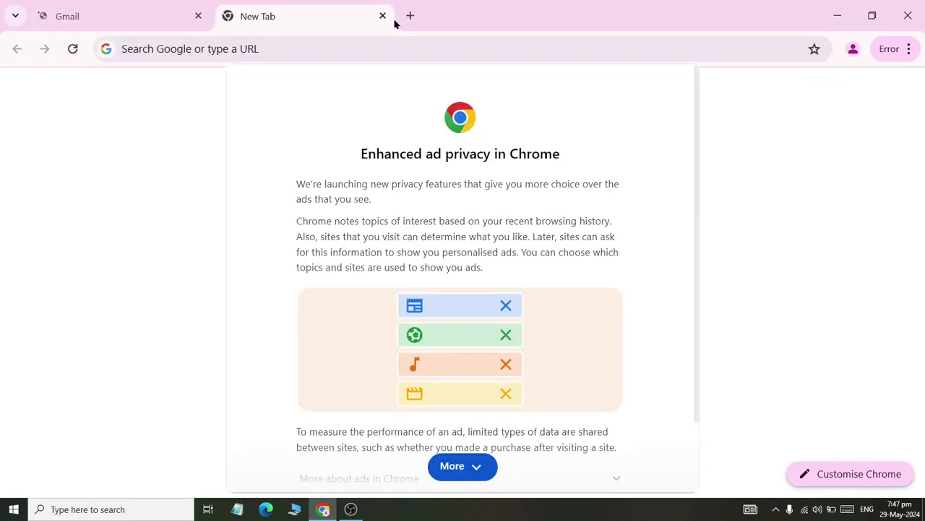
- Dismiss the ad privacy notice and load google.com, checking the stalled Gmail tab
scroll(615, 378, down, 2)
click(575, 466)
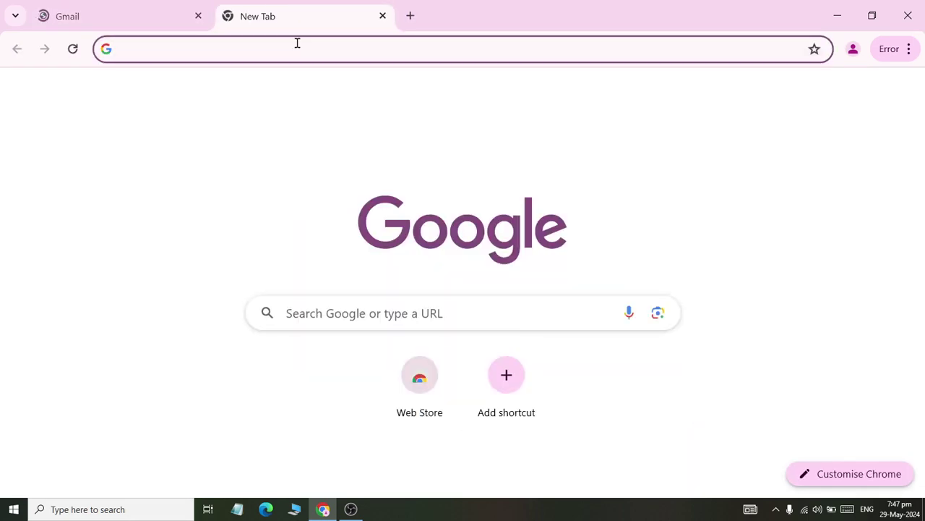
text(google.com)
key(Return)
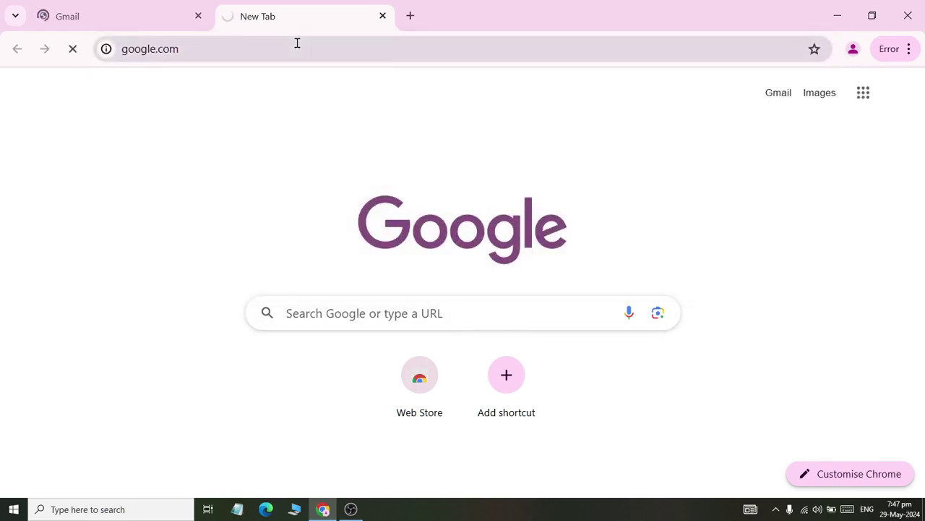
click(128, 12)
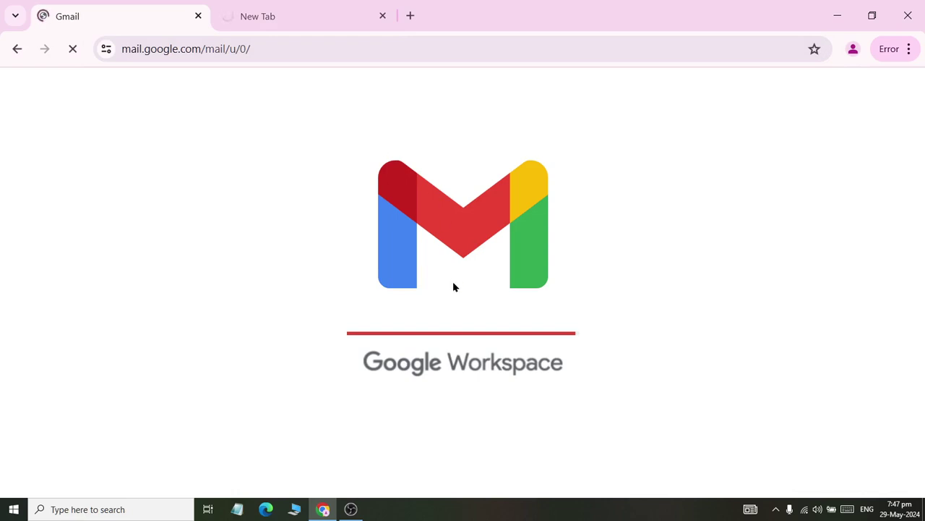
click(269, 6)
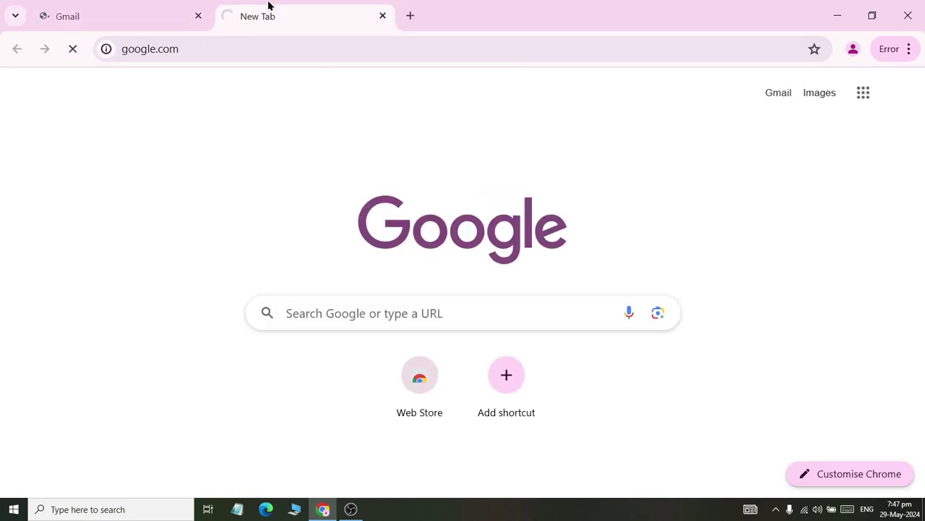
click(94, 24)
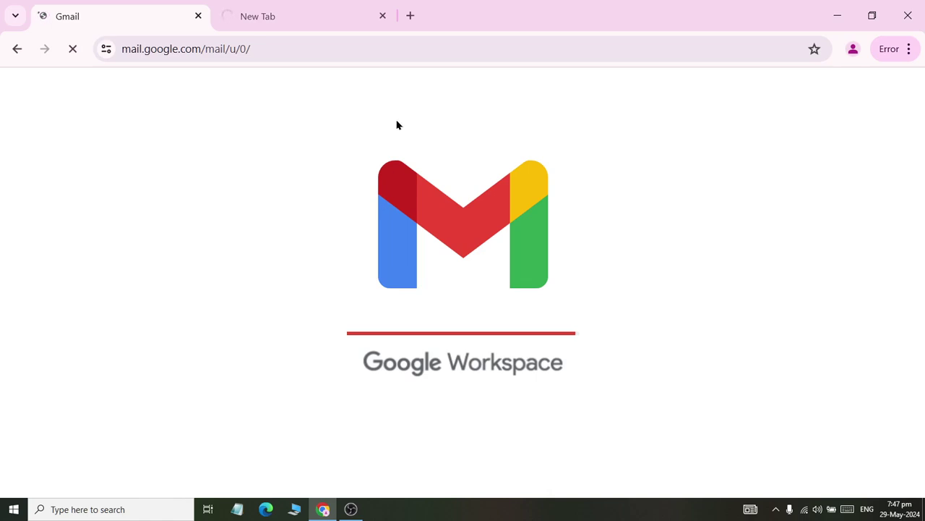
click(329, 9)
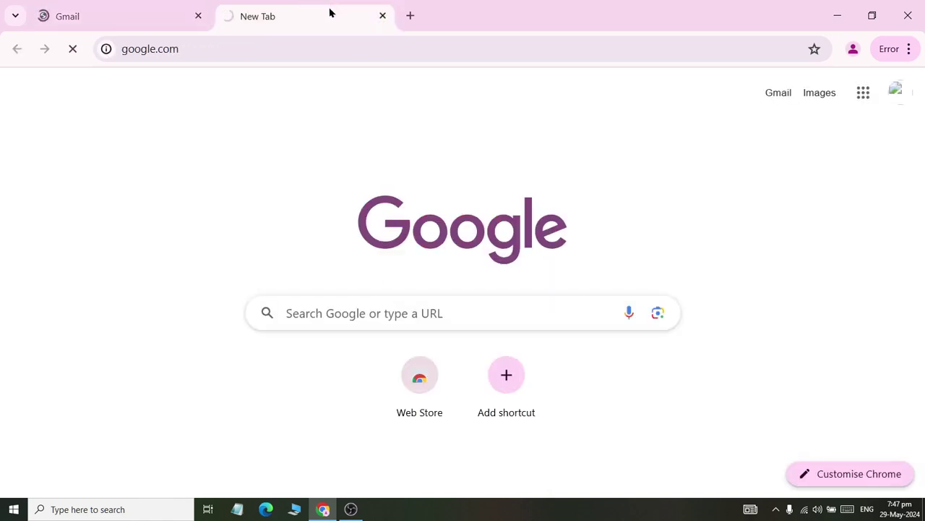
click(55, 21)
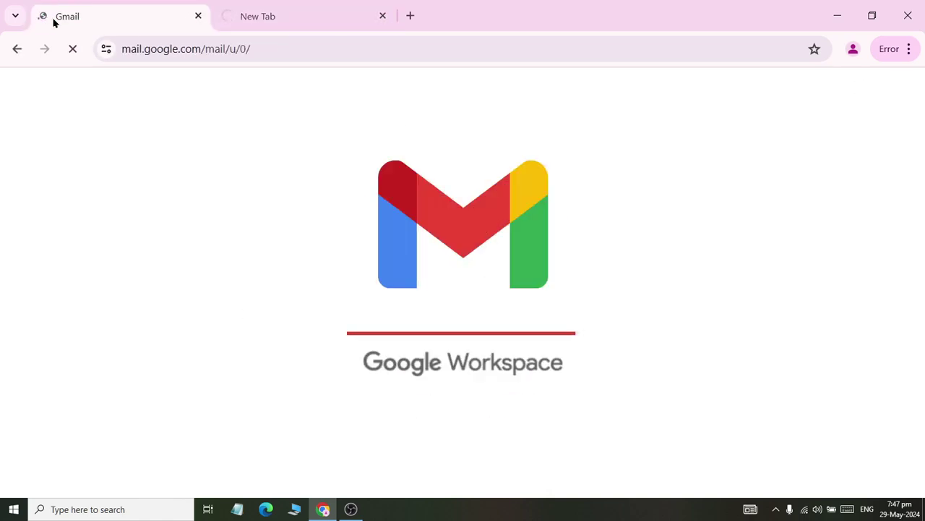
- Disconnect and reconnect the Fiber3 Wi-Fi network
click(804, 515)
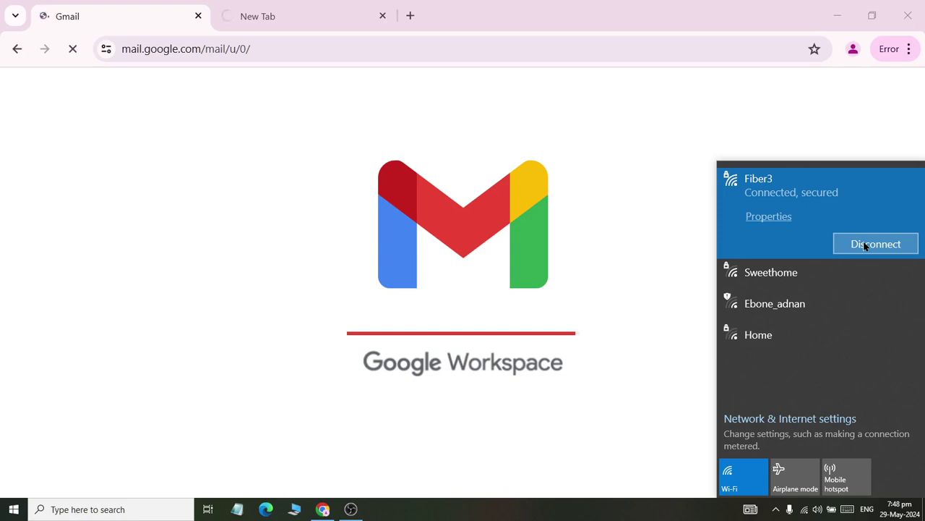
click(864, 245)
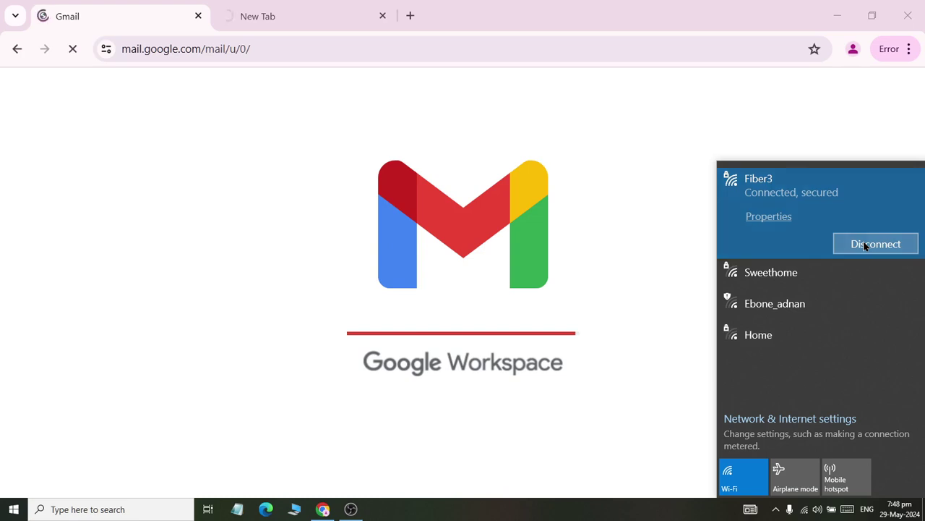
click(864, 246)
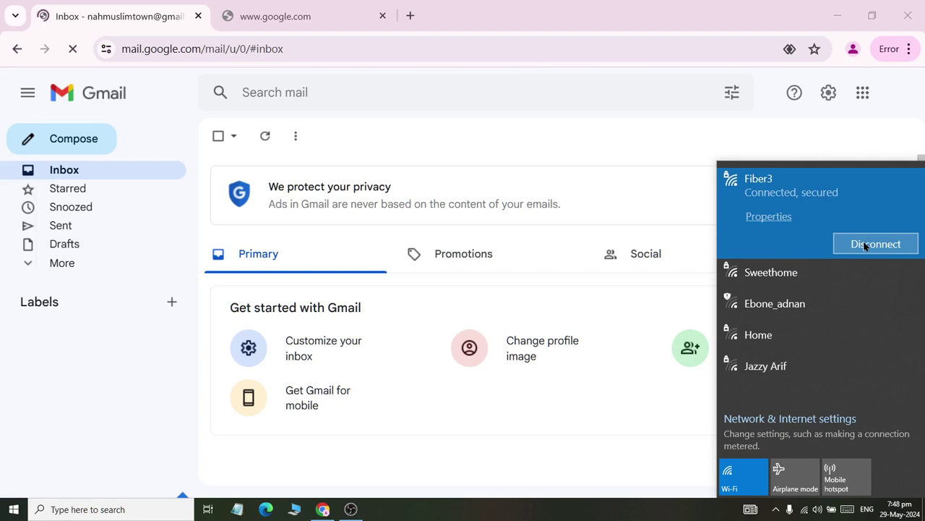
click(305, 6)
- Reload google.com and confirm both the Gmail inbox and Google homepage have loaded
click(149, 5)
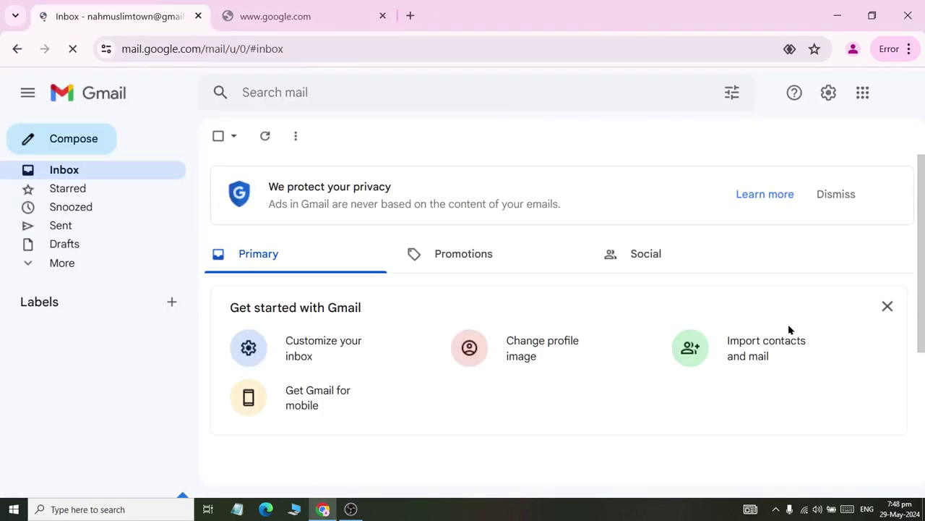
click(300, 20)
click(287, 43)
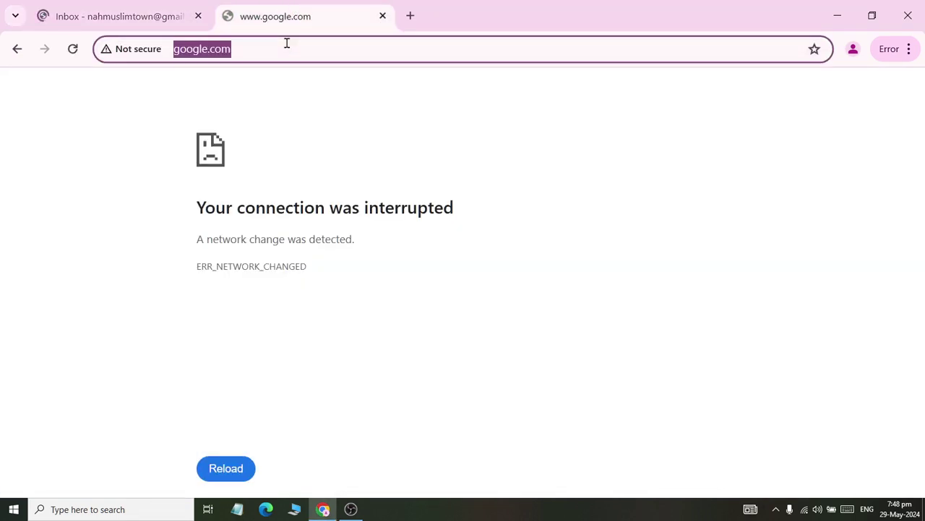
key(Return)
click(83, 16)
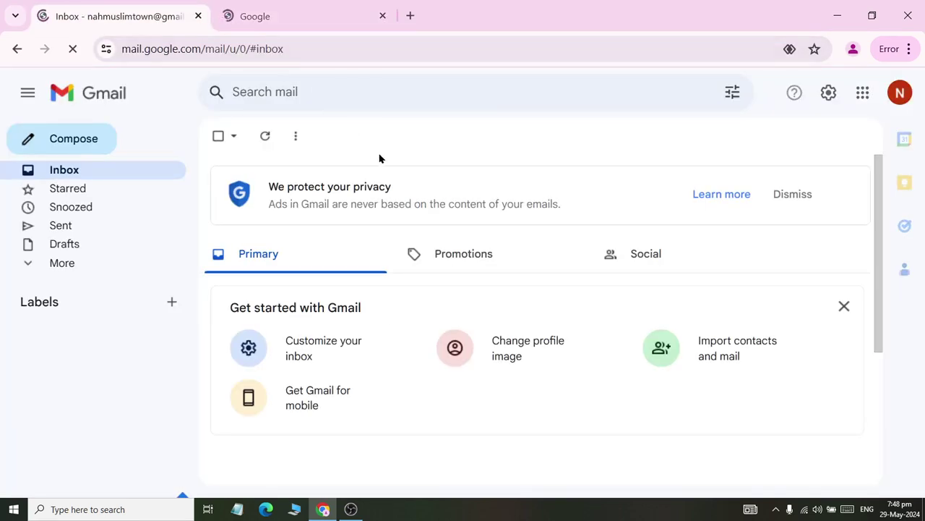
click(280, 9)
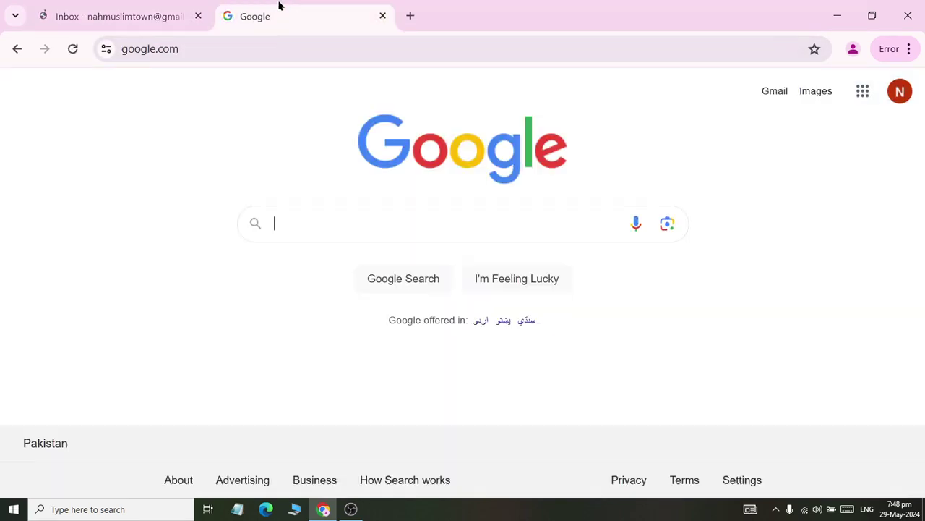
click(86, 9)
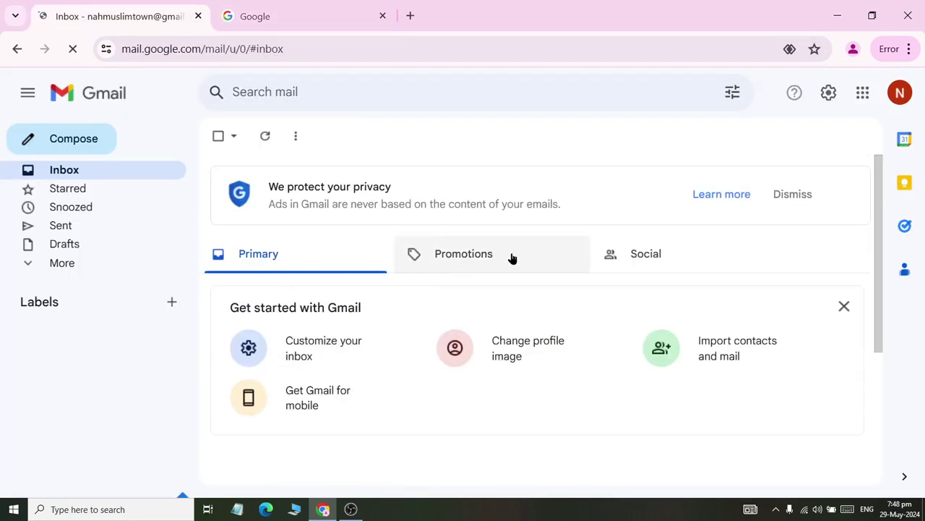
click(233, 6)
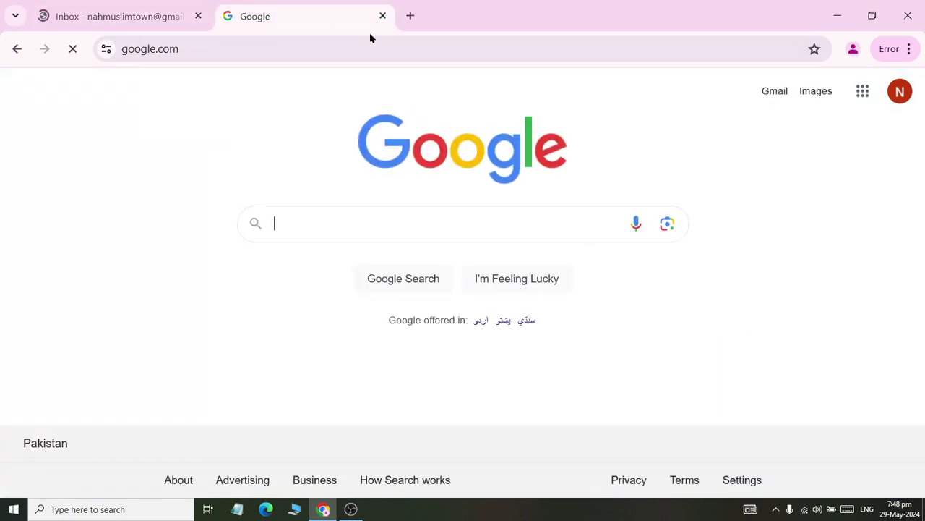
- Open Google Docs from the Google apps grid
click(864, 91)
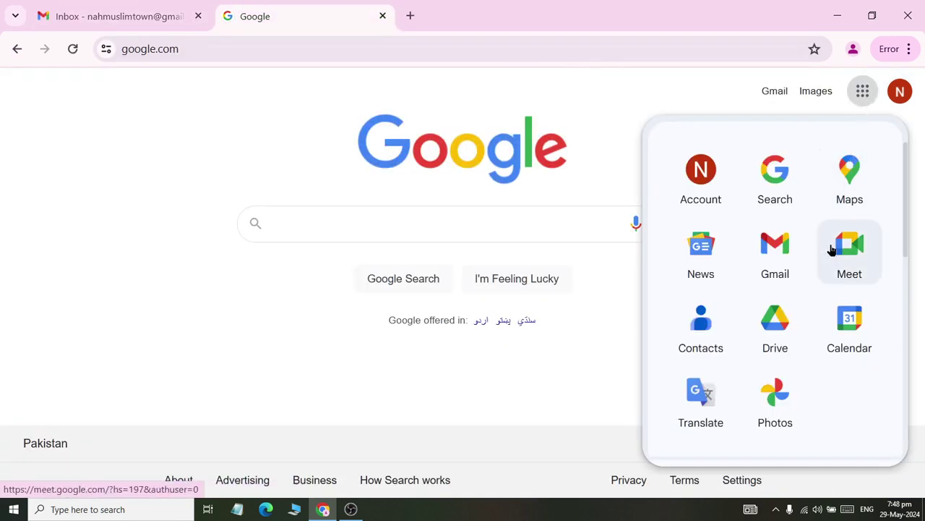
scroll(811, 374, down, 1)
scroll(812, 374, down, 1)
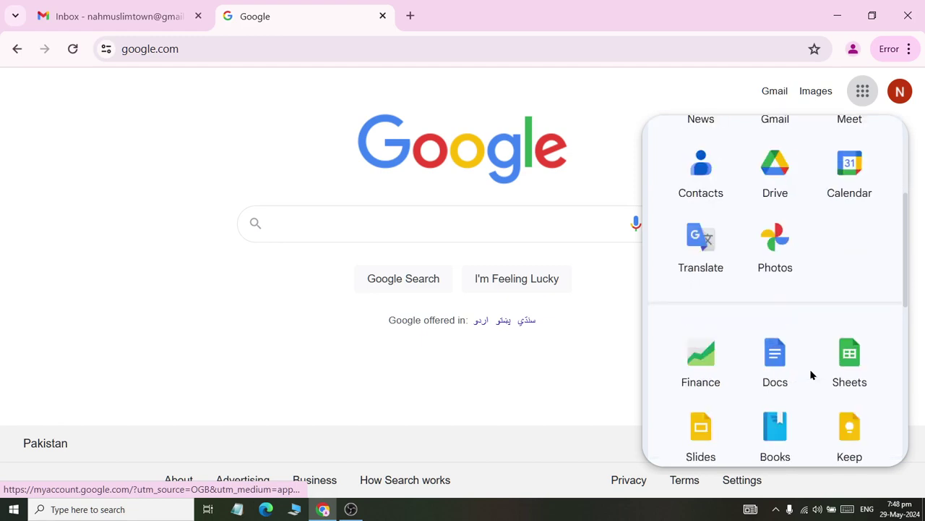
click(781, 382)
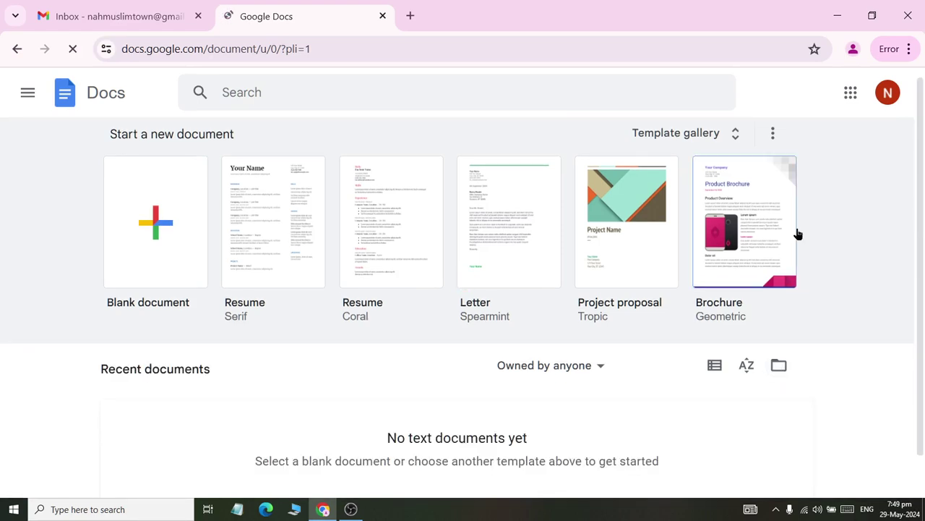
click(849, 92)
- Open Google Drive in a new tab, dismiss its welcome tips, and return to Docs
click(752, 336)
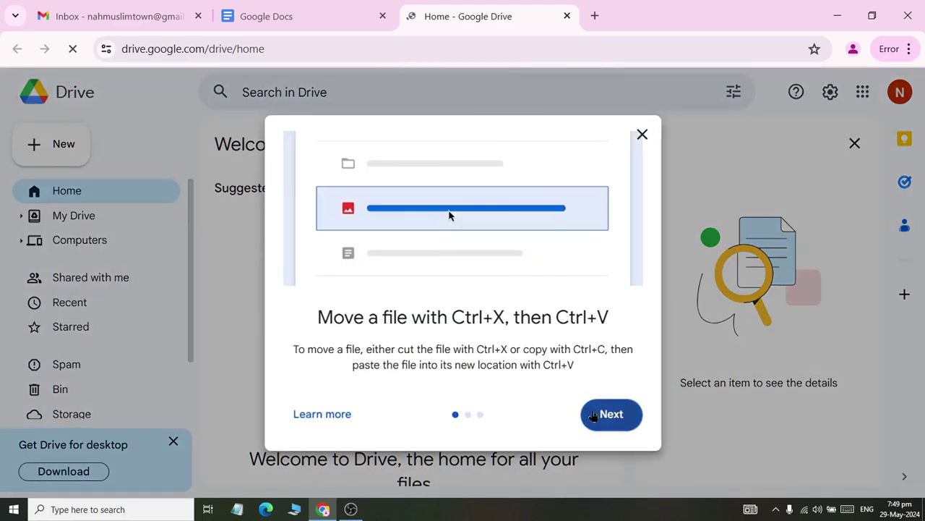
double_click(610, 421)
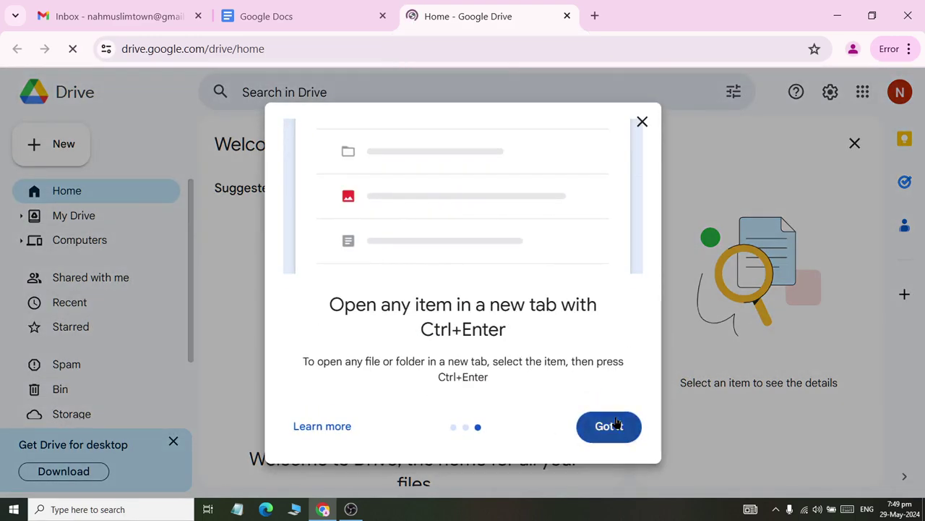
click(611, 423)
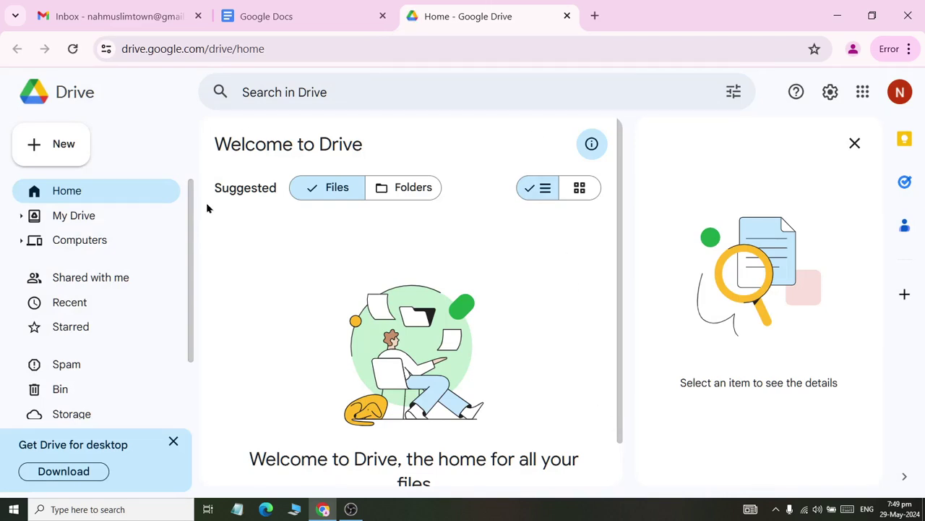
scroll(145, 322, down, 2)
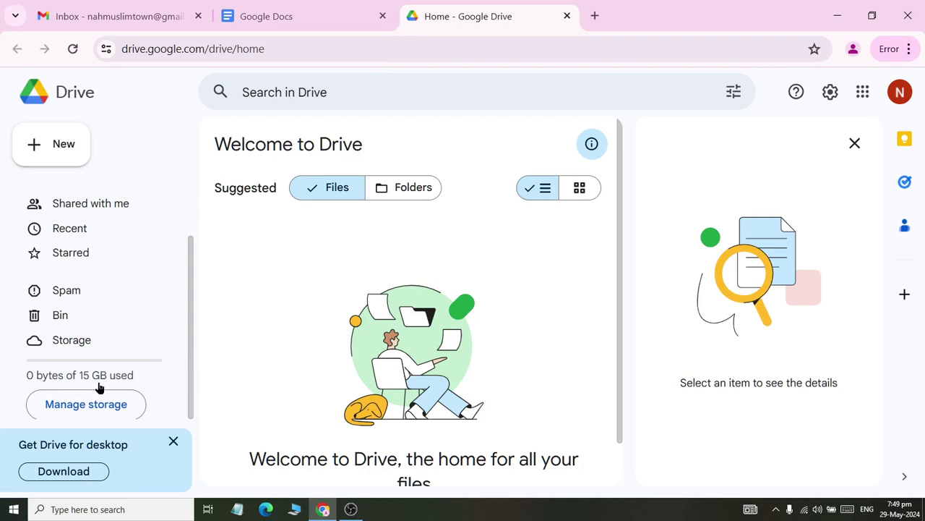
click(289, 6)
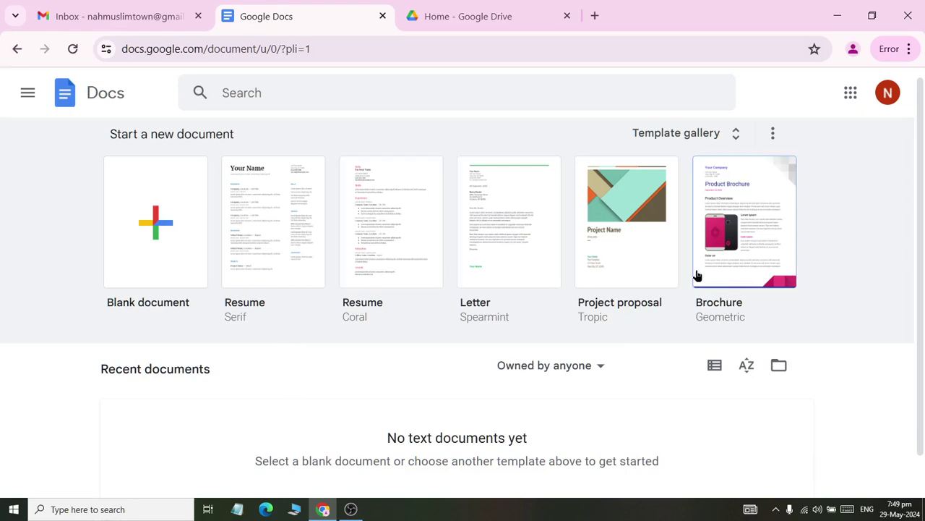
- Create a blank document titled HasnainCV, then open a new browser tab
click(174, 210)
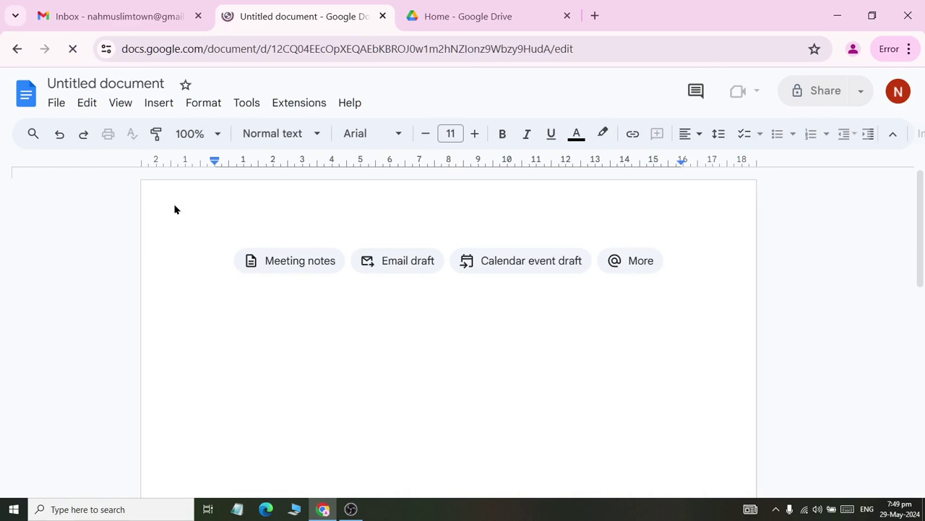
click(59, 83)
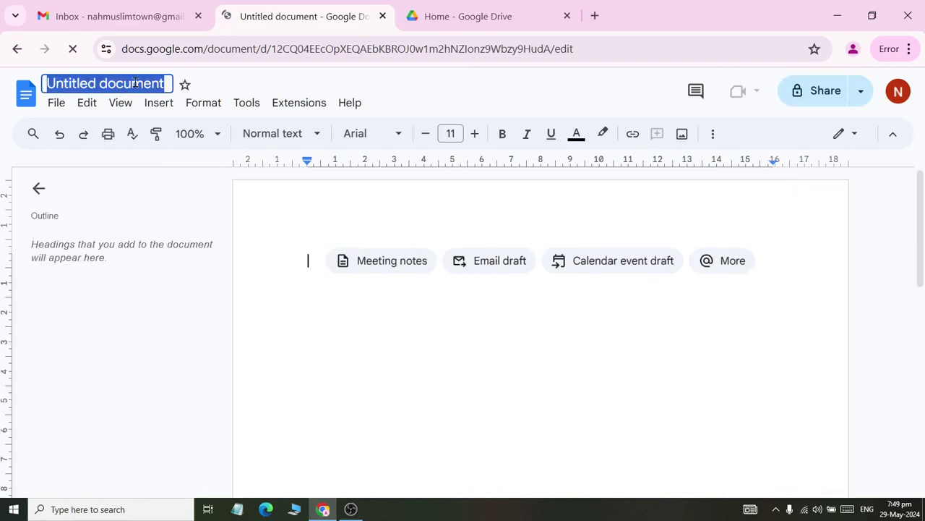
text(Hasnain)
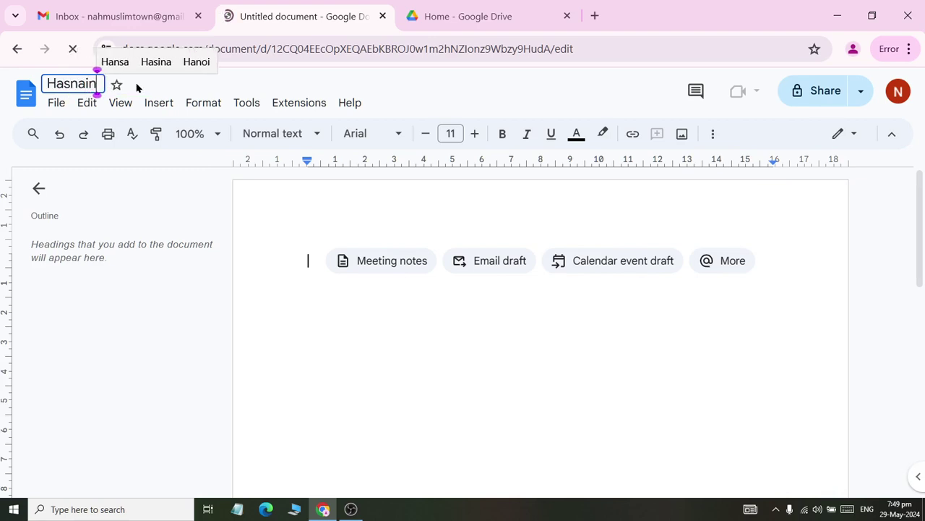
text(CV)
key(Return)
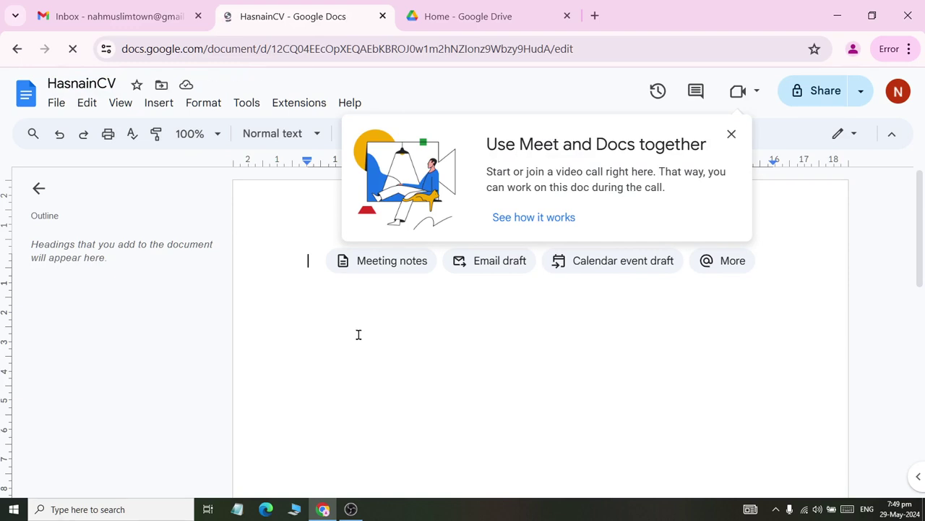
click(595, 15)
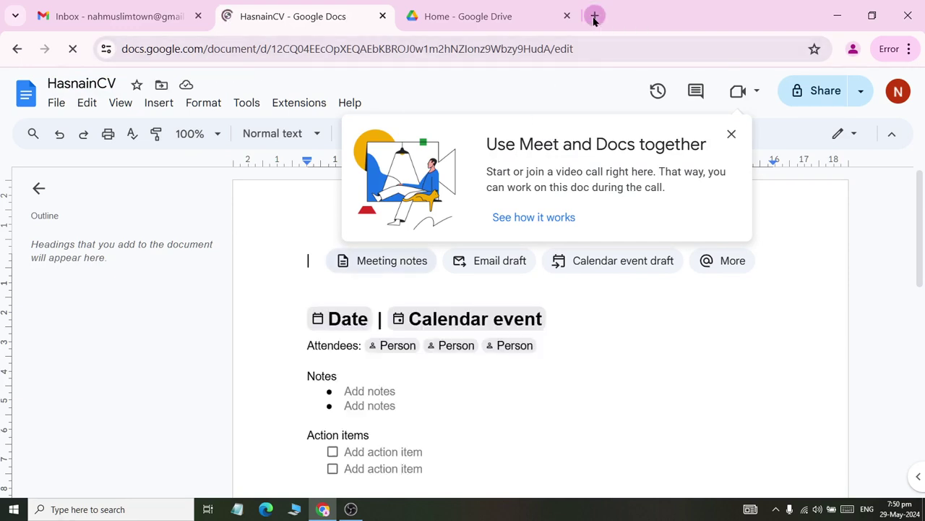
click(555, 39)
- Search Google for 'google gimini', try the Gemini result, and return to the results once it proves blocked
text(google.com)
key(Return)
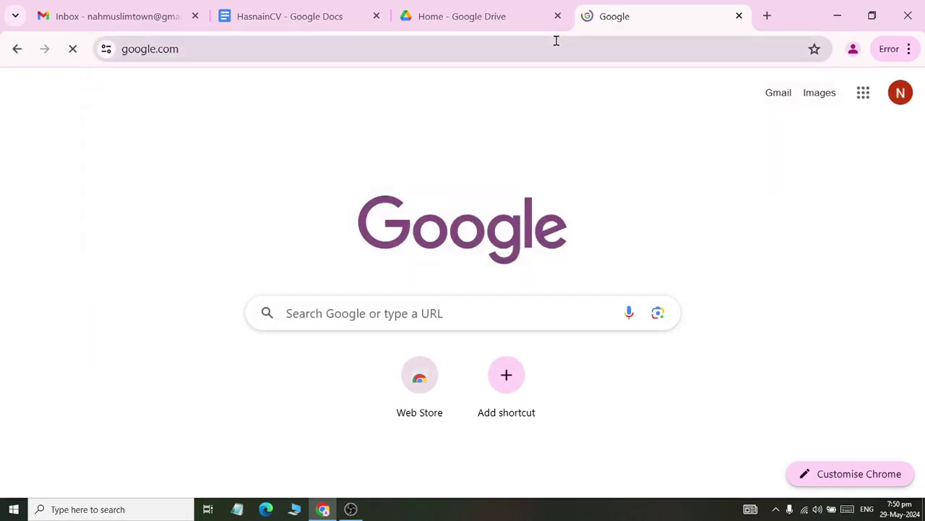
text(google gimi)
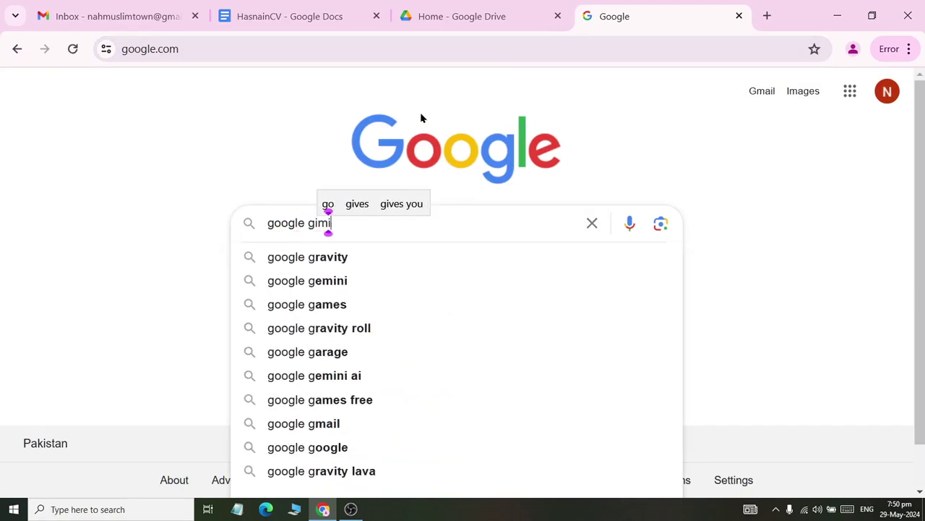
text(ni)
key(Return)
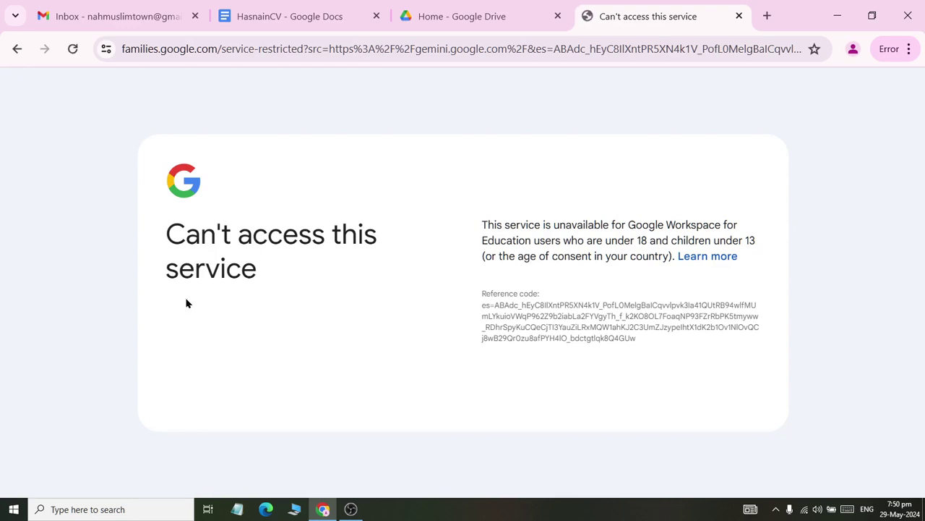
click(18, 48)
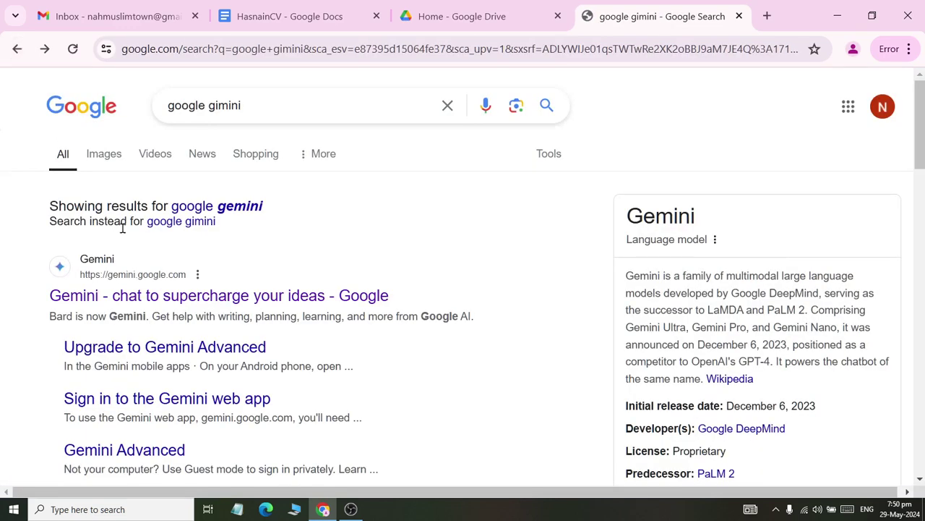
click(111, 295)
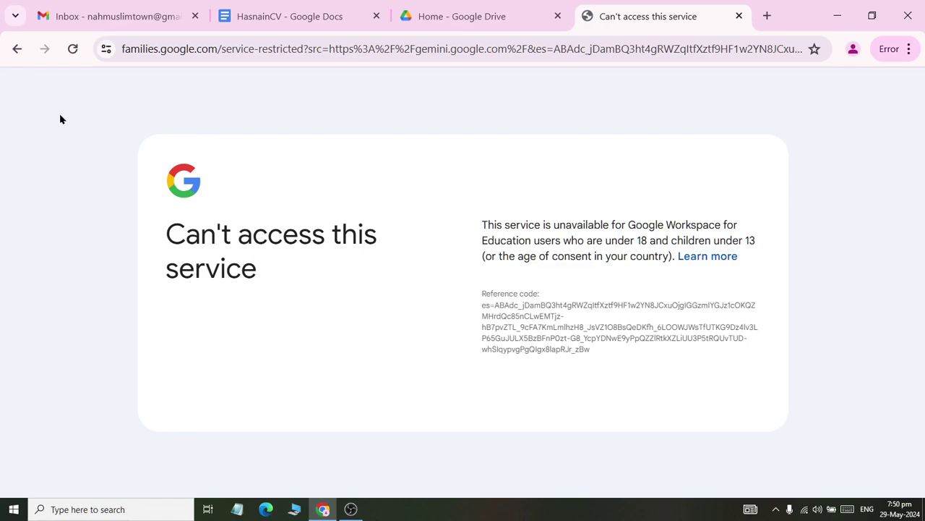
click(18, 45)
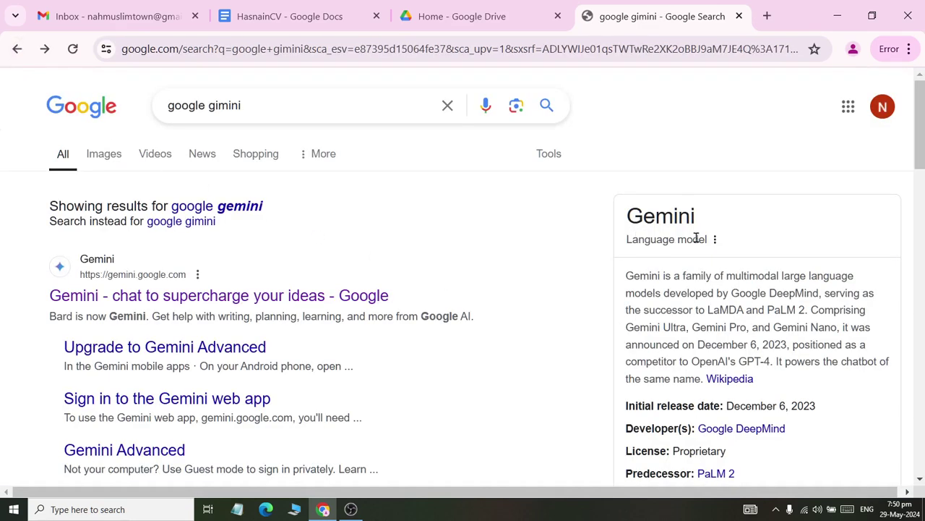
scroll(694, 275, down, 1)
scroll(763, 276, up, 1)
click(79, 17)
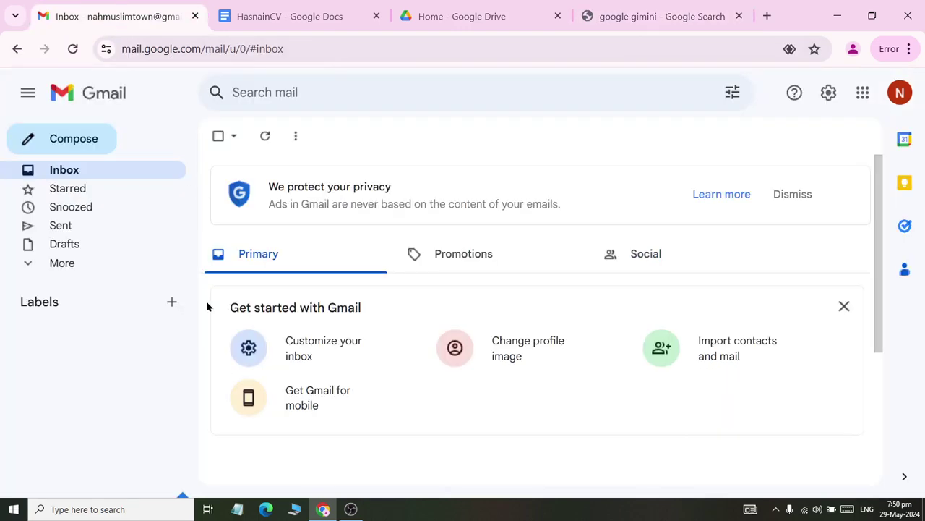
- Expand Gmail's full label list and open Manage your Google Account from the avatar
click(868, 94)
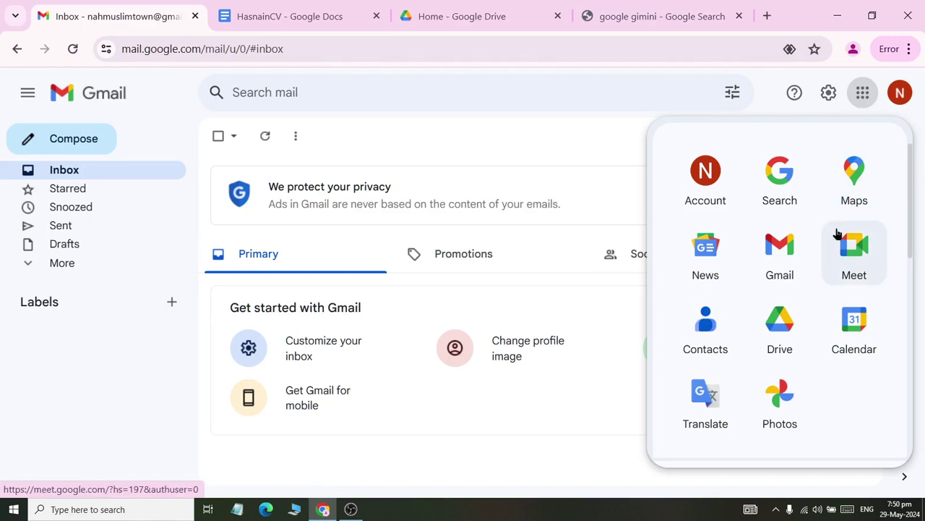
click(529, 149)
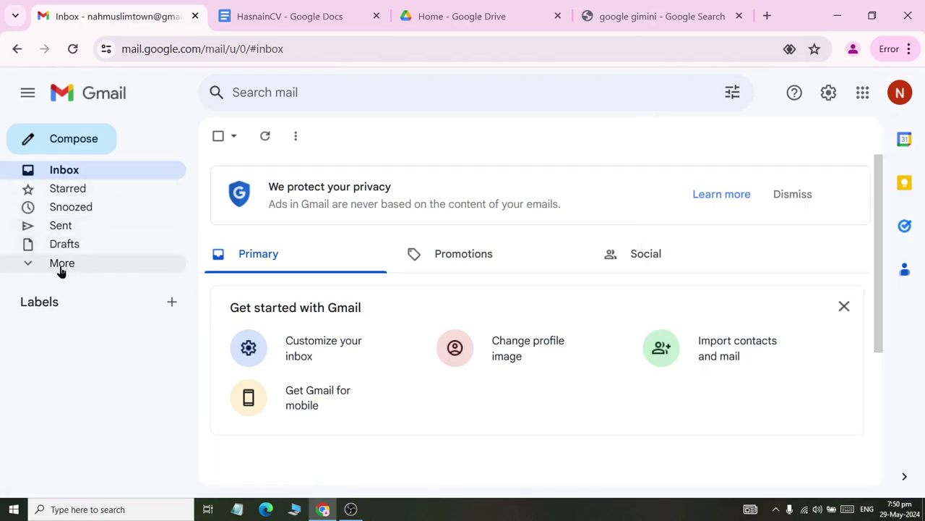
click(29, 264)
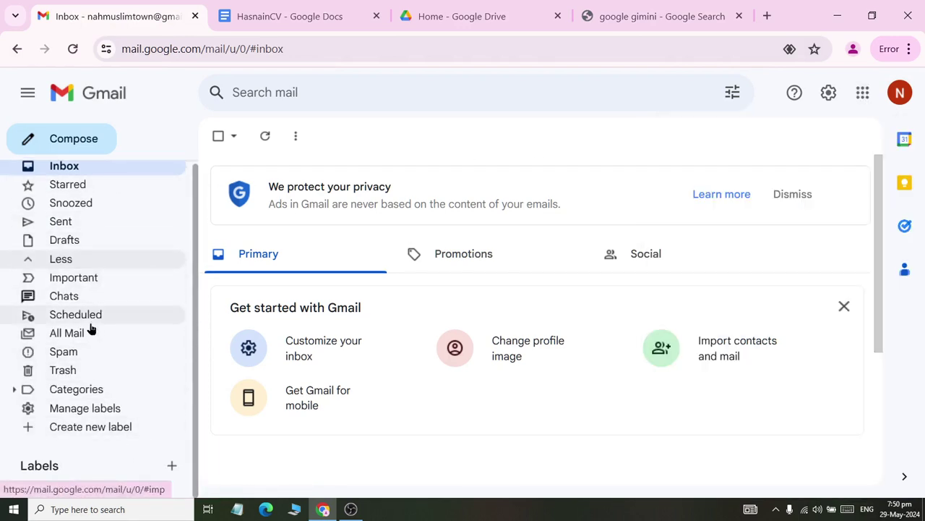
click(901, 94)
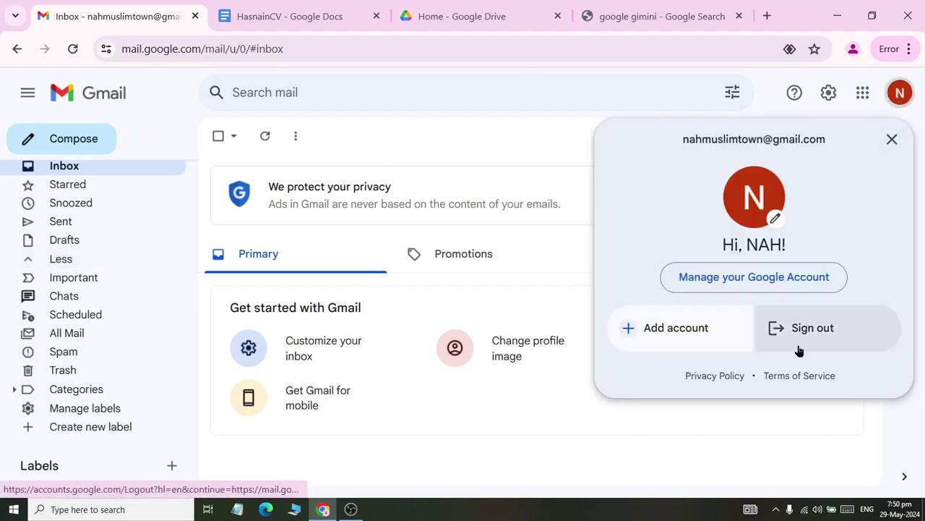
click(781, 278)
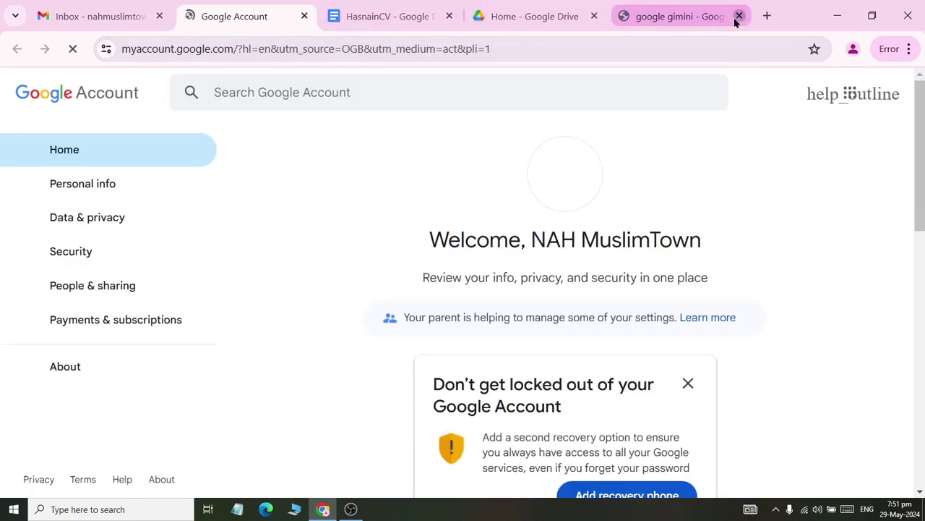
- Close the 'google gimini' tab and scroll through the Google Account privacy and security summaries
click(739, 16)
scroll(481, 310, down, 2)
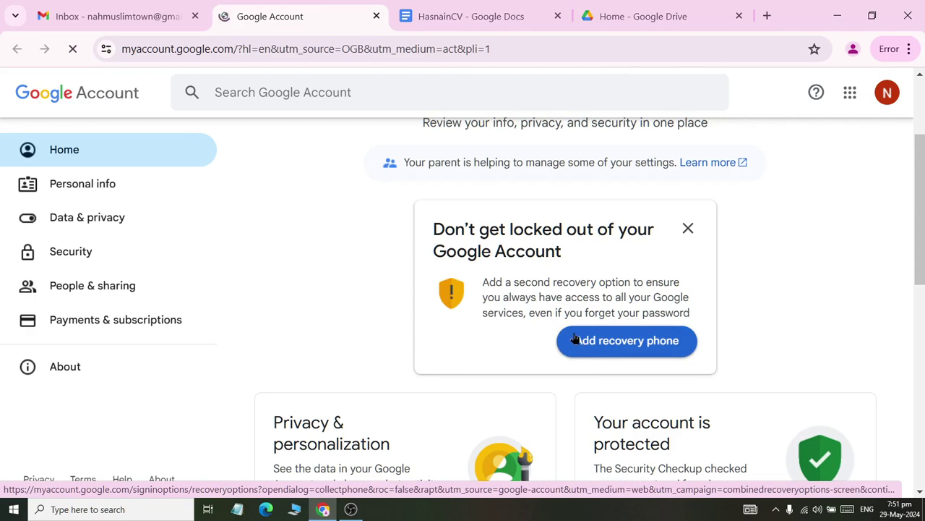
scroll(575, 338, down, 3)
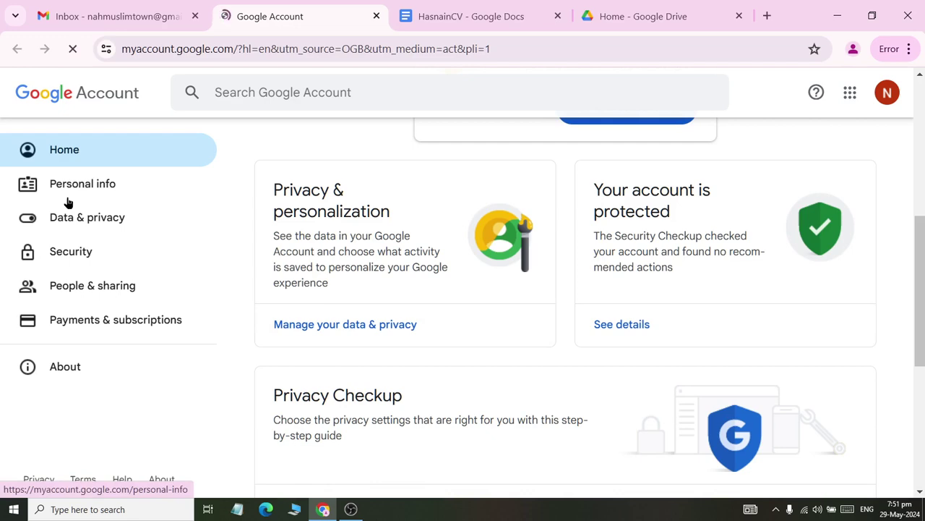
click(612, 15)
- Dismiss the Meet promo and type 'Curriculum Vitae' as HasnainCV's first line
click(412, 15)
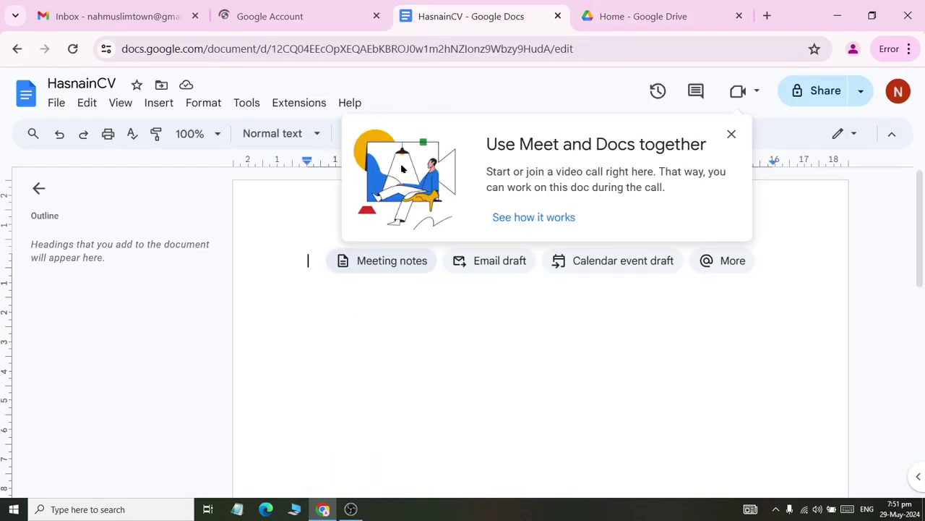
click(731, 135)
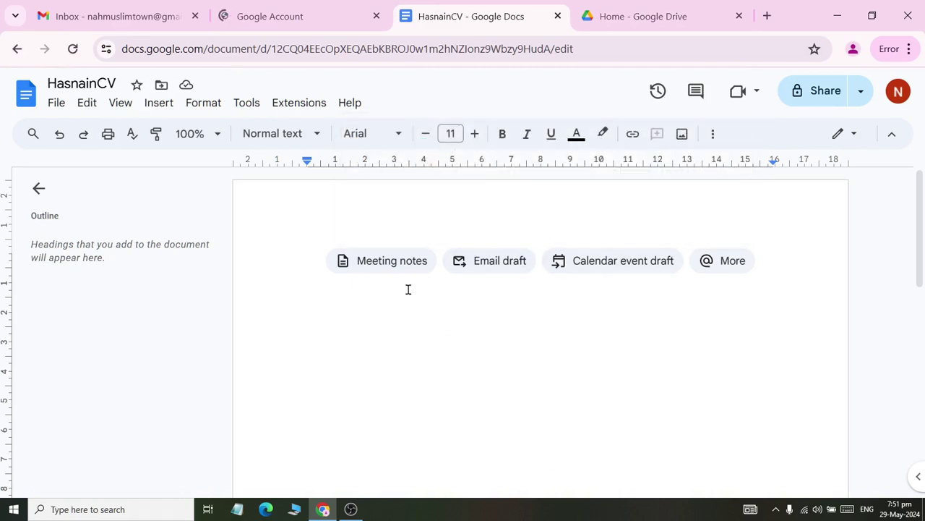
text(Curi)
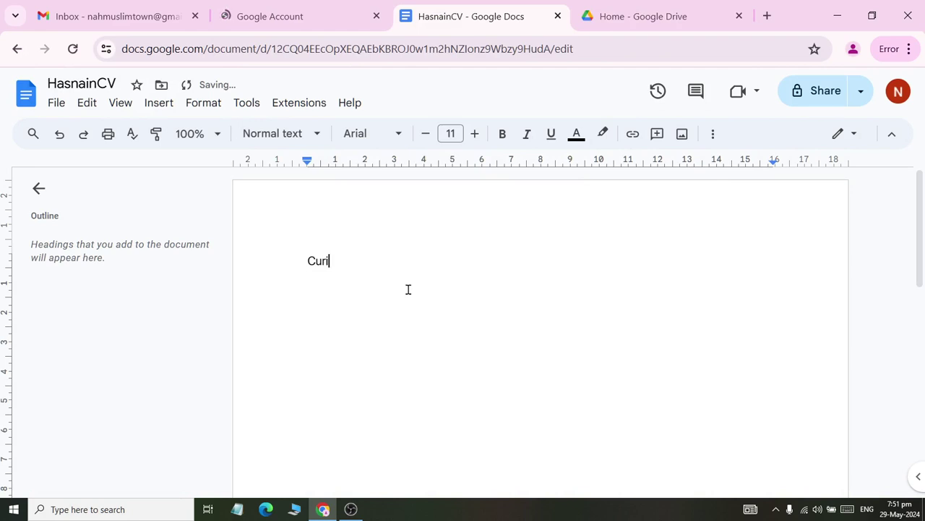
key(BackSpace)
text(riculum Vitae)
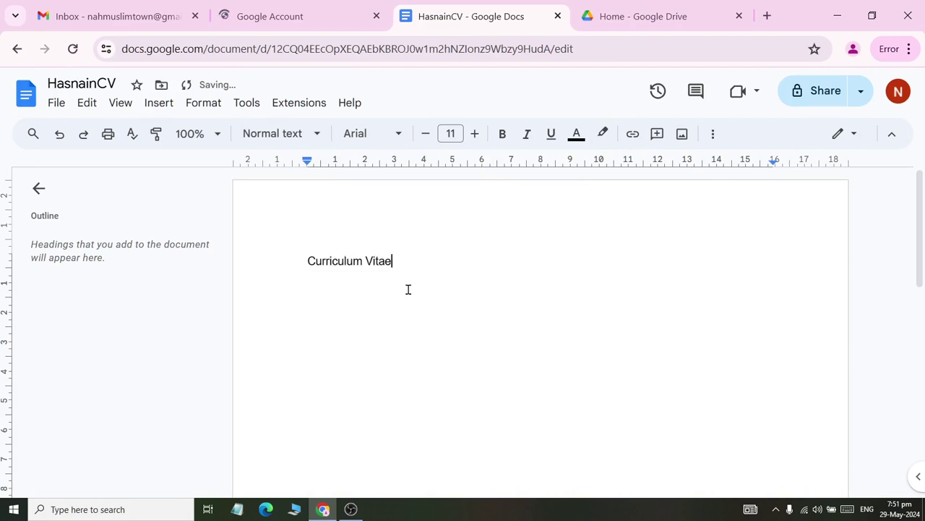
key(Return)
- Open the My Drive listing in Google Drive and retry reloading the offline Google Account tab
click(629, 15)
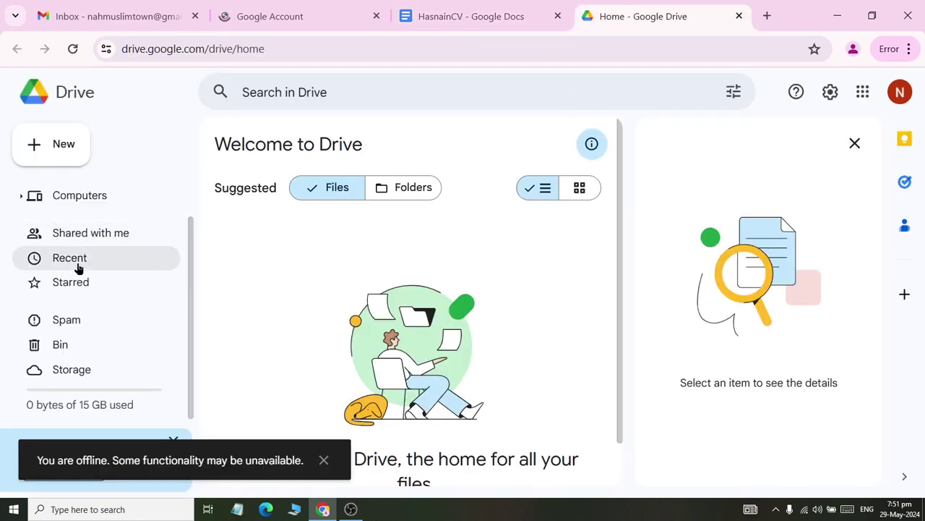
scroll(77, 231, up, 2)
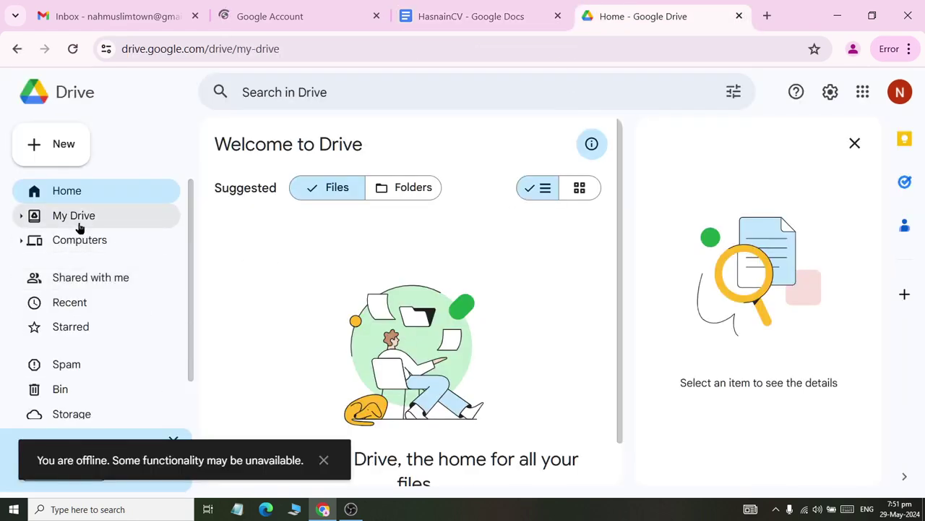
click(79, 227)
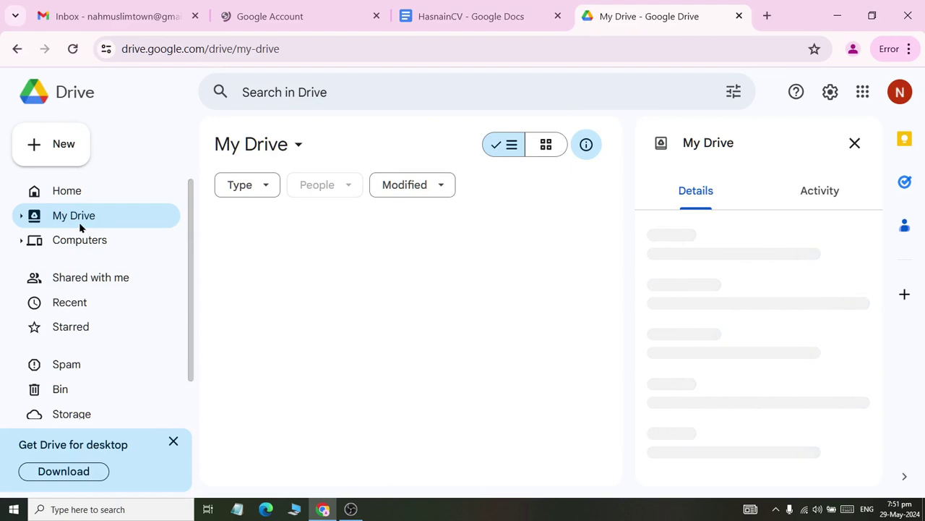
click(324, 20)
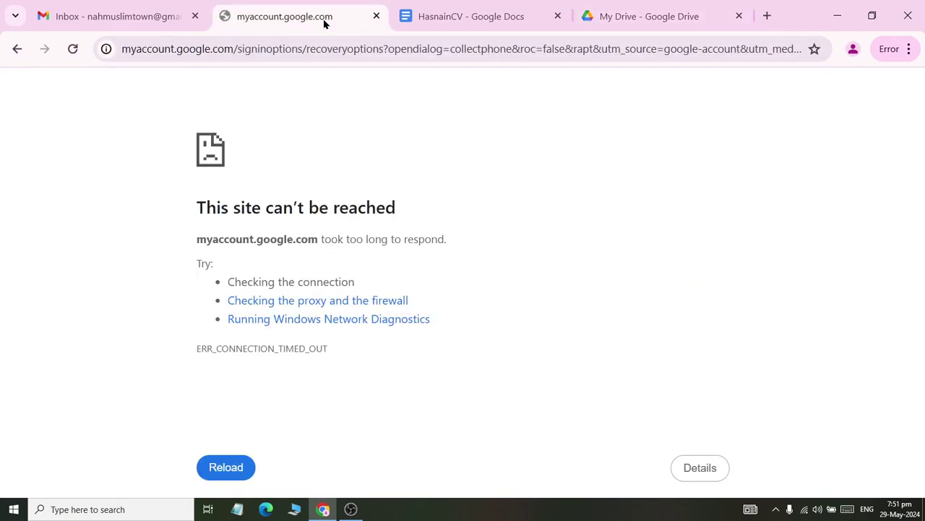
click(226, 468)
click(466, 14)
click(628, 16)
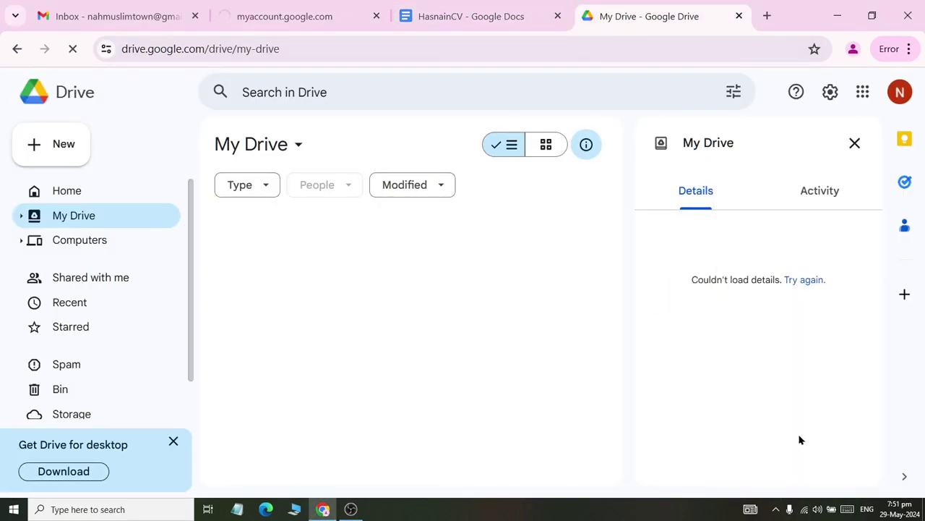
- Disconnect and reconnect the Fiber3 Wi-Fi network from the taskbar network list
click(804, 509)
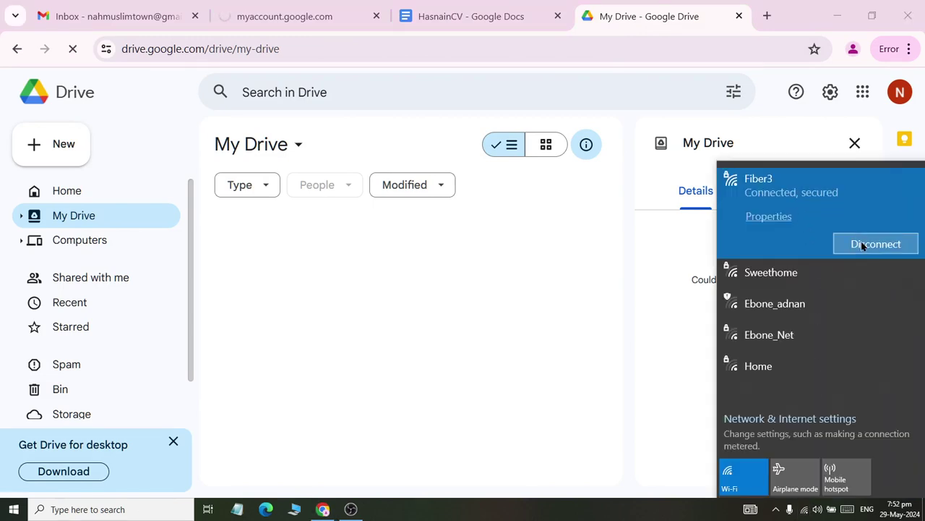
click(862, 246)
click(862, 245)
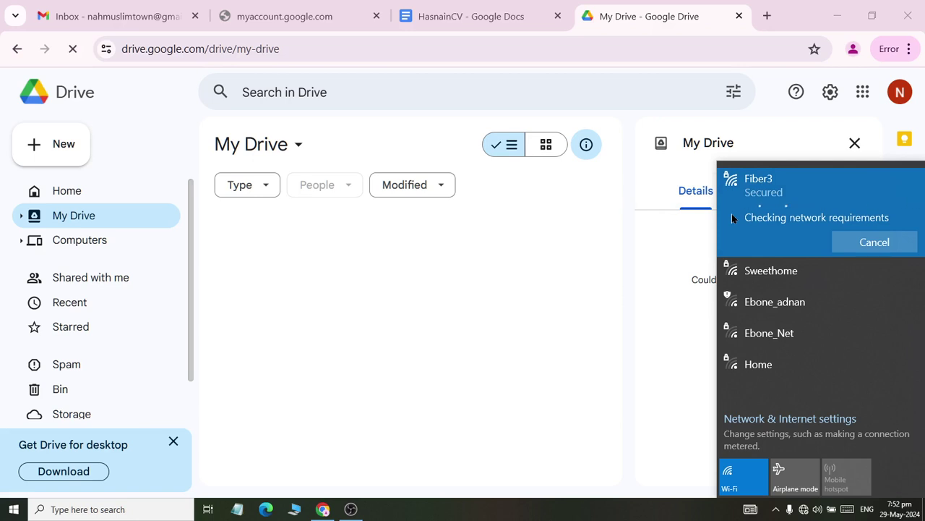
click(591, 353)
- Turn Wi-Fi off and back on, connect to Fiber3, and dismiss the failure message
click(803, 509)
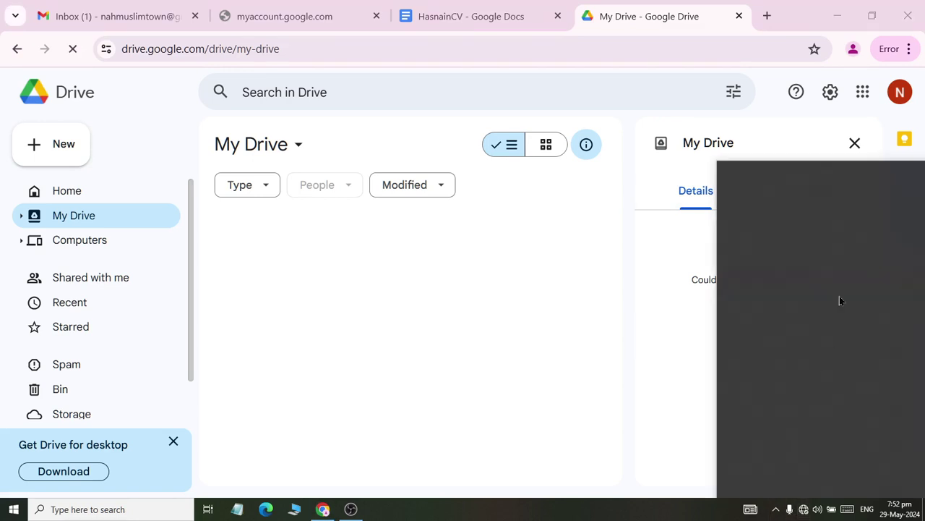
click(743, 480)
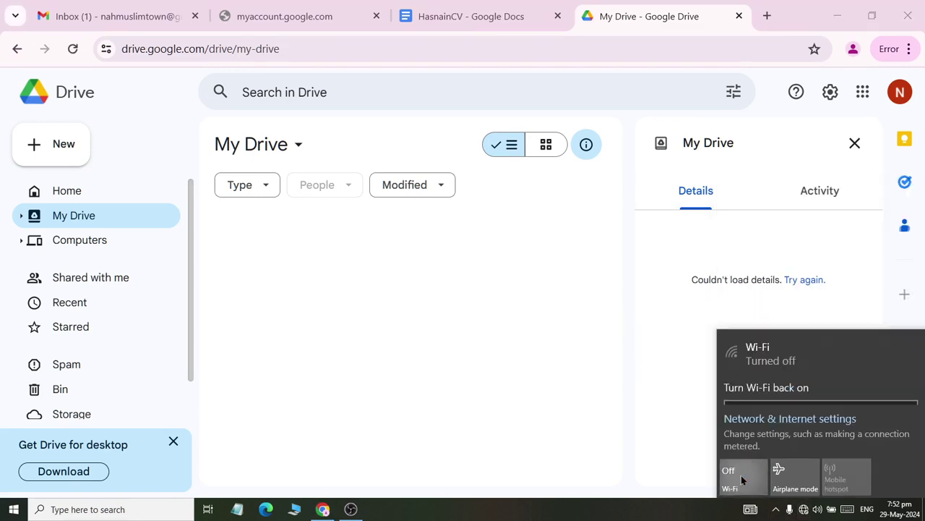
click(741, 479)
click(762, 189)
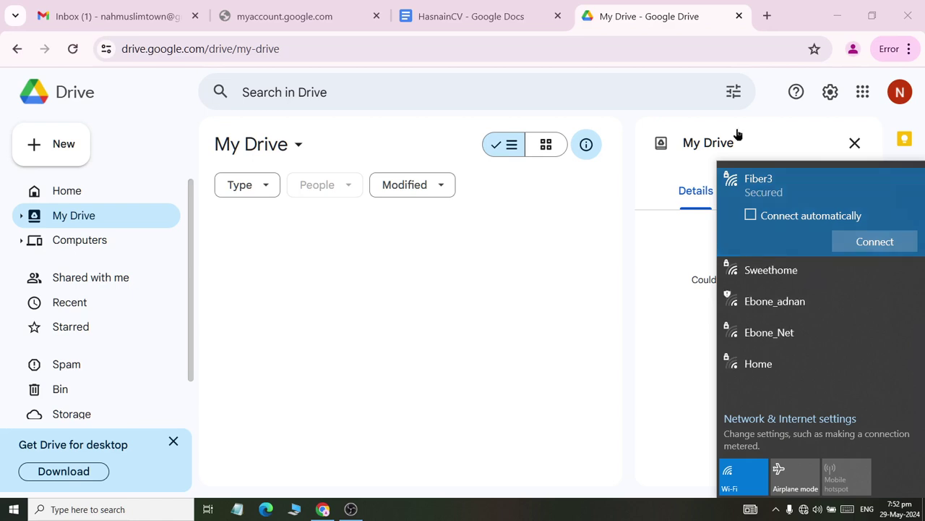
click(871, 241)
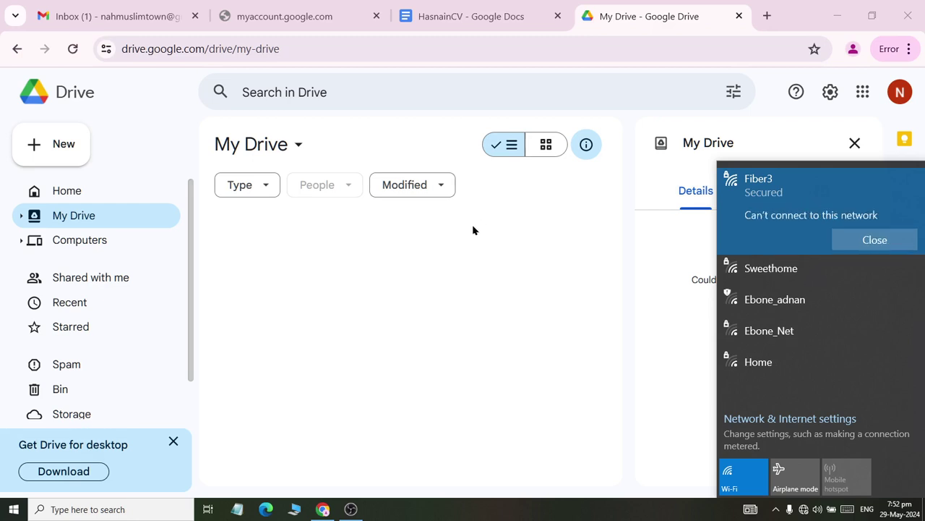
click(499, 297)
- Retry connecting to Fiber3, toggling Wi-Fi off and on once more
click(809, 514)
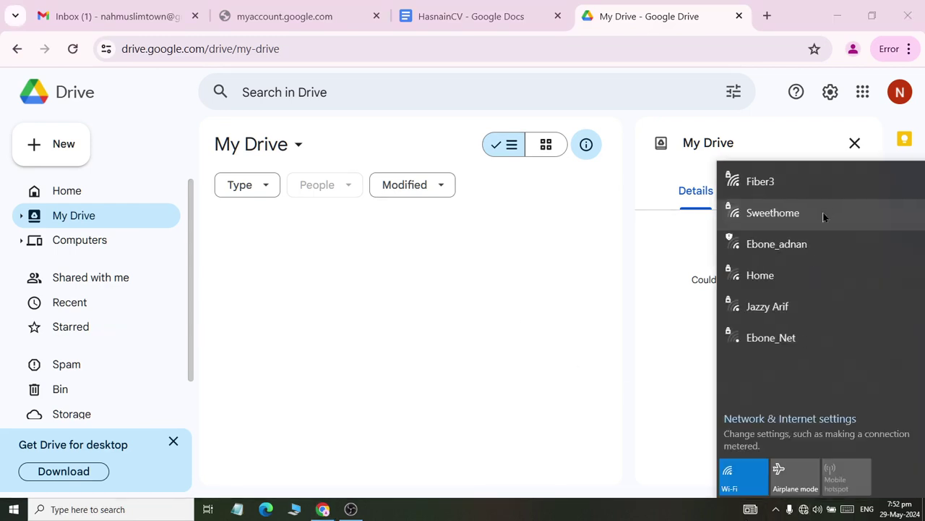
click(809, 187)
click(853, 244)
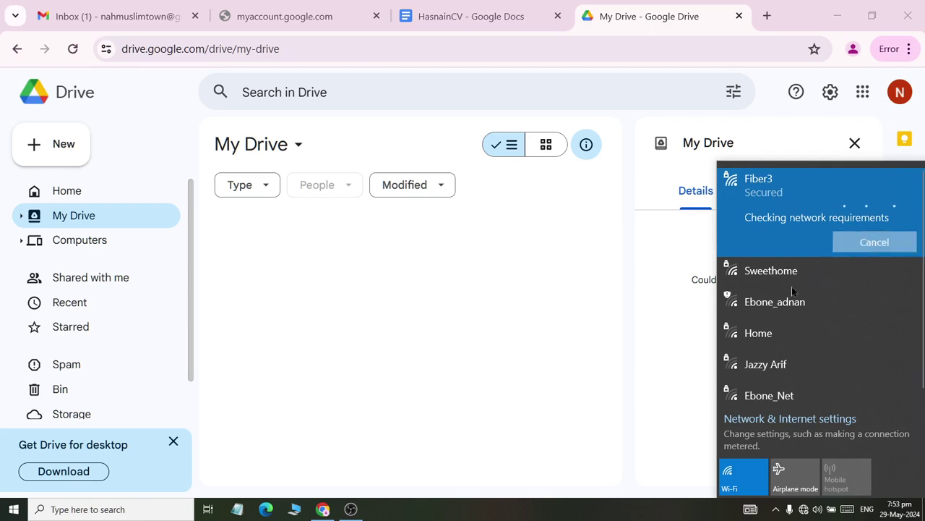
click(742, 480)
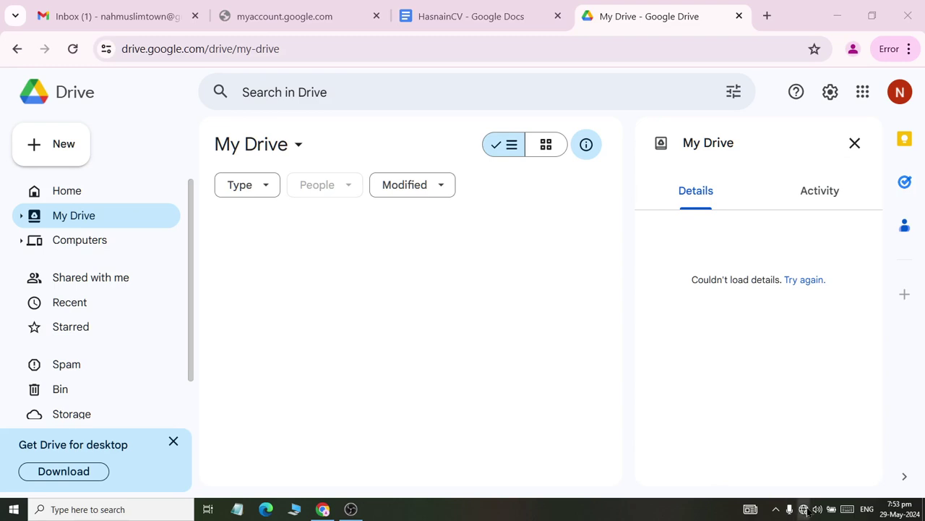
click(803, 509)
click(739, 477)
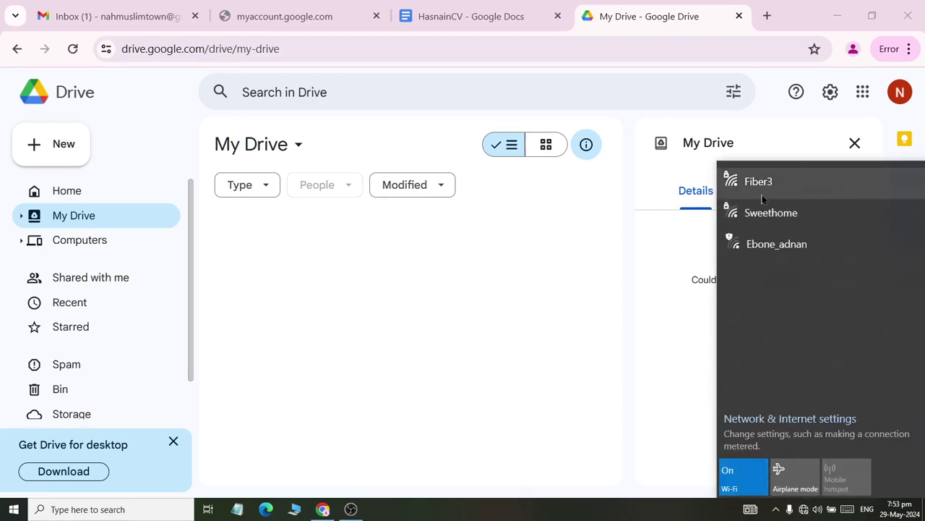
click(771, 186)
click(859, 240)
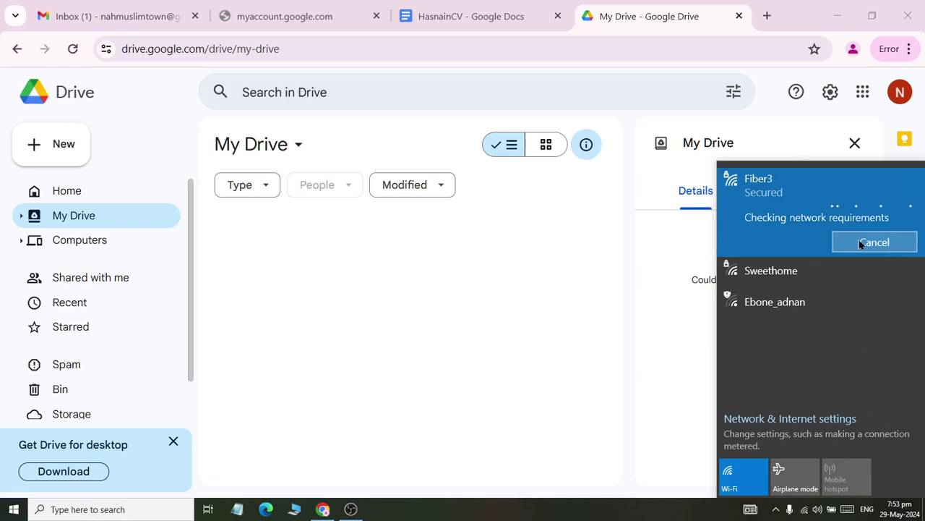
click(426, 272)
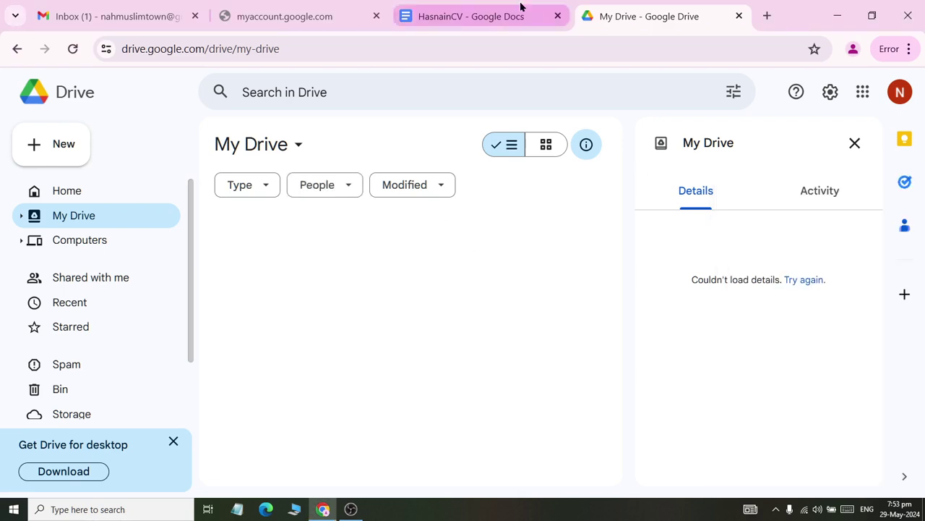
- Reload the Drive and Account tabs and decline offline access in the HasnainCV document
click(74, 48)
click(311, 8)
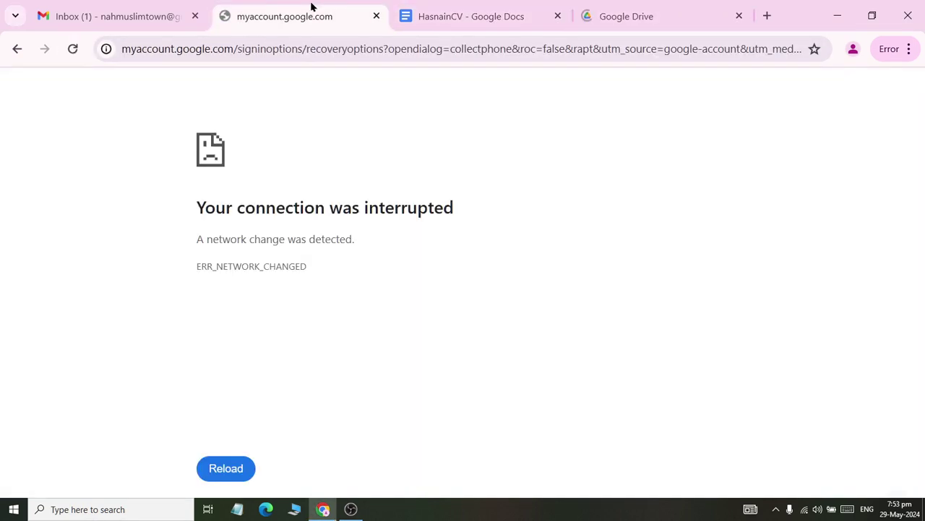
click(636, 12)
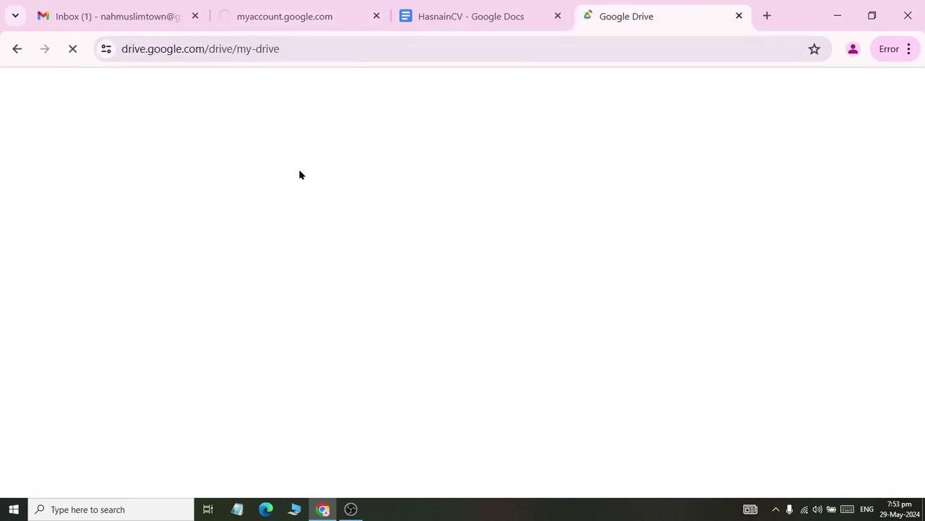
click(252, 8)
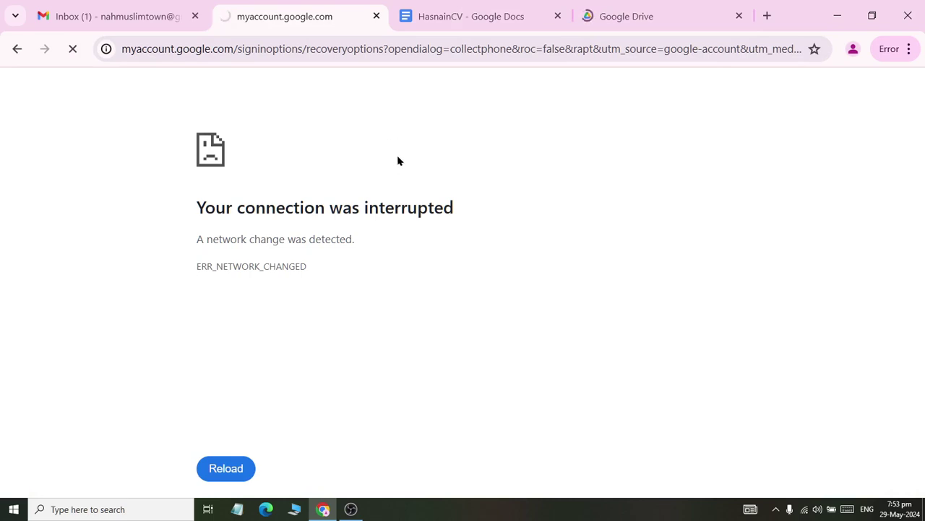
click(669, 16)
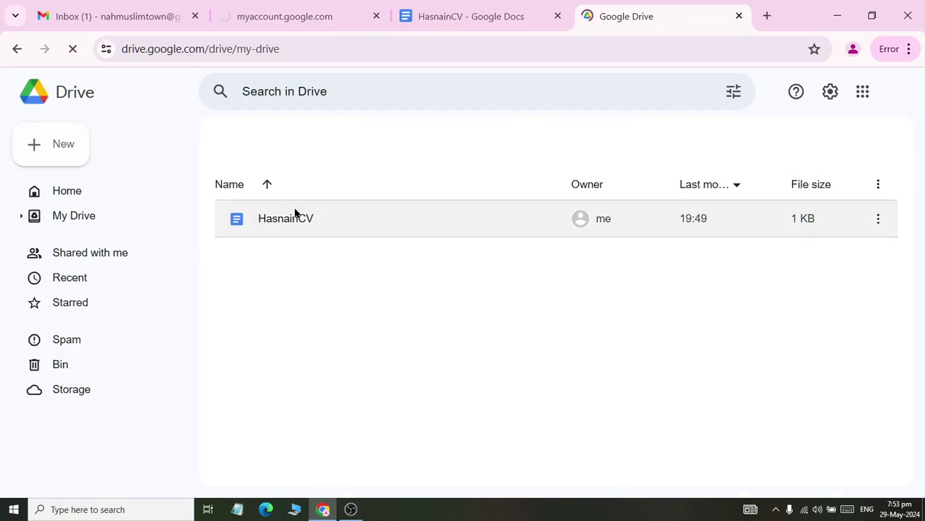
click(453, 16)
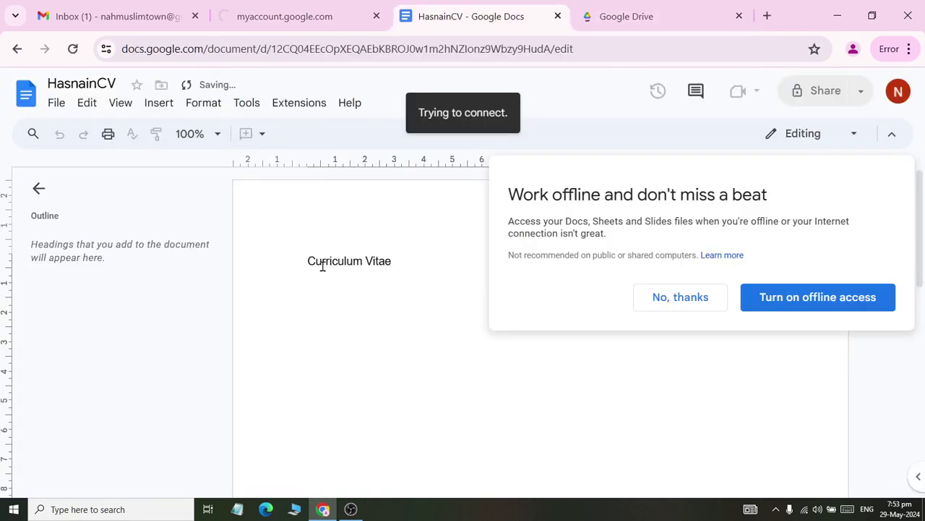
click(681, 297)
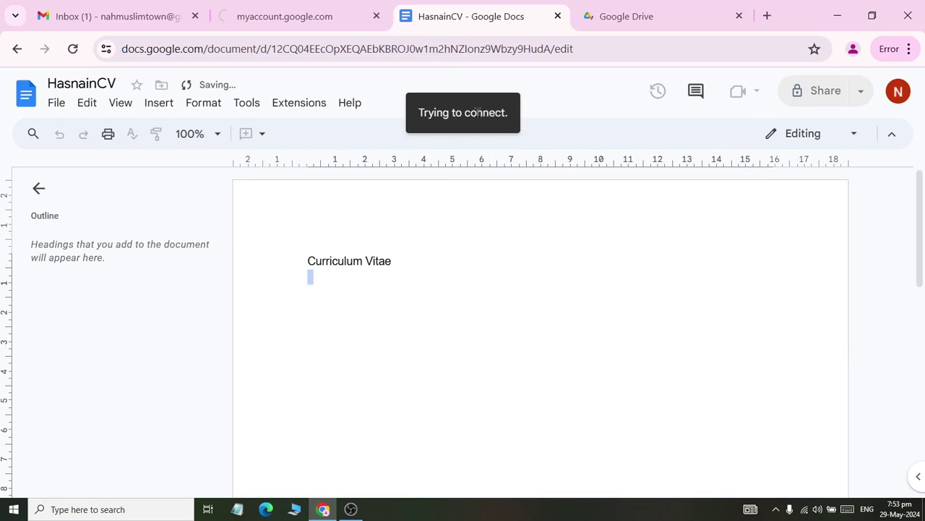
- Re-verify the Google account sign-in by entering the account password
click(639, 15)
click(285, 17)
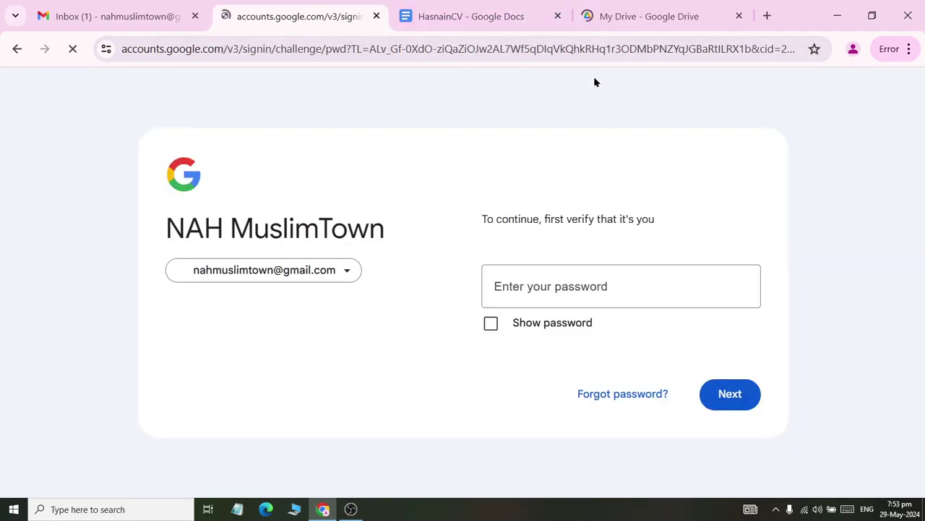
click(543, 266)
text(**********)
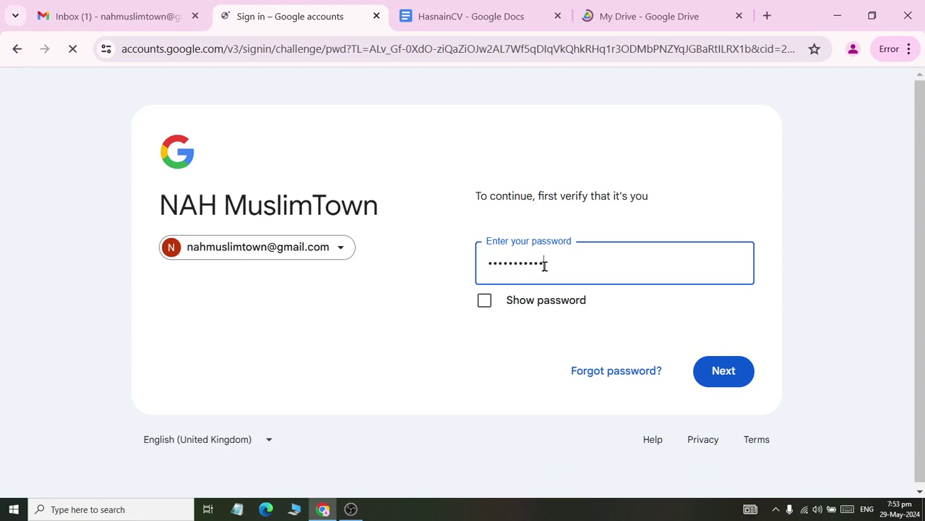
click(723, 372)
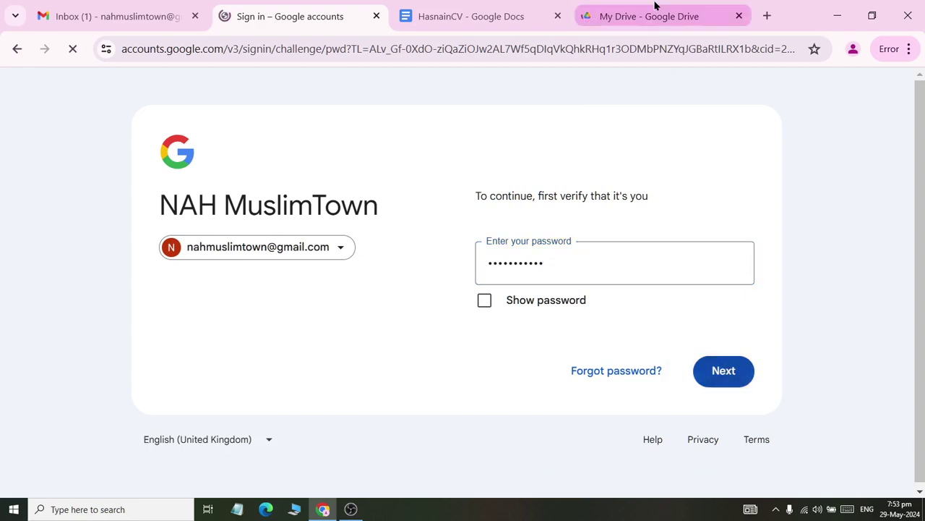
click(655, 8)
- Make the Curriculum Vitae line bold Arial and centre it on the page
click(469, 16)
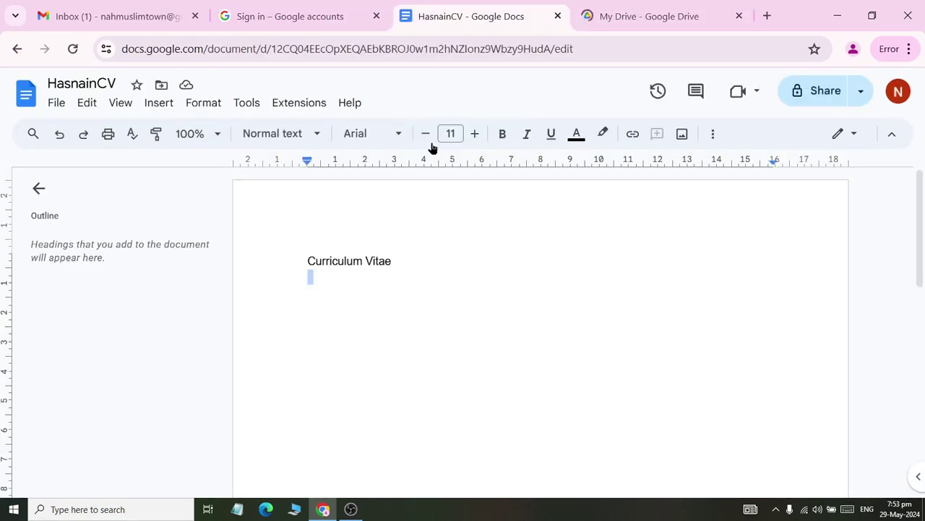
drag(424, 273, 306, 258)
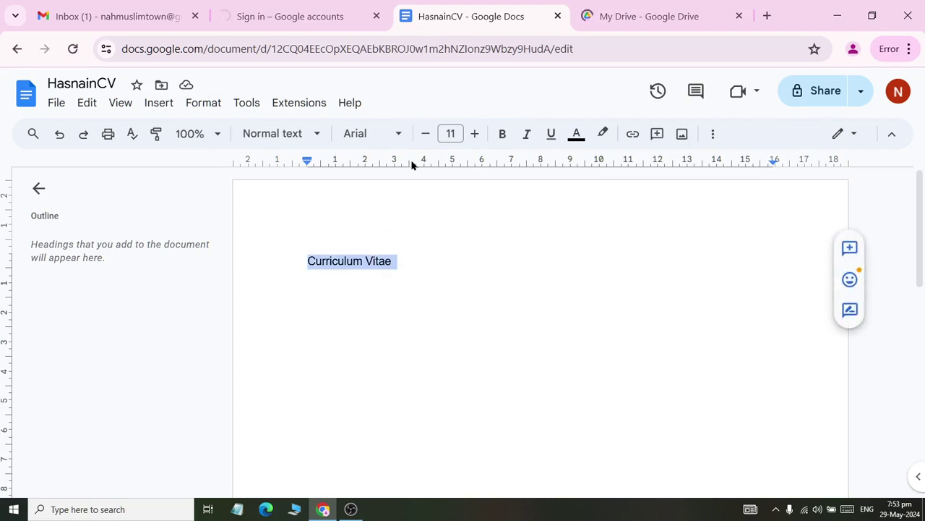
click(400, 138)
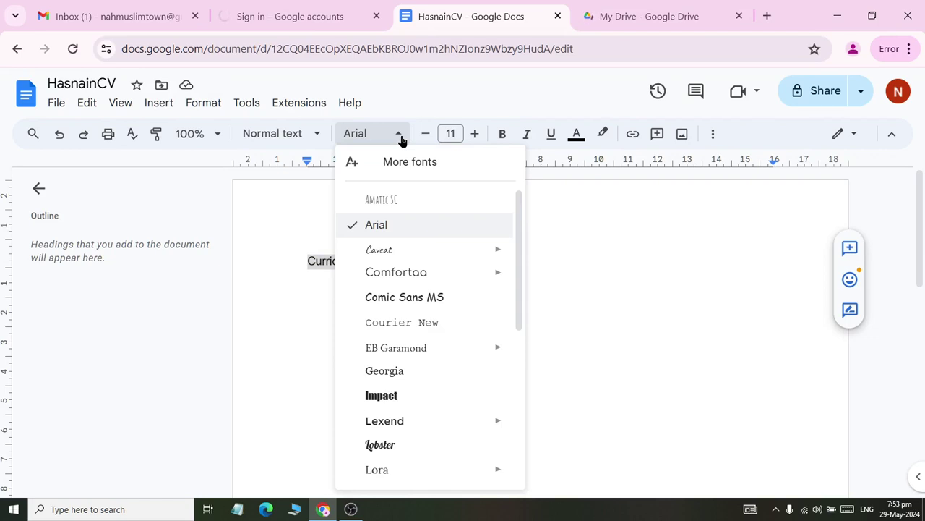
click(412, 226)
click(502, 135)
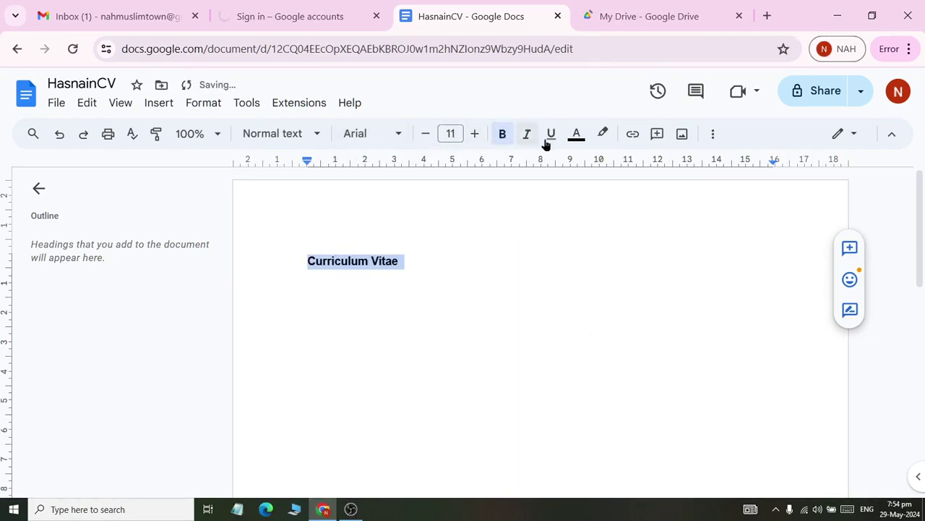
click(713, 136)
click(524, 166)
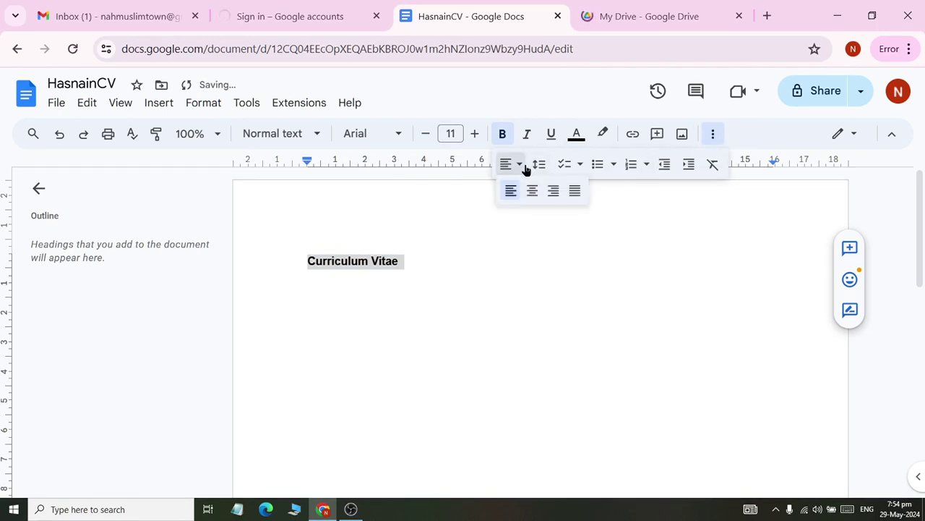
click(533, 191)
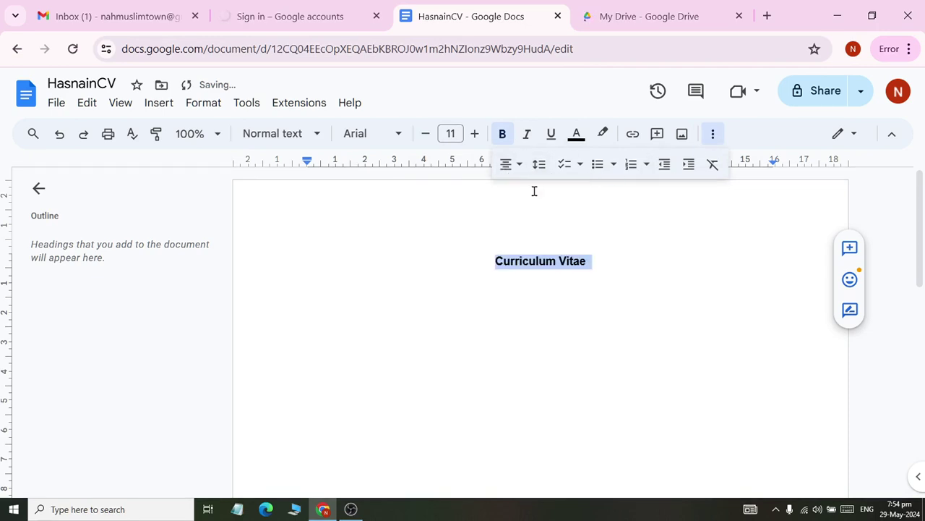
- Apply the Title style to Curriculum Vitae and shrink its font size to 23
click(313, 136)
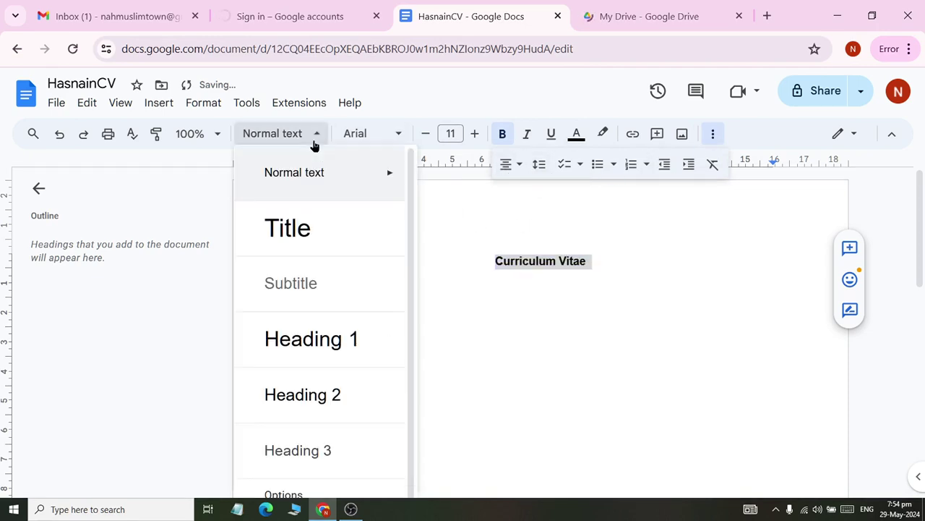
click(325, 230)
click(425, 134)
click(424, 134)
click(425, 135)
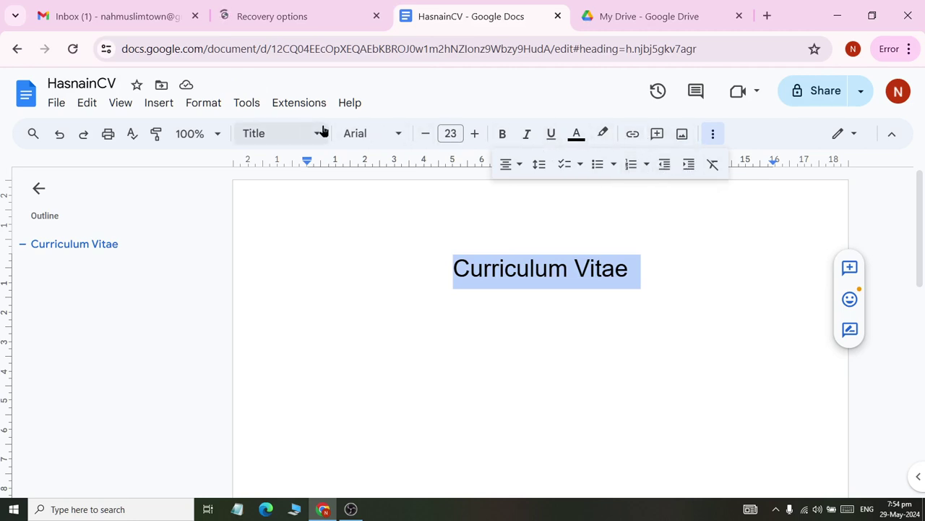
- Change the title to upper case CURRICULUM VITAE and underline it
click(200, 105)
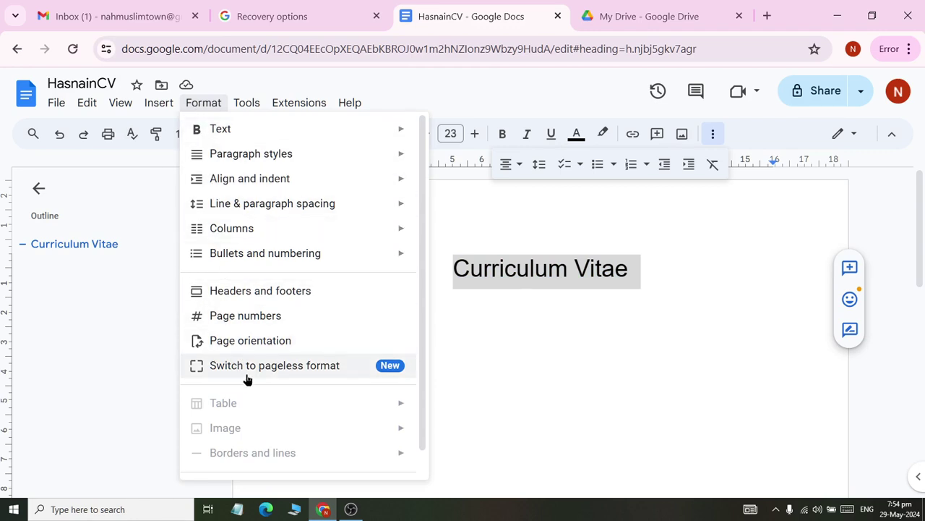
mouse_move(279, 157)
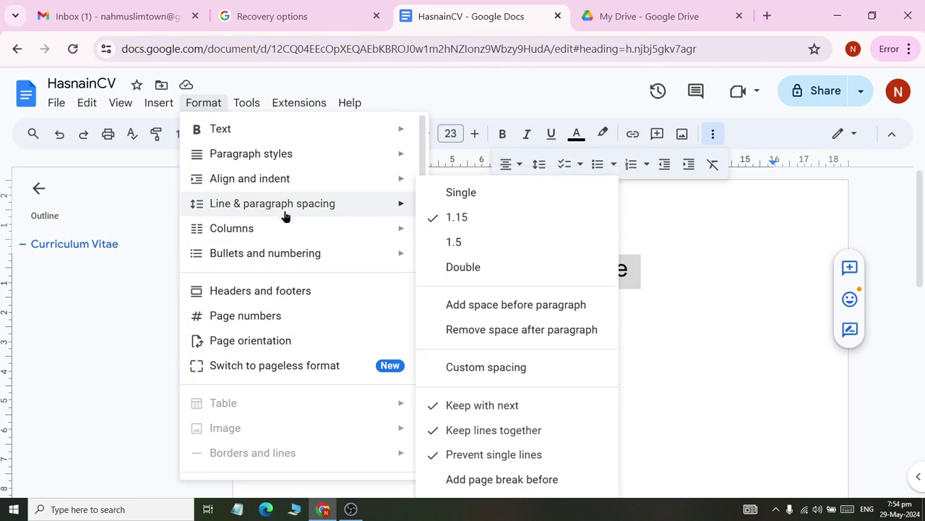
mouse_move(269, 135)
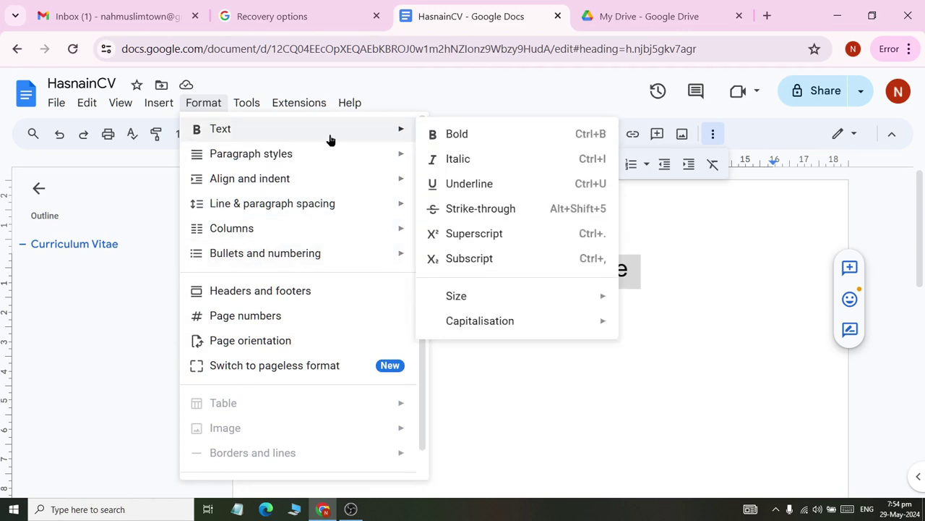
mouse_move(591, 329)
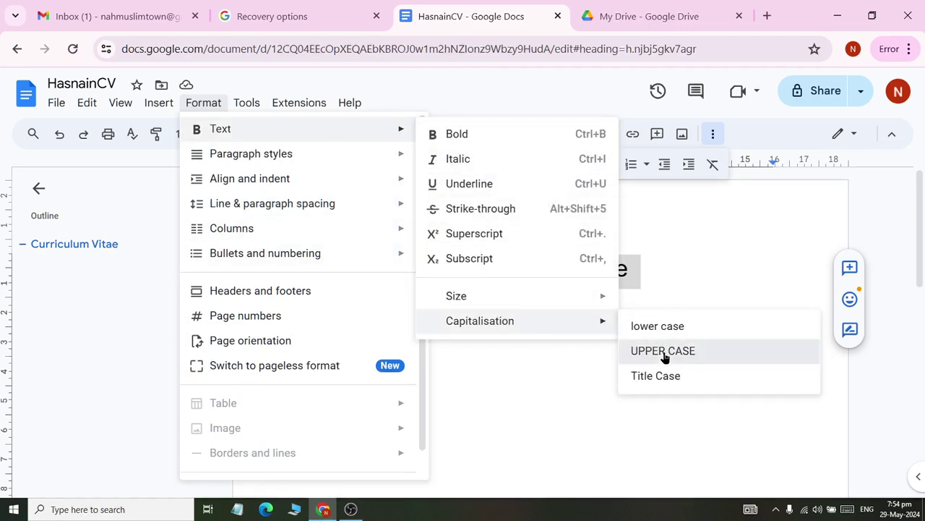
click(653, 352)
click(682, 283)
drag(669, 273, 413, 273)
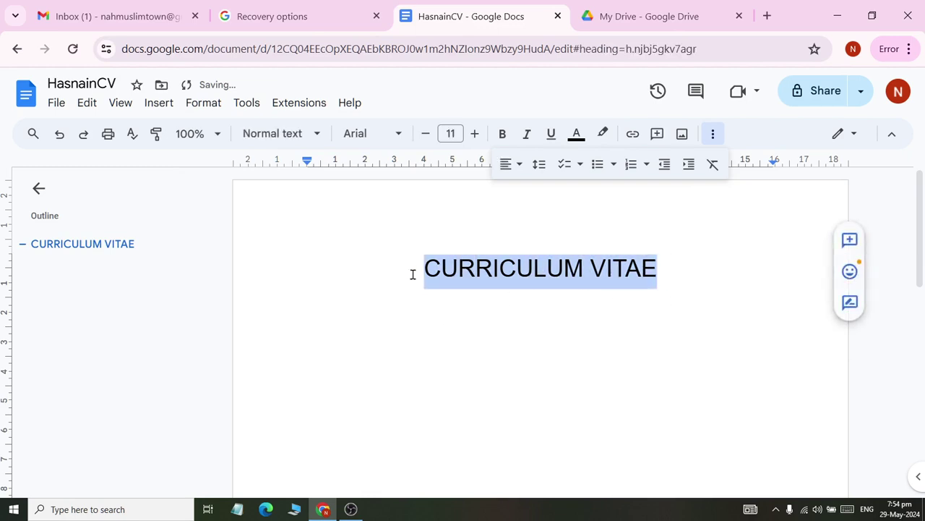
click(550, 134)
key(Right)
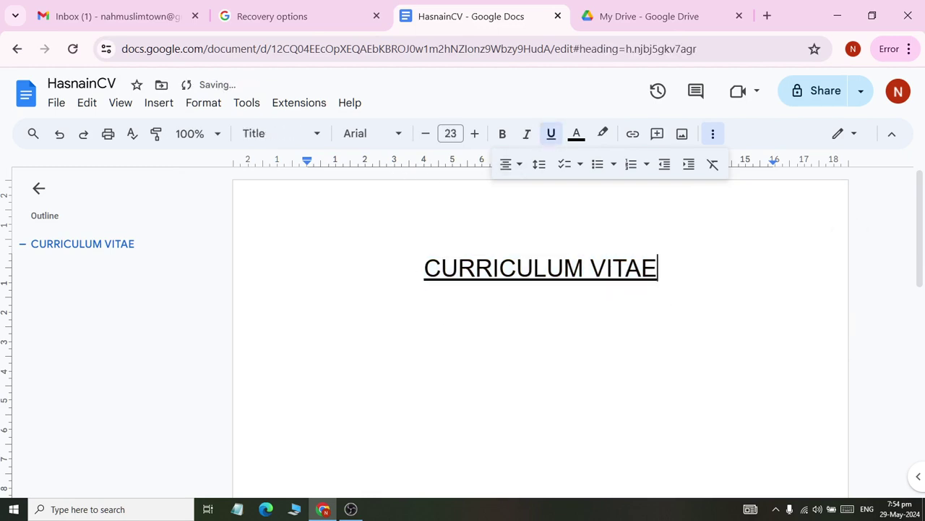
- Type the candidate's full name, then Address:, Contact: and Email: lines below the title
click(308, 295)
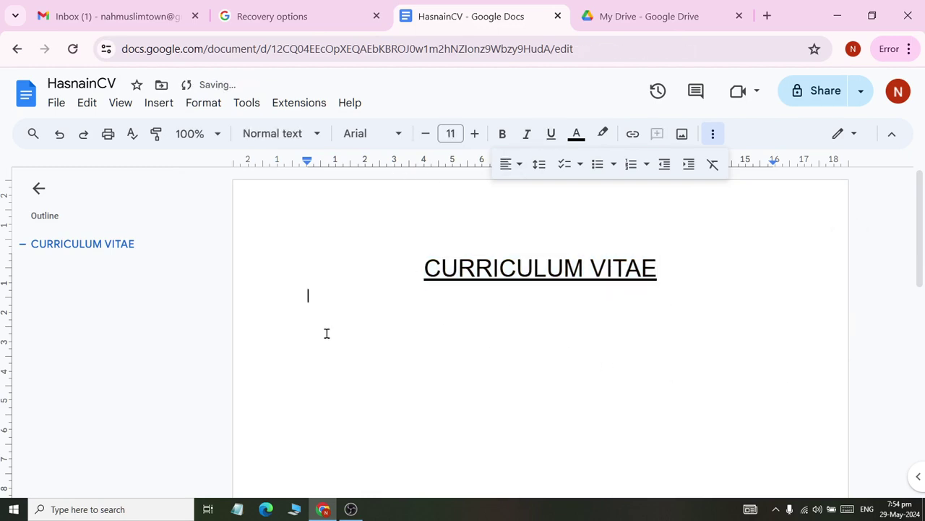
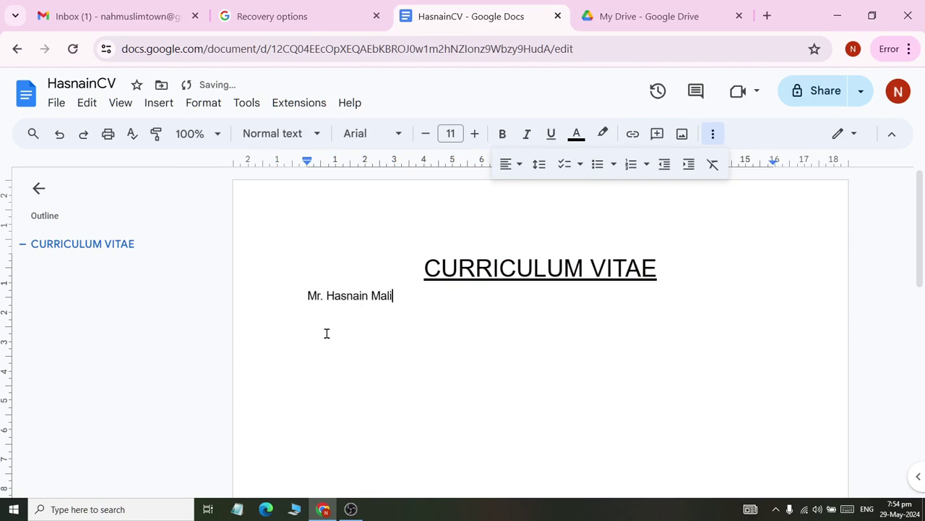
key(Return)
text(Address:)
key(Return)
text(Contact:)
key(Return)
text(Email:)
key(Return)
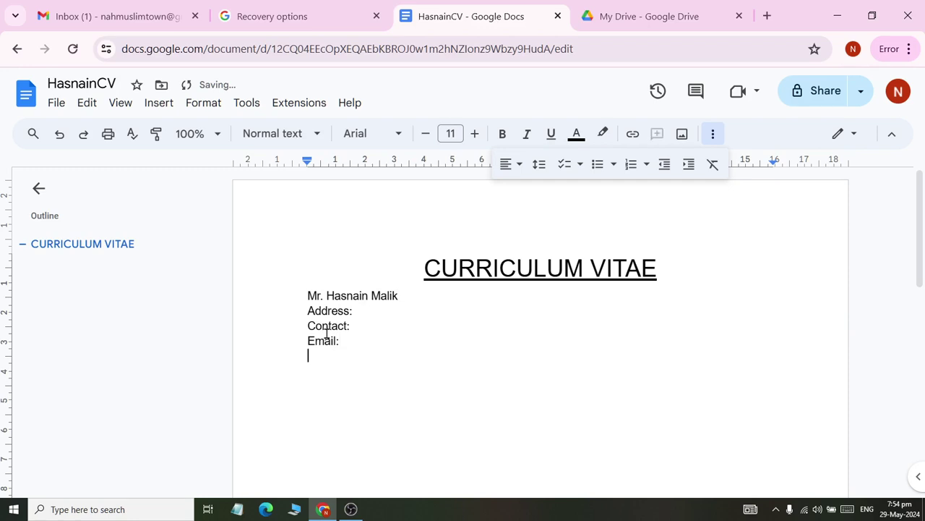
- Add Whatsapp:, Objective and Educational Qualifications lines, then return to the Whatsapp: line
text(Whatsapp:)
key(Return)
text(Objective)
key(Return)
text(Educa)
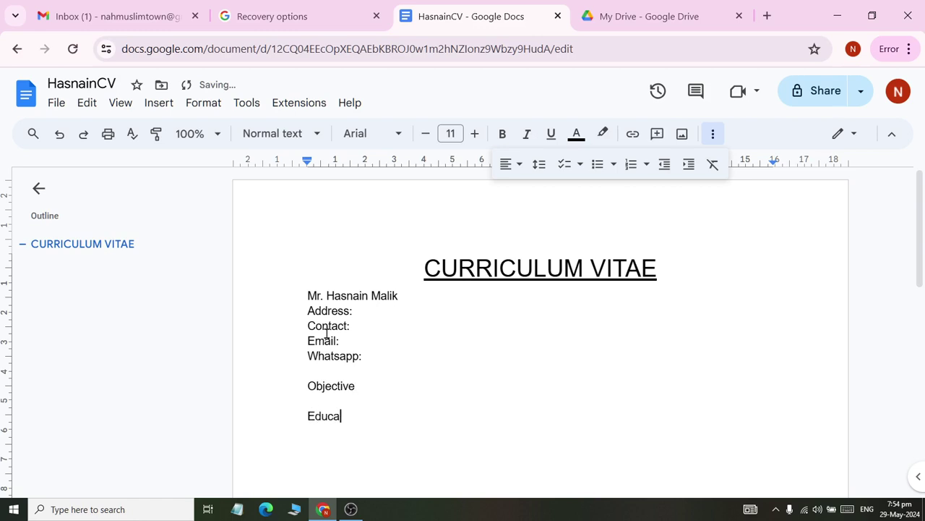
text(tional Qualifications)
click(373, 359)
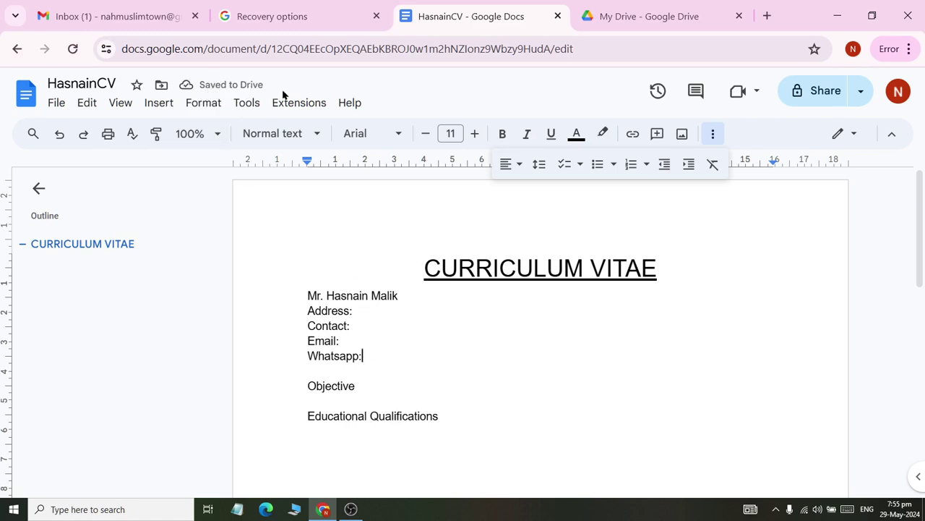
click(643, 16)
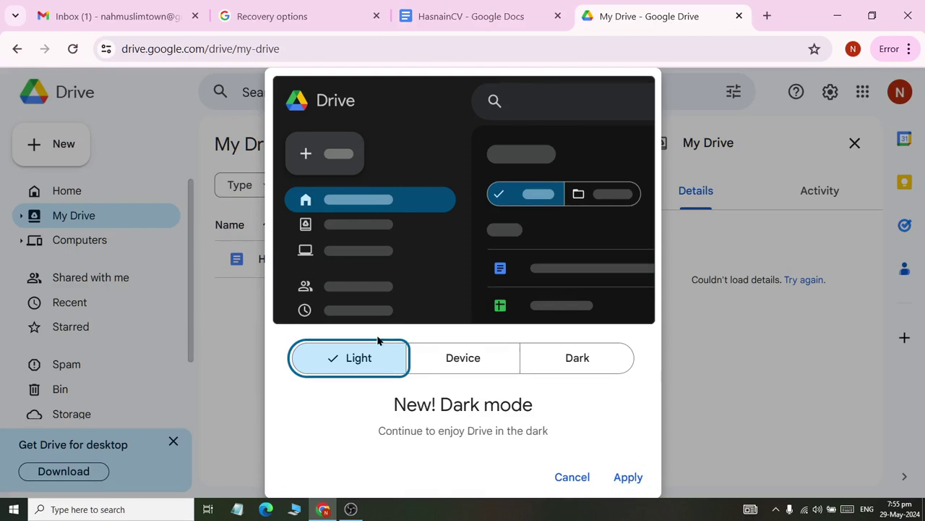
- Dismiss Drive's dark mode offer and save a recovery phone number under Recovery options
click(585, 479)
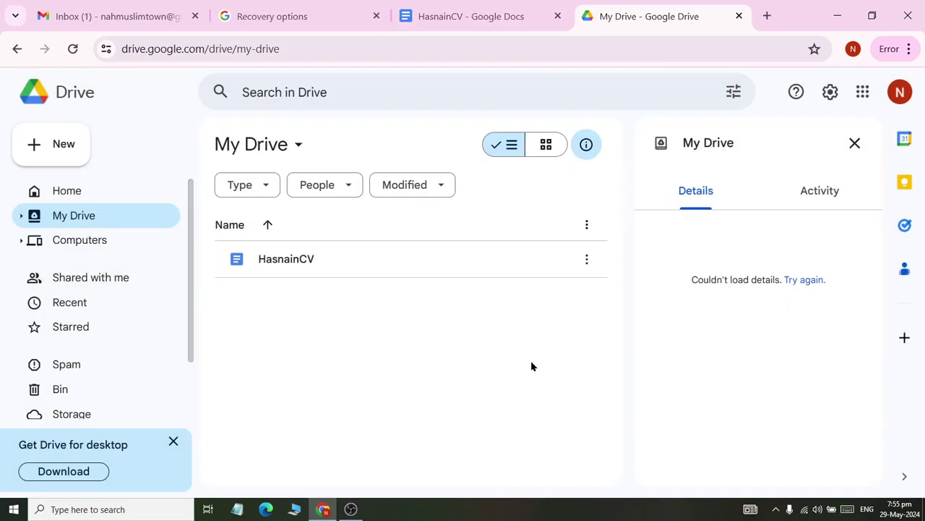
click(148, 8)
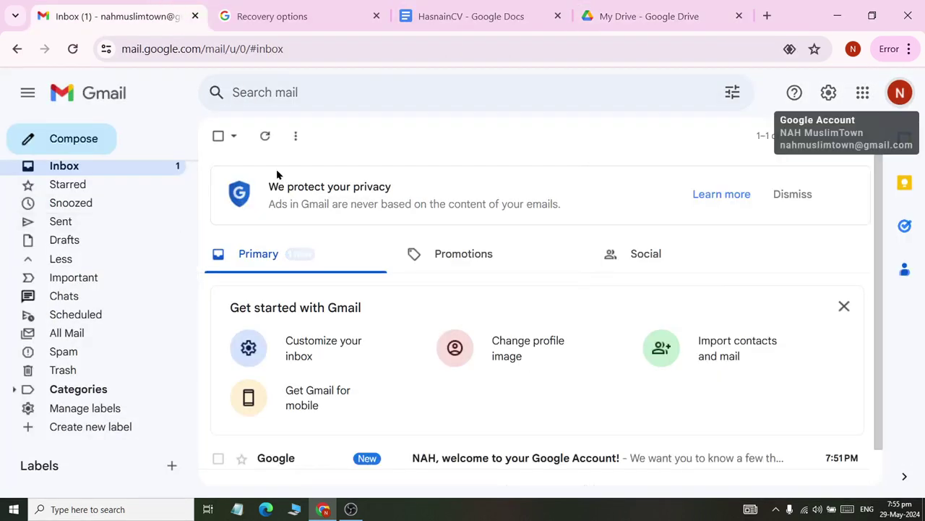
key(ctrl+Tab)
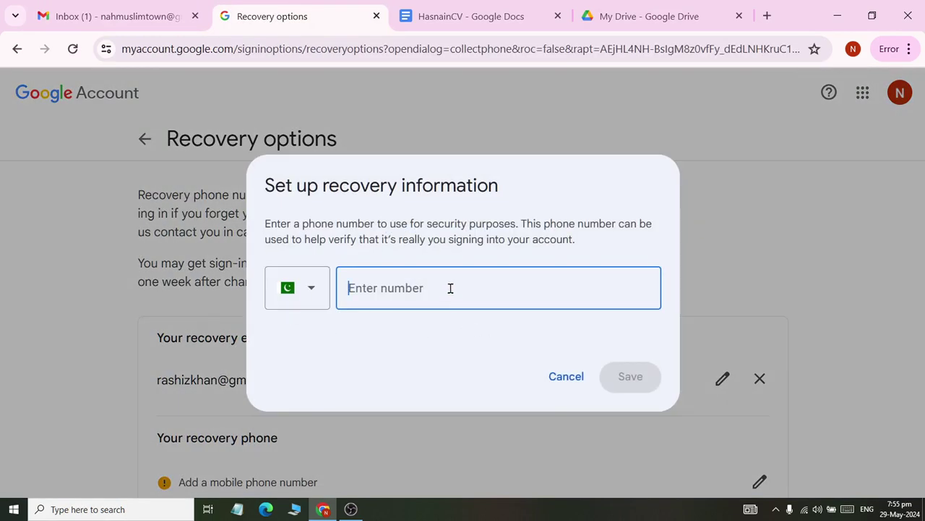
text(043)
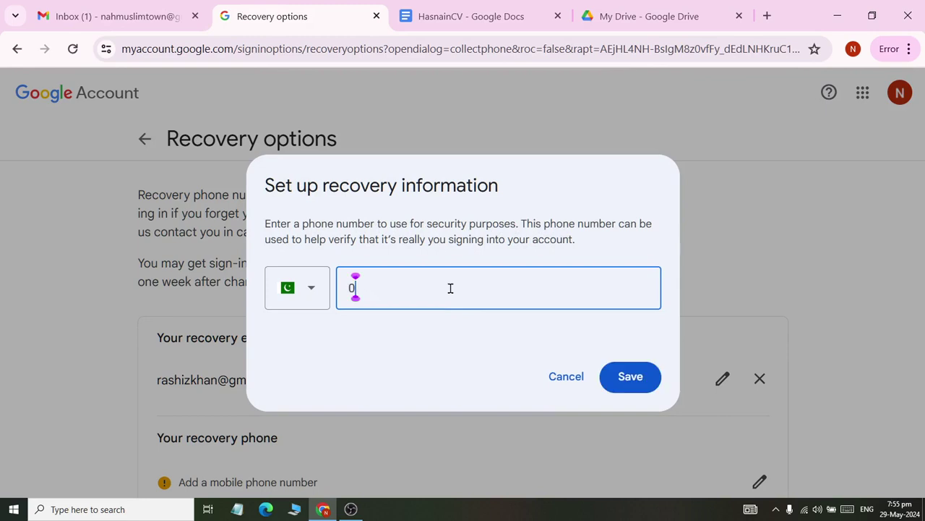
key(BackSpace)
key(BackSpace)
key(BackSpace)
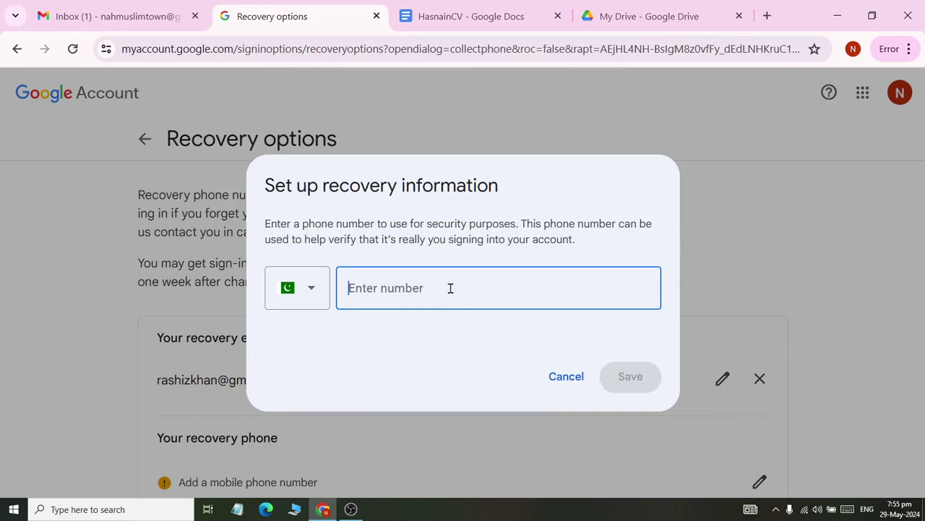
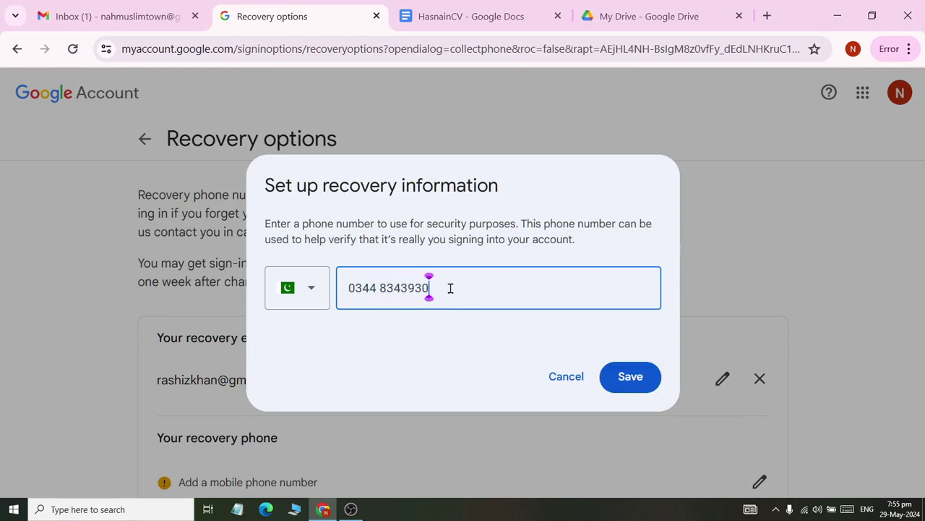
click(623, 377)
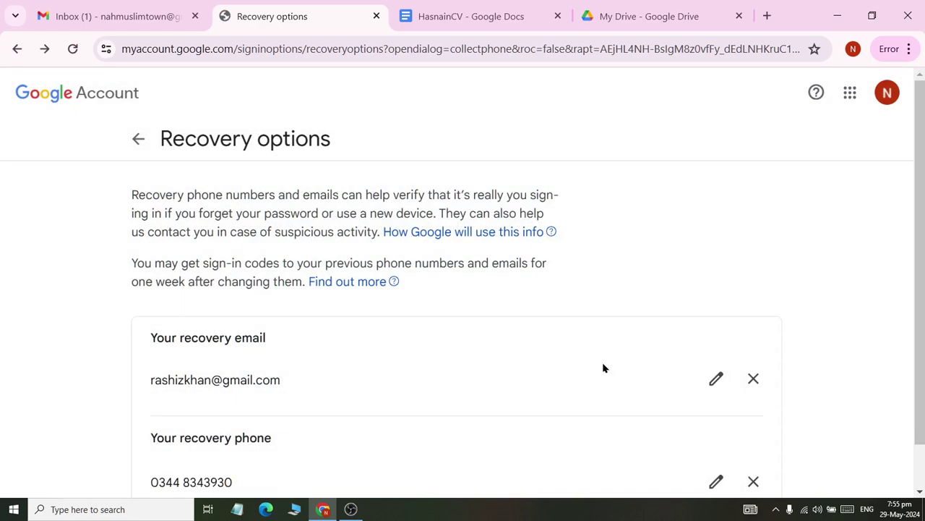
- Return to the Google Account home and open Personal info, scrolling to Basic info
scroll(378, 255, down, 1)
scroll(380, 350, up, 1)
scroll(139, 142, down, 1)
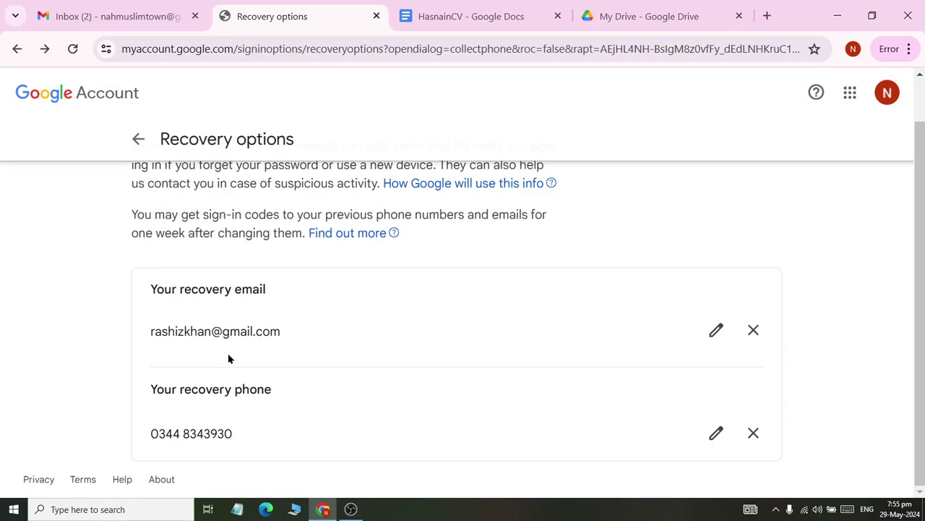
click(138, 139)
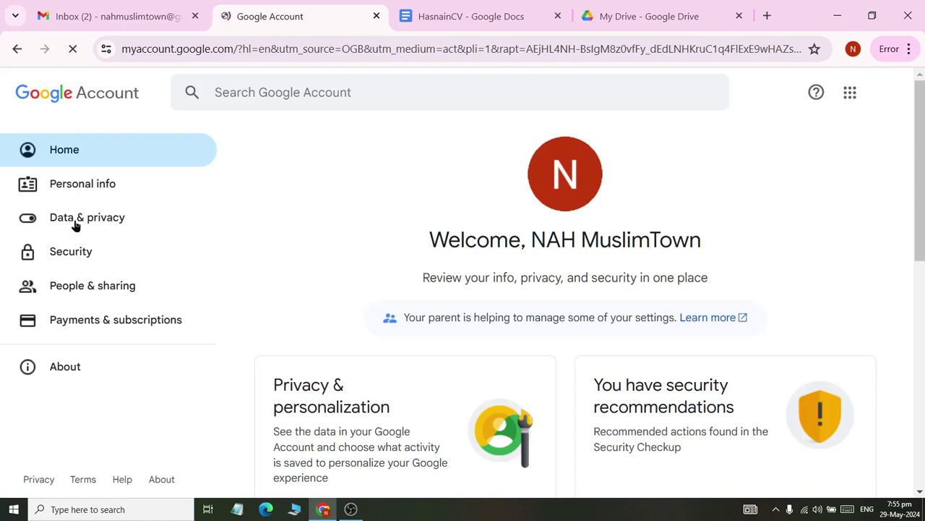
click(73, 194)
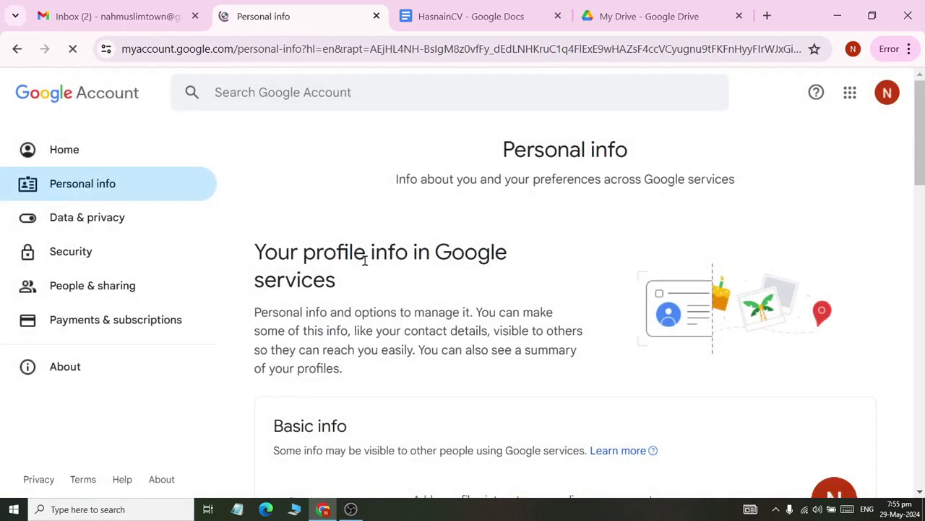
scroll(495, 269, down, 2)
scroll(495, 269, down, 1)
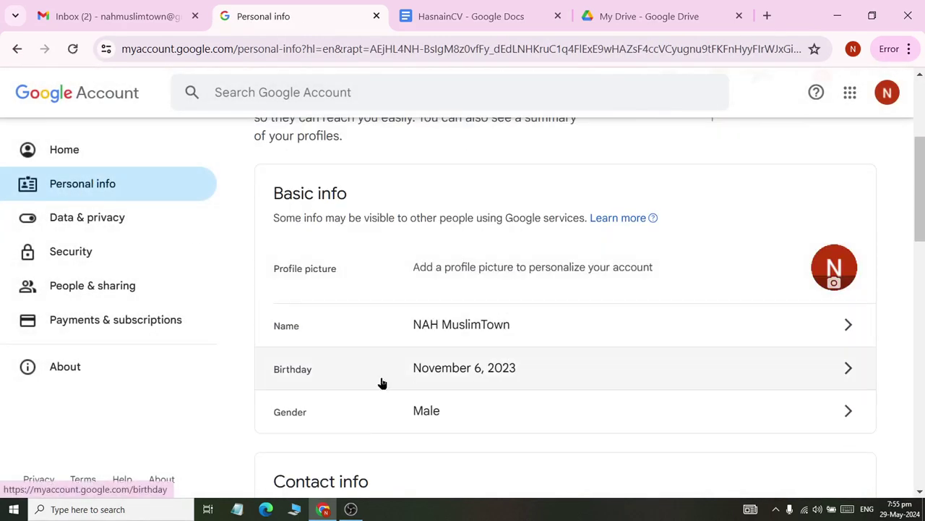
- Open the Birthday details, select passages of its text, and open help on birthday visibility
click(451, 370)
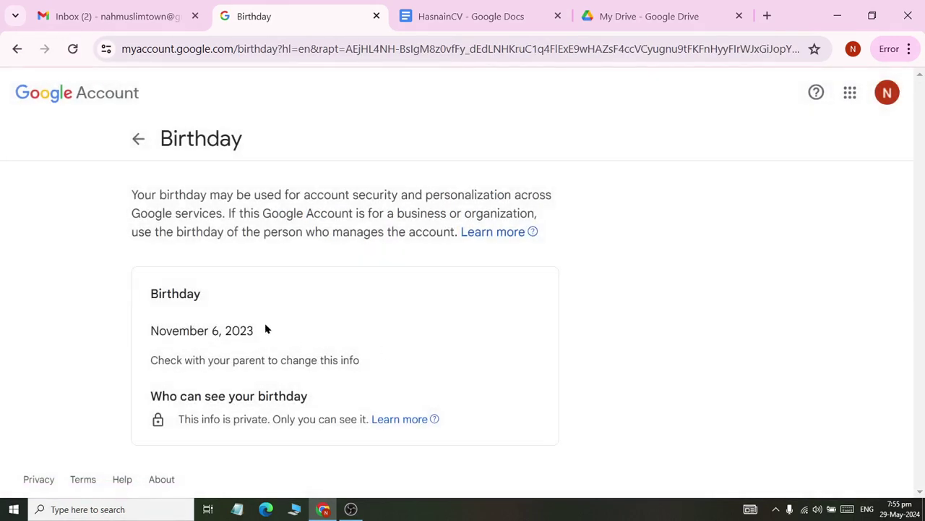
drag(155, 360, 359, 360)
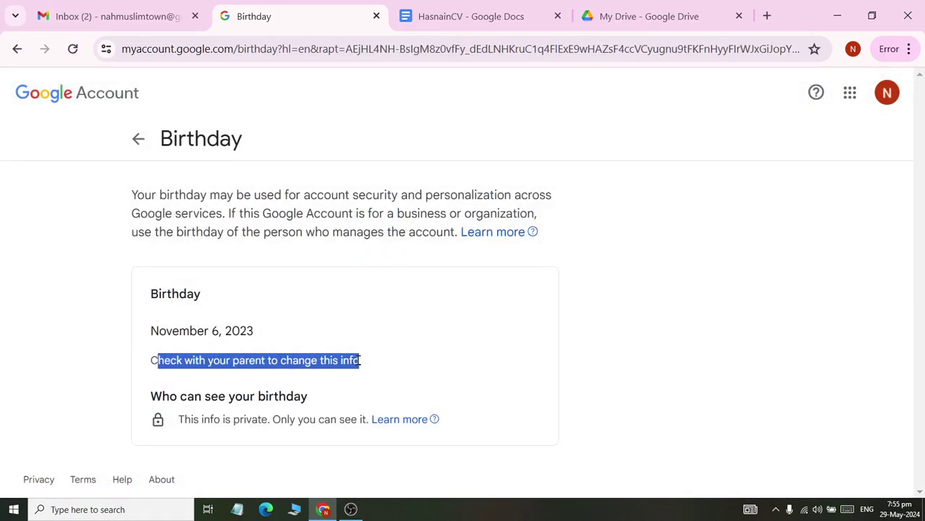
click(361, 370)
drag(169, 396, 313, 409)
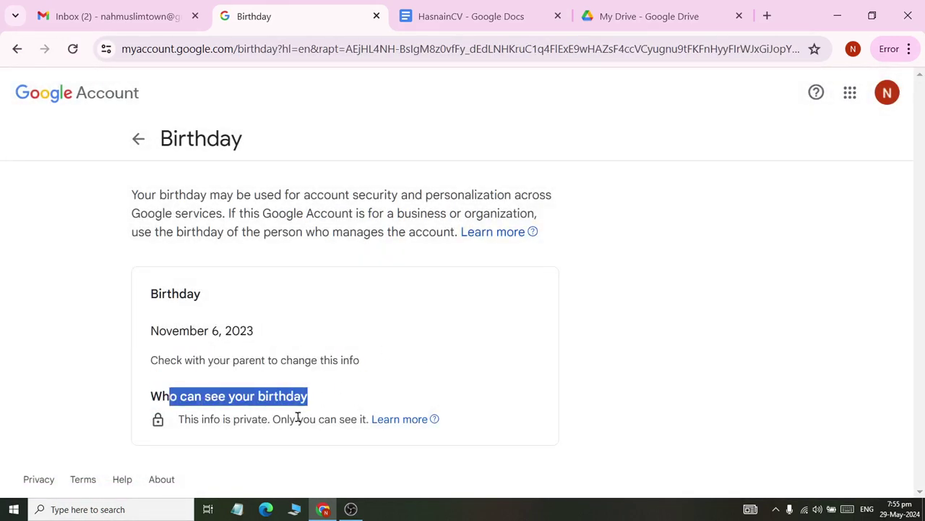
drag(156, 361, 392, 359)
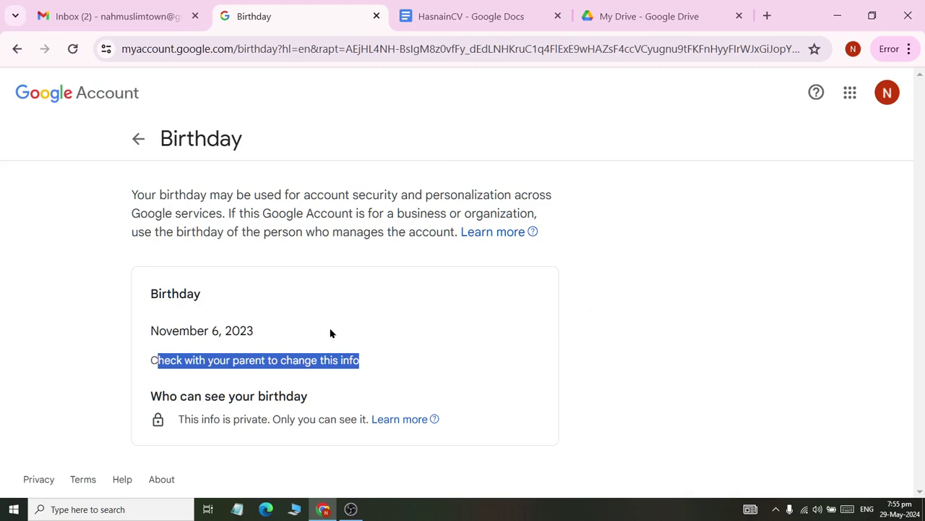
double_click(188, 419)
click(162, 269)
drag(121, 188, 561, 242)
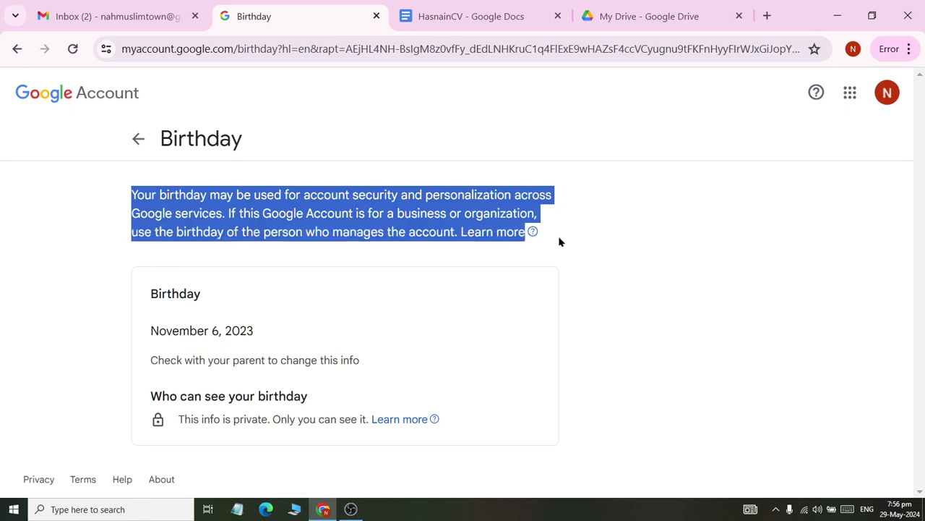
click(289, 418)
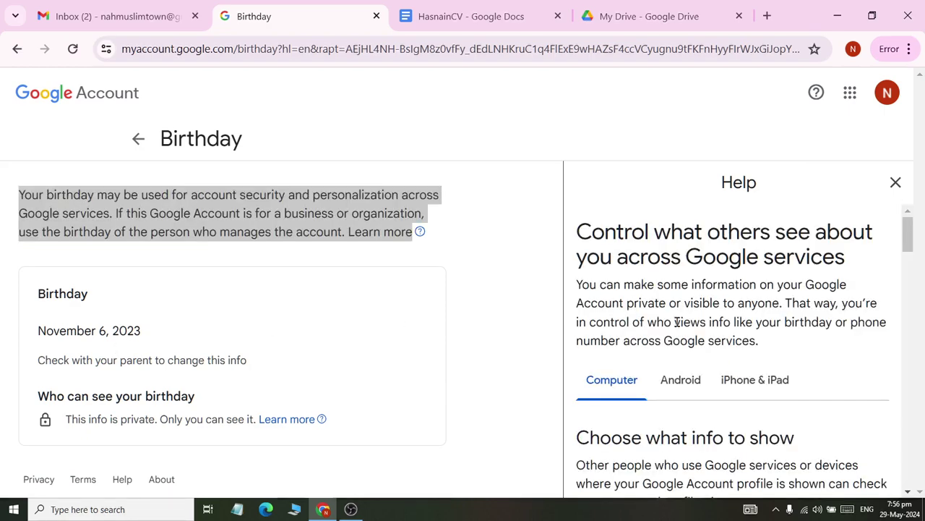
- Browse Personal info, opening its editing page in a new tab and then returning
scroll(685, 318, down, 3)
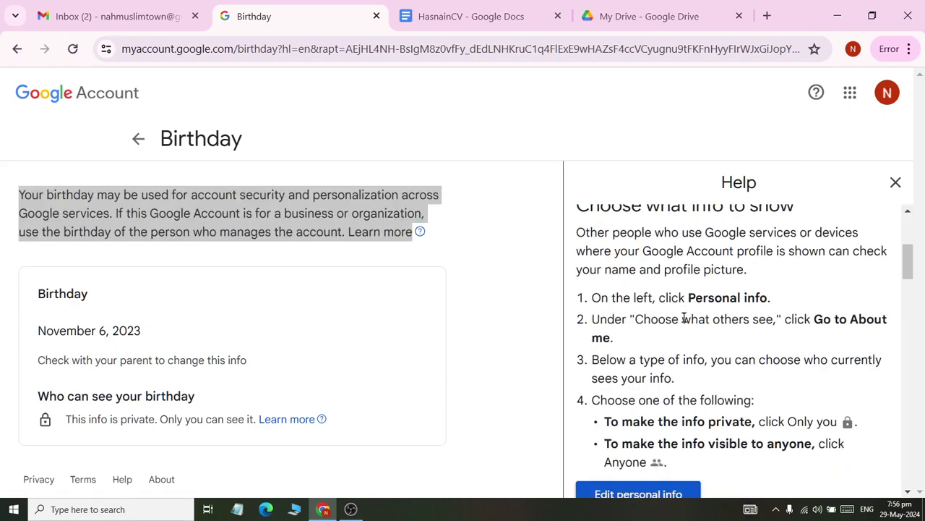
scroll(704, 316, up, 1)
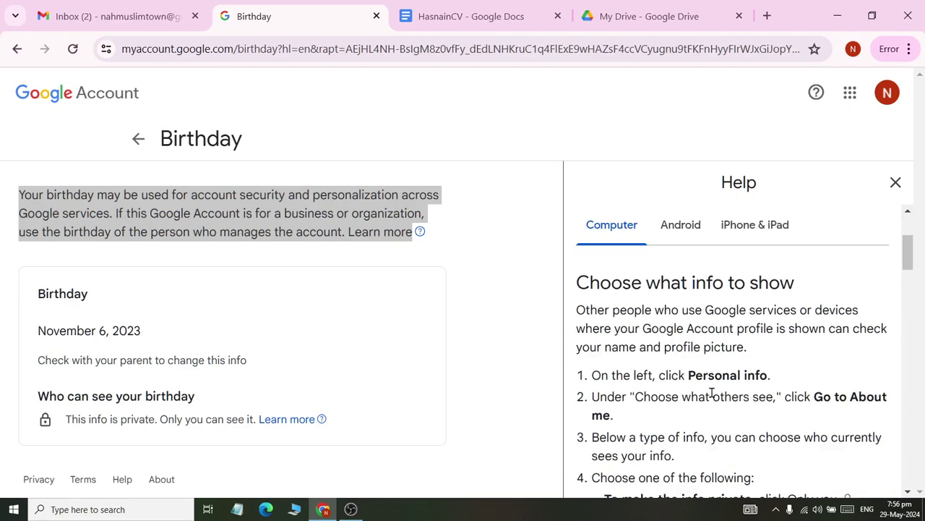
scroll(712, 392, down, 1)
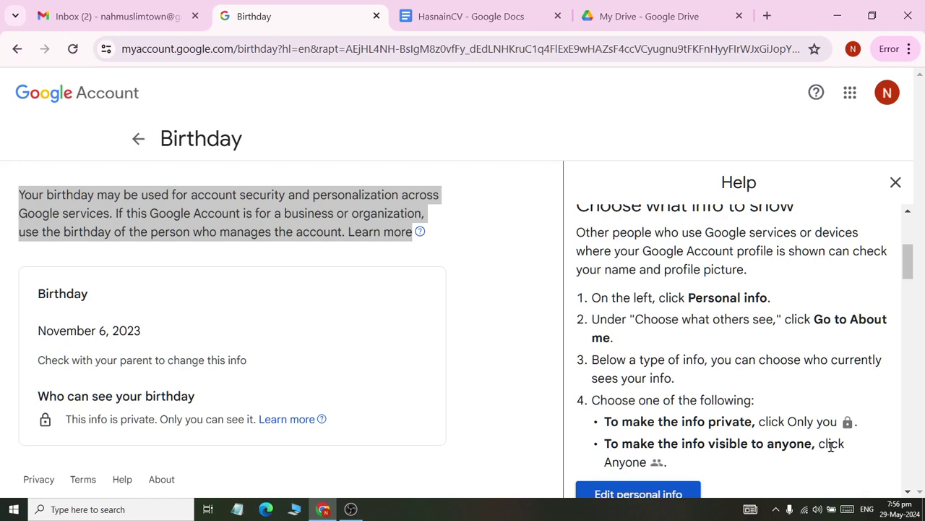
scroll(832, 446, down, 1)
scroll(815, 446, down, 1)
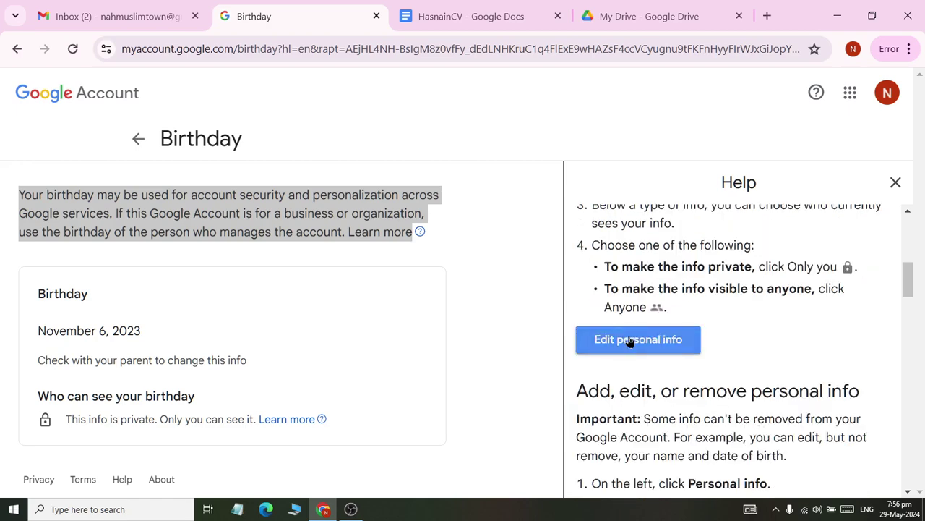
click(630, 338)
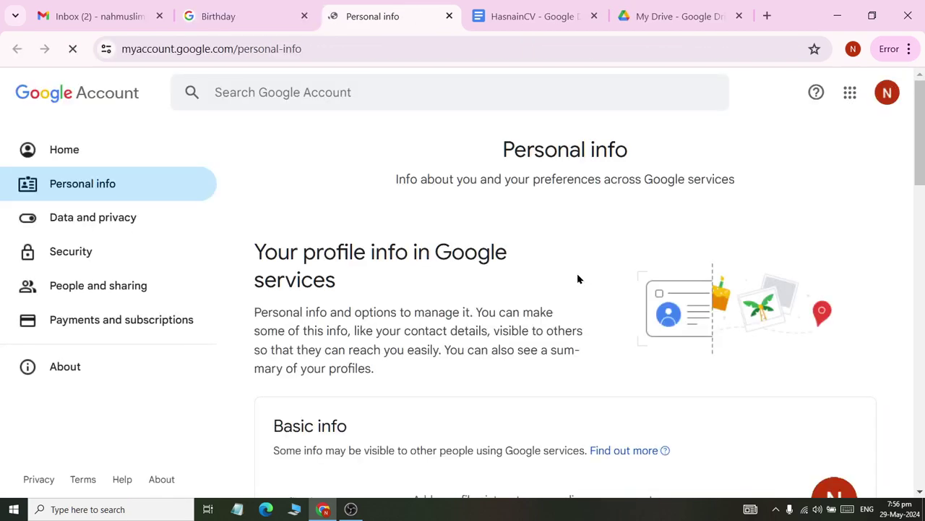
scroll(578, 279, down, 4)
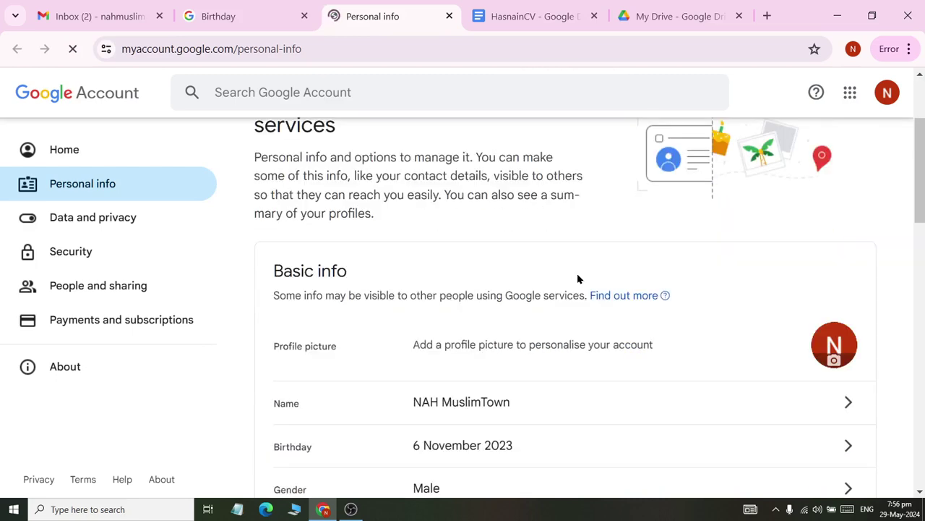
scroll(578, 287, down, 4)
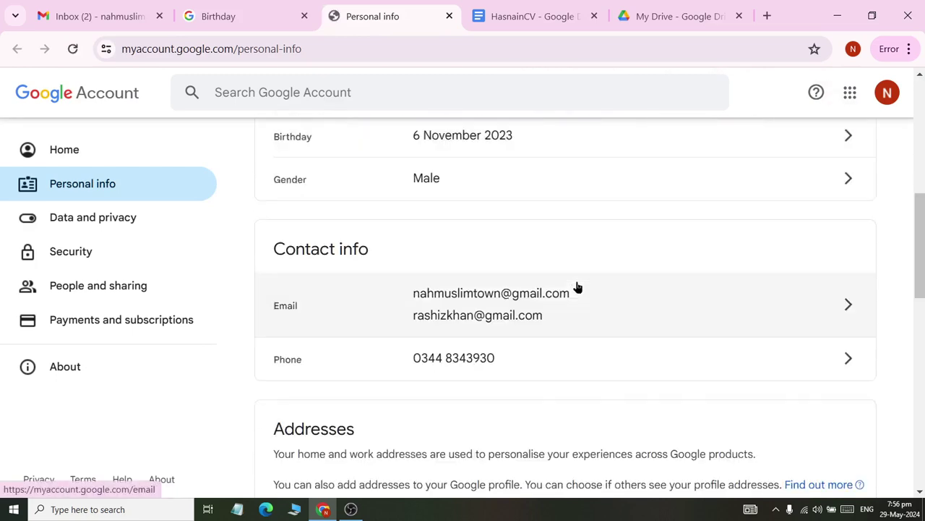
scroll(578, 287, up, 7)
scroll(578, 287, up, 1)
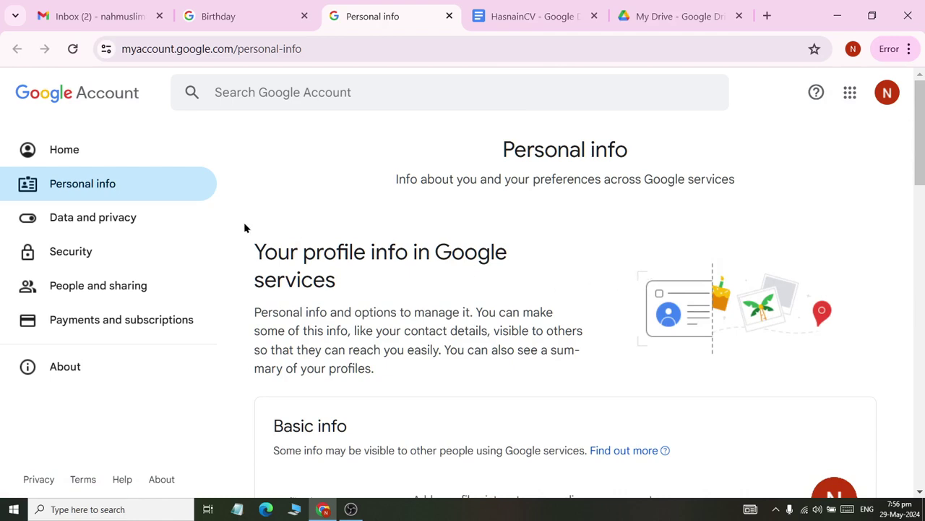
click(151, 186)
scroll(514, 290, down, 3)
scroll(511, 304, up, 1)
scroll(512, 306, up, 2)
scroll(511, 307, down, 6)
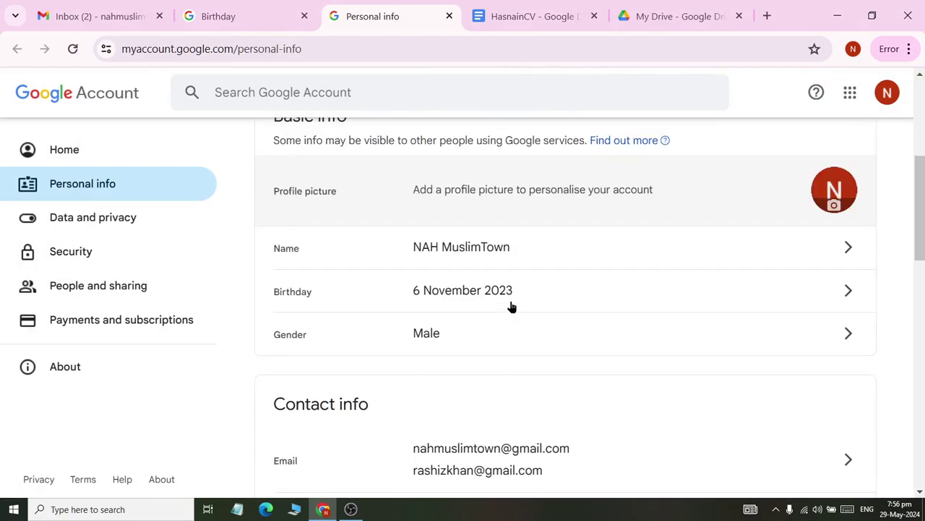
scroll(511, 307, up, 5)
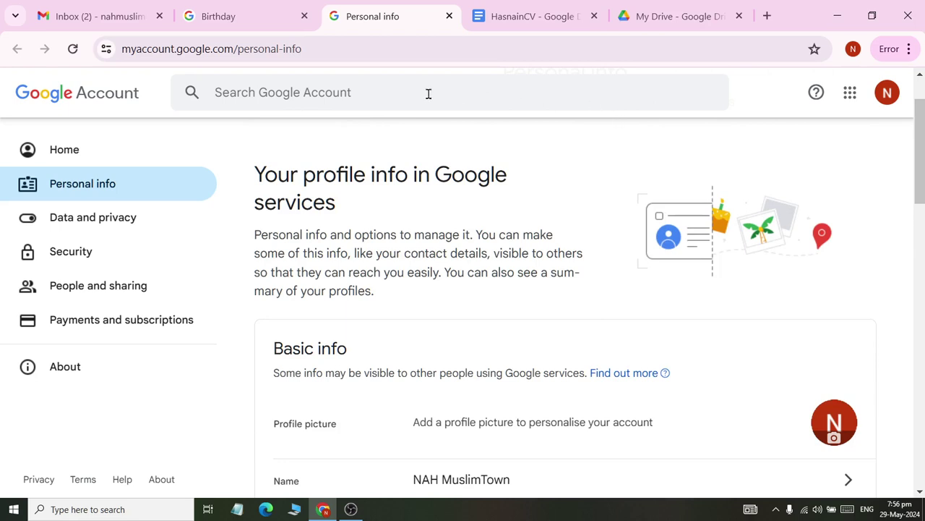
- Close the My Drive, HasnainCV, Personal info and Birthday tabs
click(738, 15)
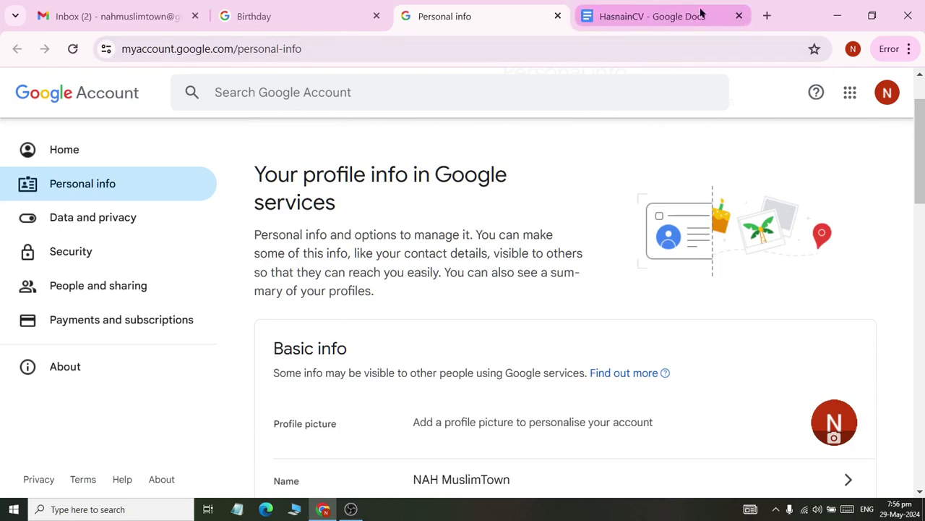
click(740, 15)
click(568, 16)
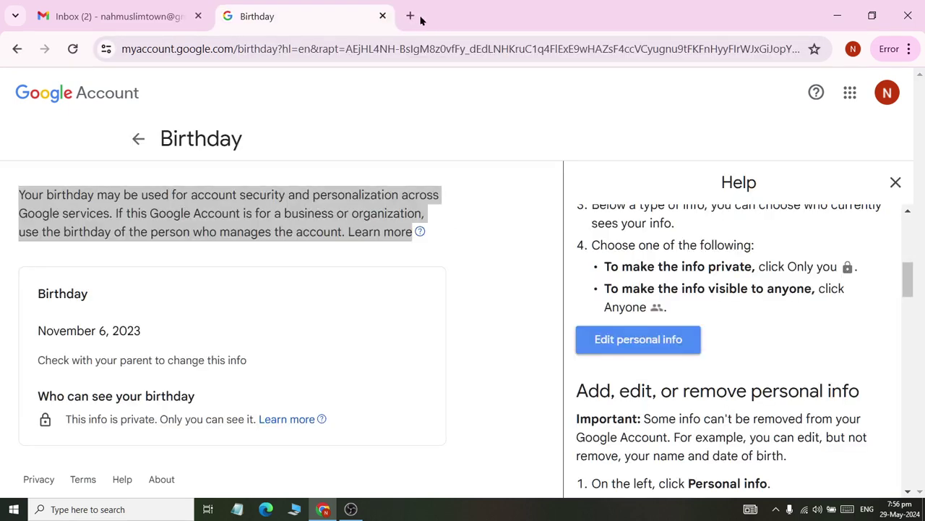
click(381, 16)
- Close the last Chrome window and relaunch Chrome to the Who's using Chrome? profile picker
click(197, 16)
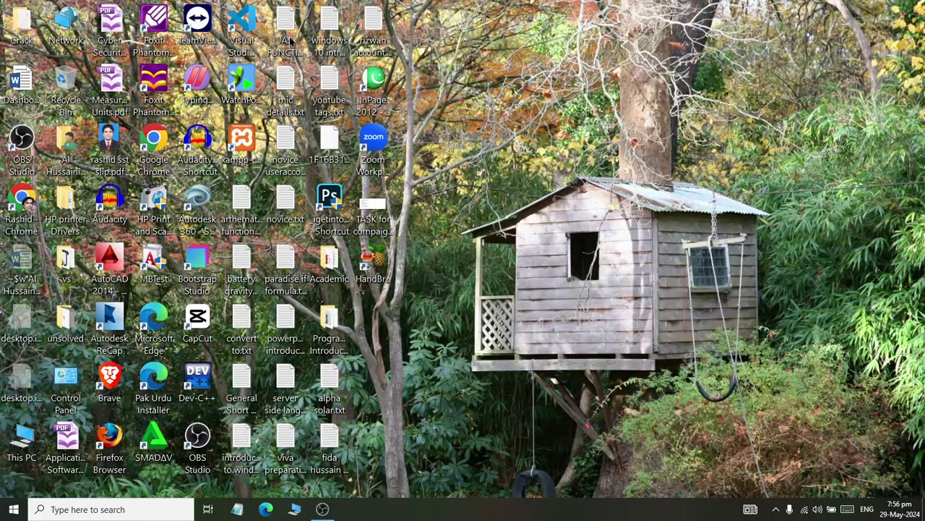
double_click(154, 141)
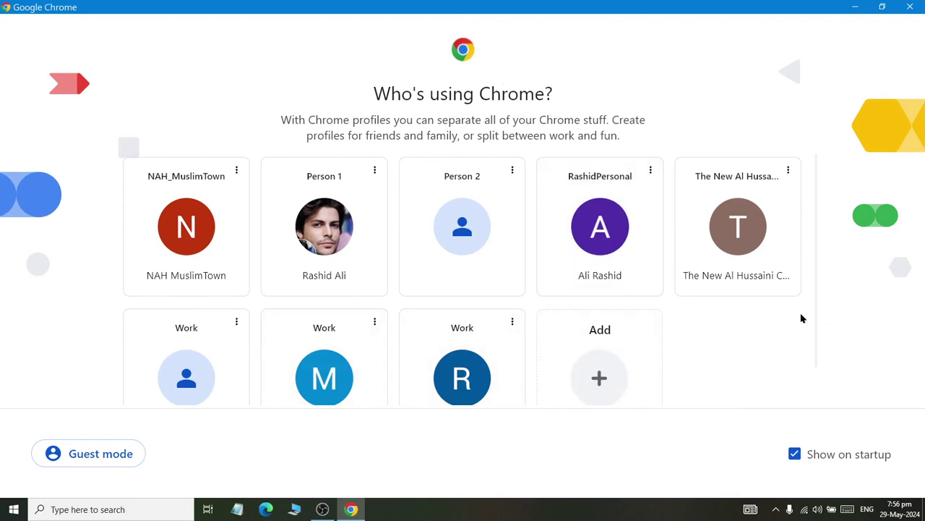
scroll(670, 285, down, 1)
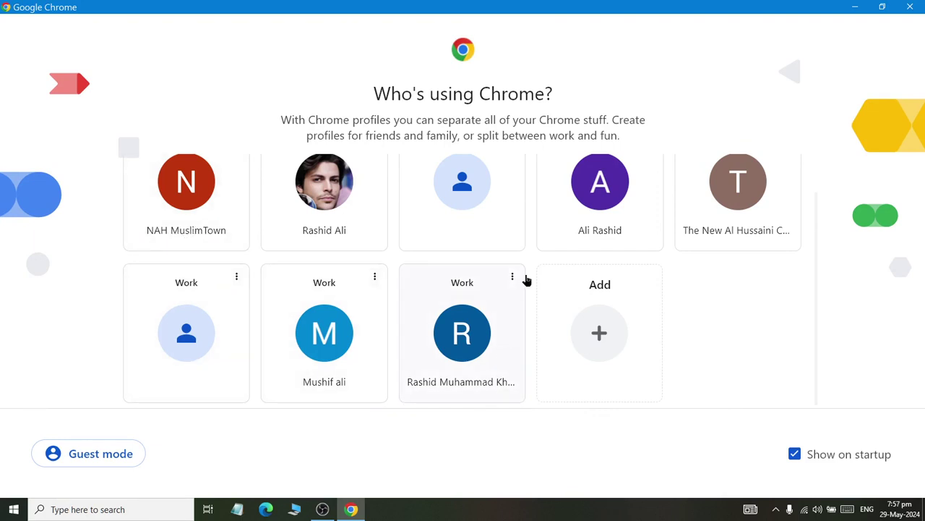
- Switch to the other Chrome profile, maximize the window and load gmail.com
click(624, 208)
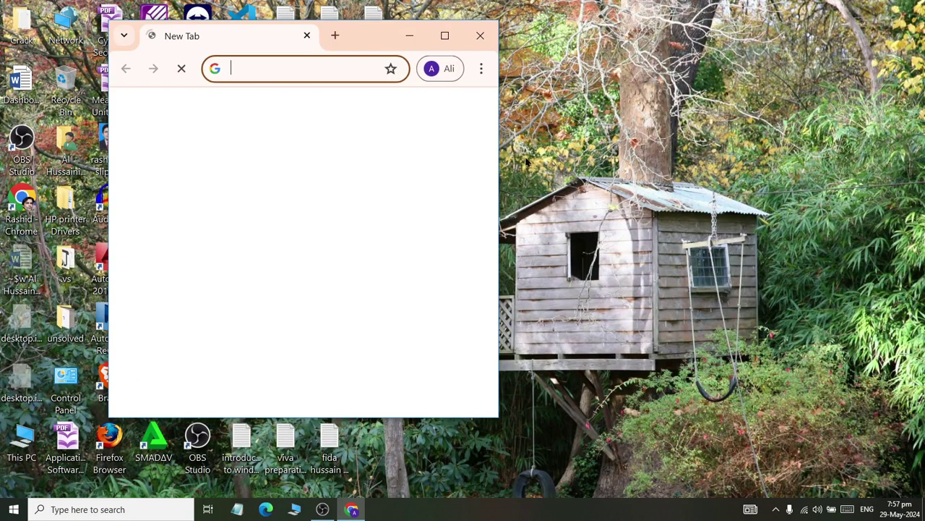
click(444, 33)
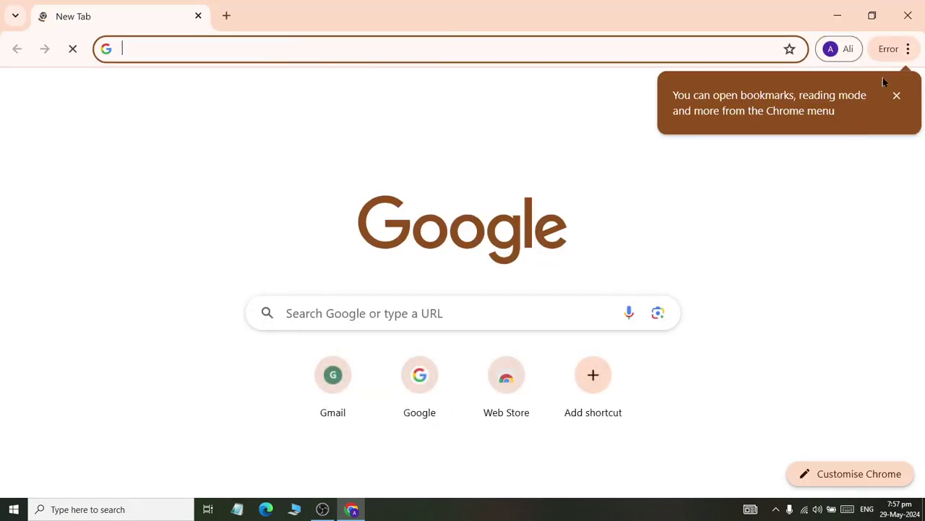
click(900, 95)
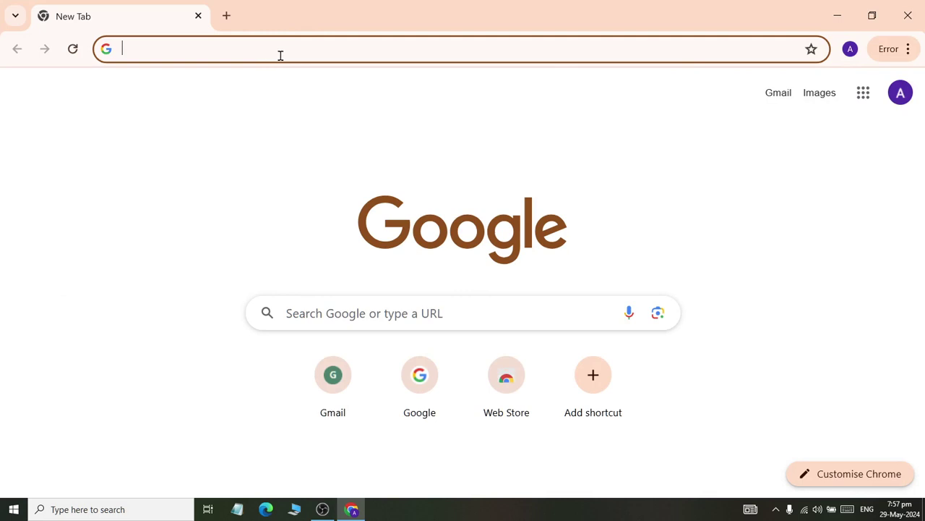
text(gmail.com)
key(Return)
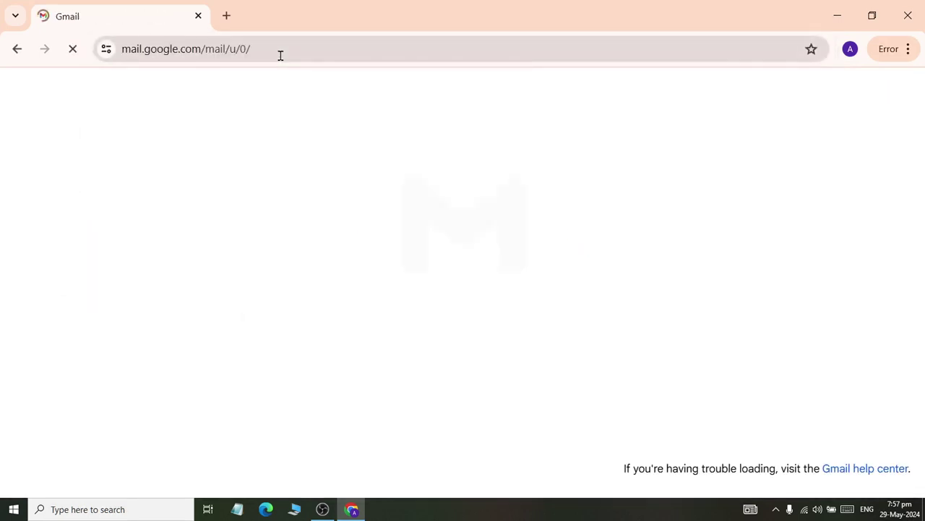
- Open Google Docs in a new tab from the Google apps grid
click(227, 15)
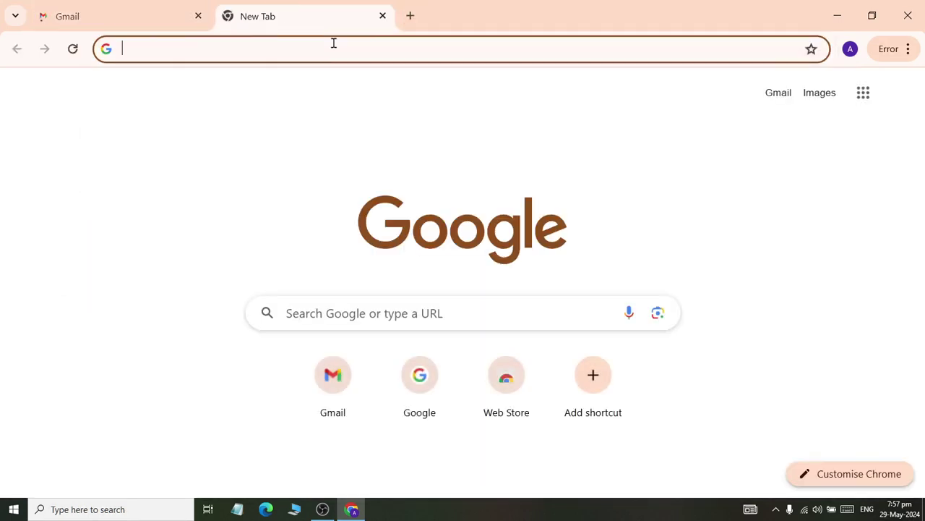
click(863, 92)
scroll(752, 384, down, 1)
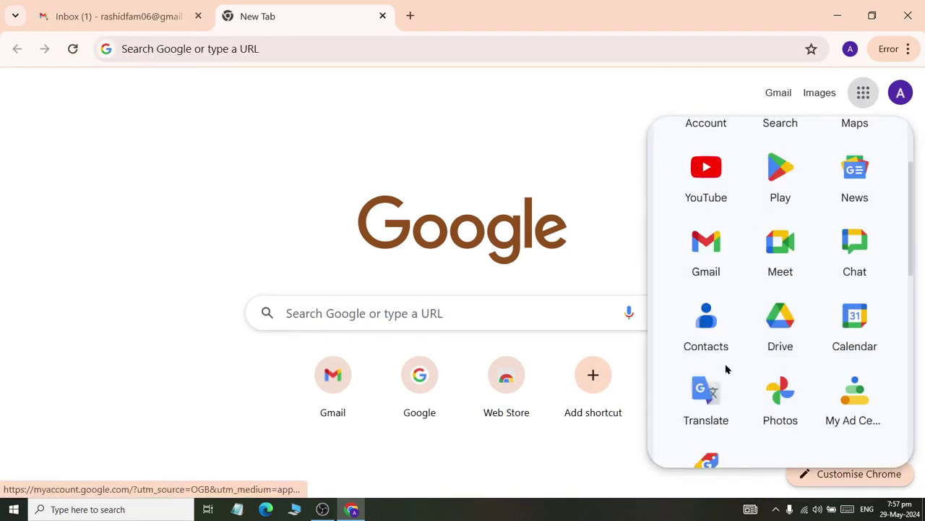
scroll(853, 245, down, 1)
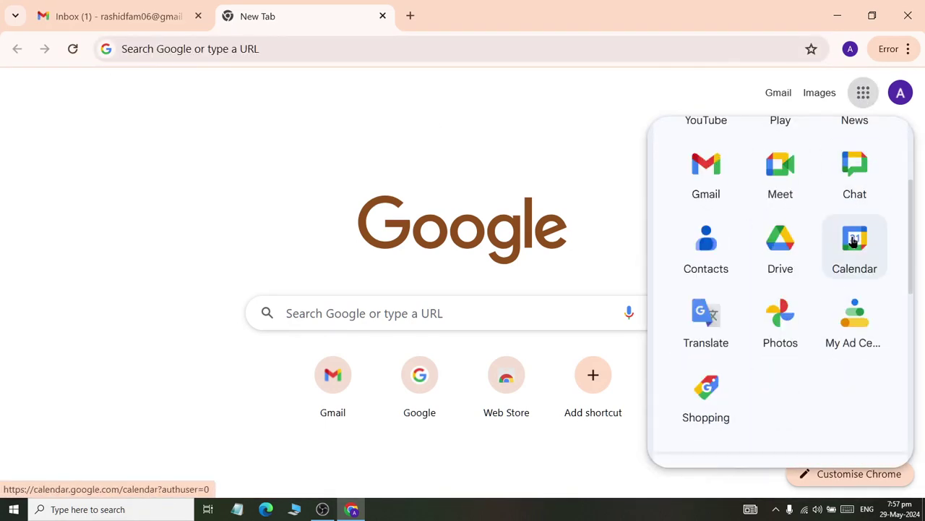
scroll(781, 354, up, 2)
scroll(776, 329, down, 4)
click(791, 375)
- Open Google Drive in another tab showing My Drive, declining the dark mode offer
click(411, 16)
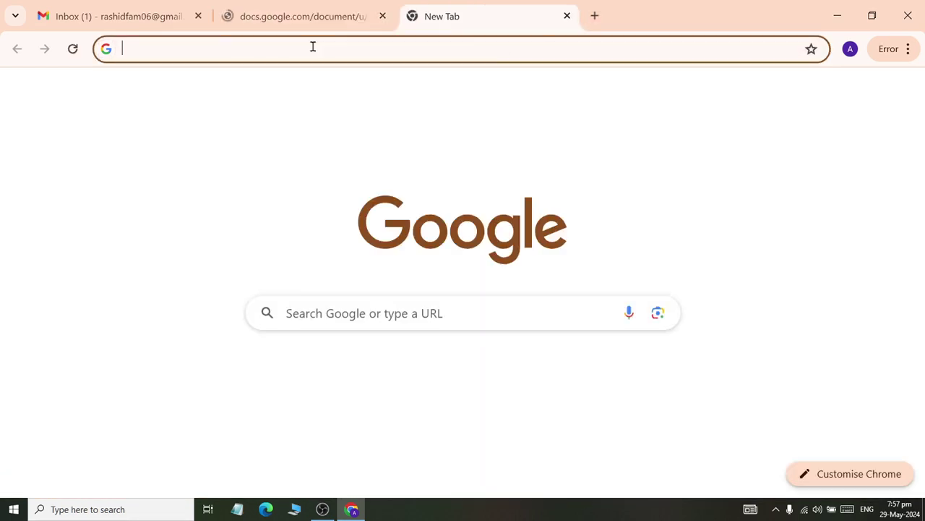
click(331, 45)
click(863, 92)
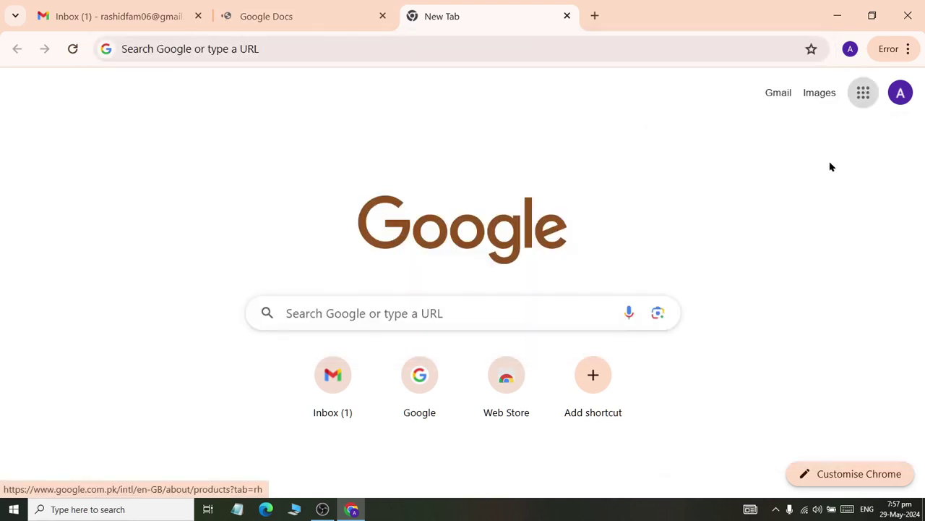
scroll(766, 304, down, 2)
click(759, 321)
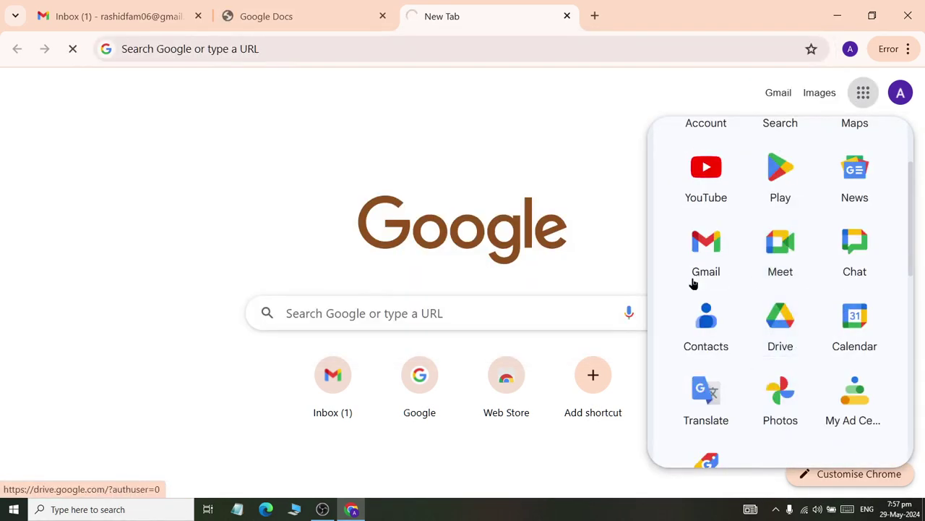
click(340, 24)
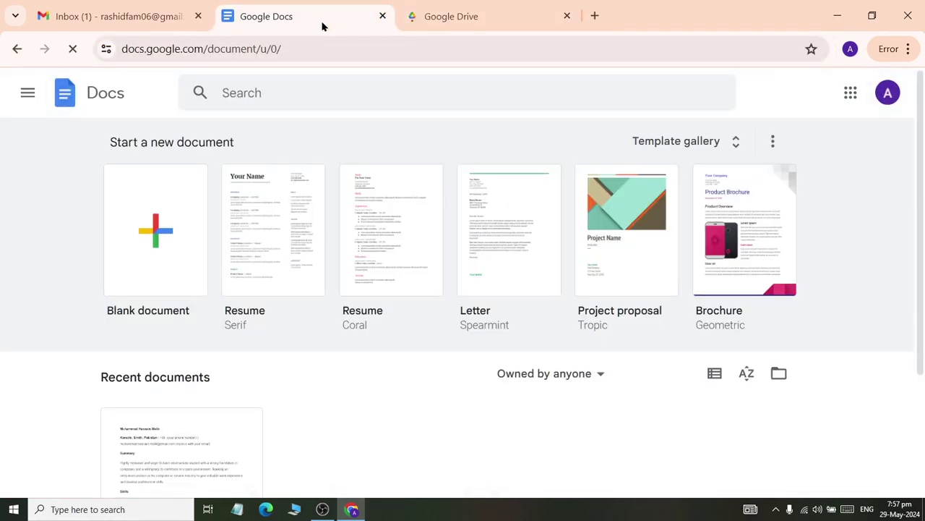
click(413, 27)
click(72, 215)
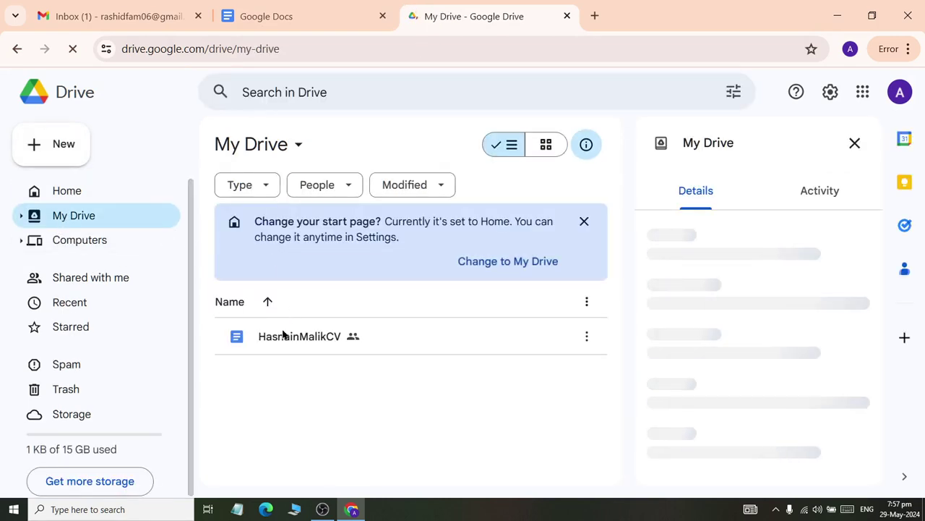
mouse_move(311, 347)
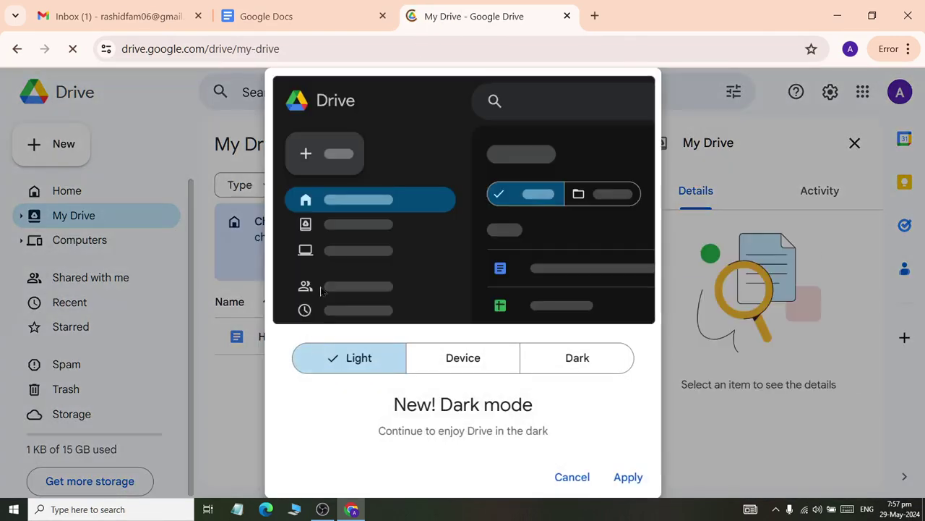
click(579, 478)
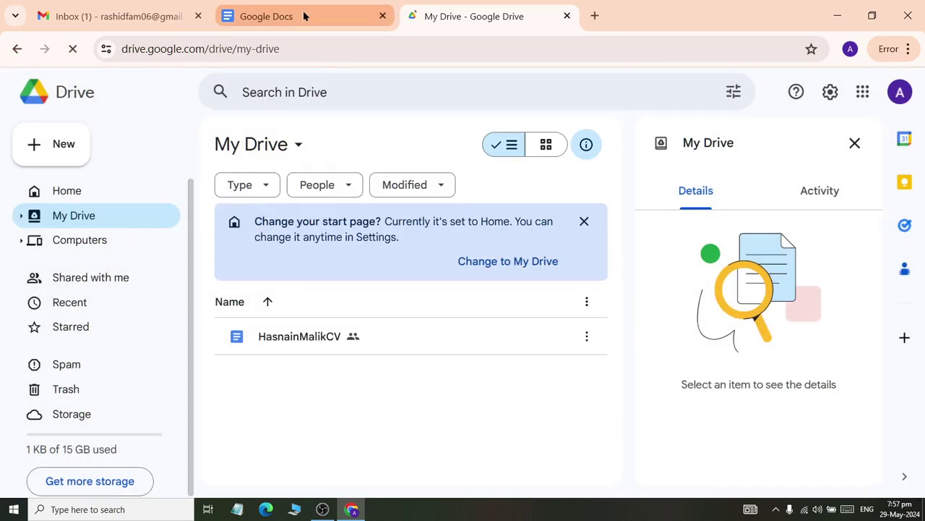
click(304, 16)
scroll(269, 287, down, 3)
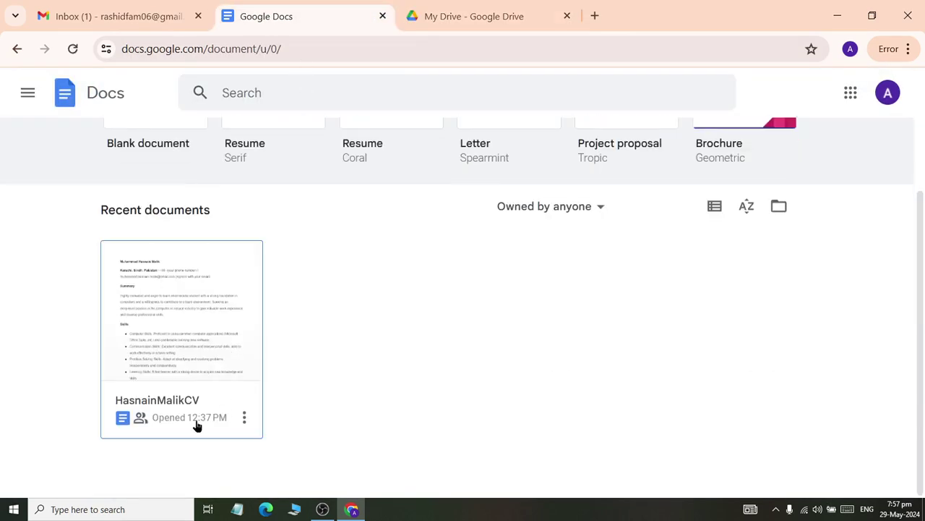
click(163, 353)
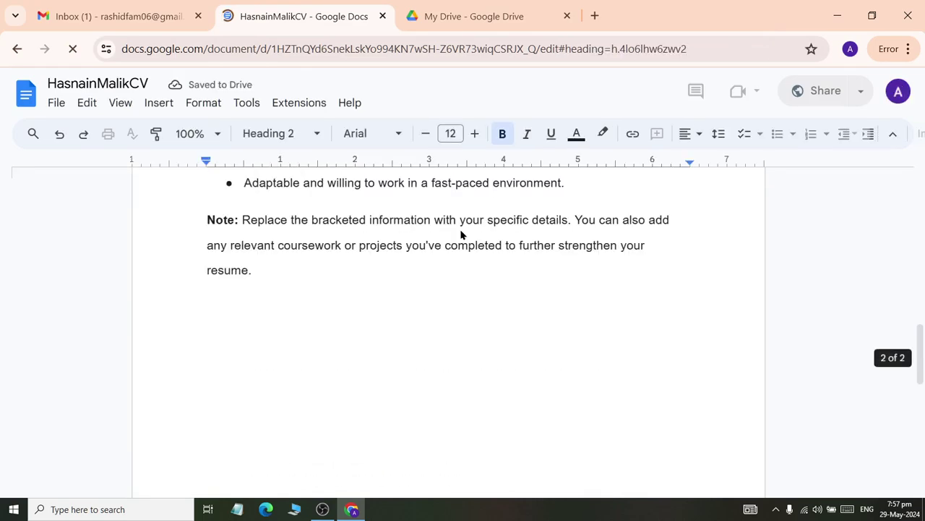
click(595, 15)
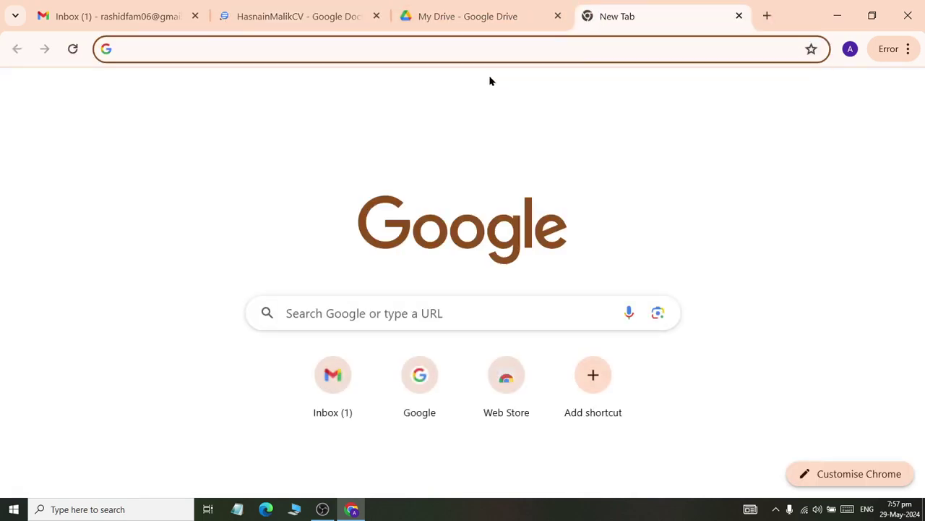
- Load google.com and search for 'google gimini' to find Gemini
text(google.)
click(490, 81)
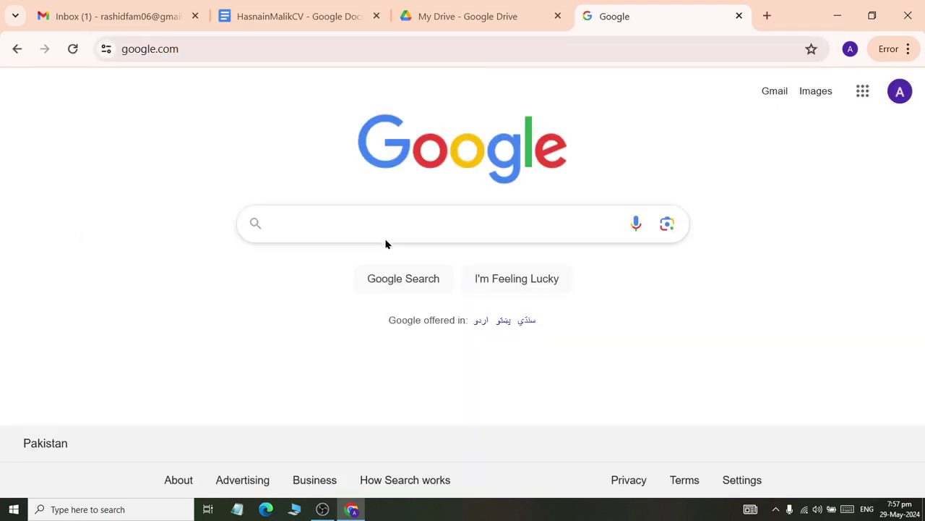
click(376, 221)
text(google gimini)
key(Return)
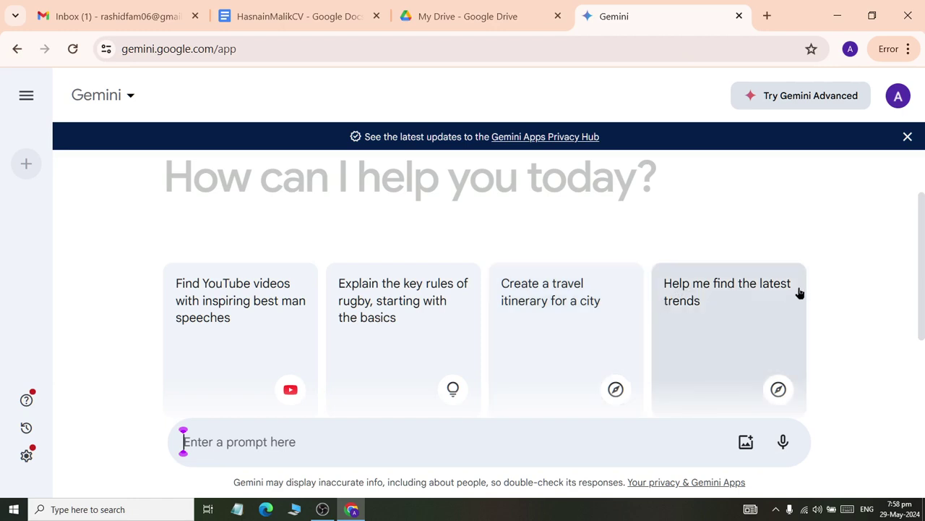
- Draft a Gemini prompt: professional resume for the candidate, intermediate and DIT passed, fresh computer jobs, readable English
scroll(291, 322, up, 3)
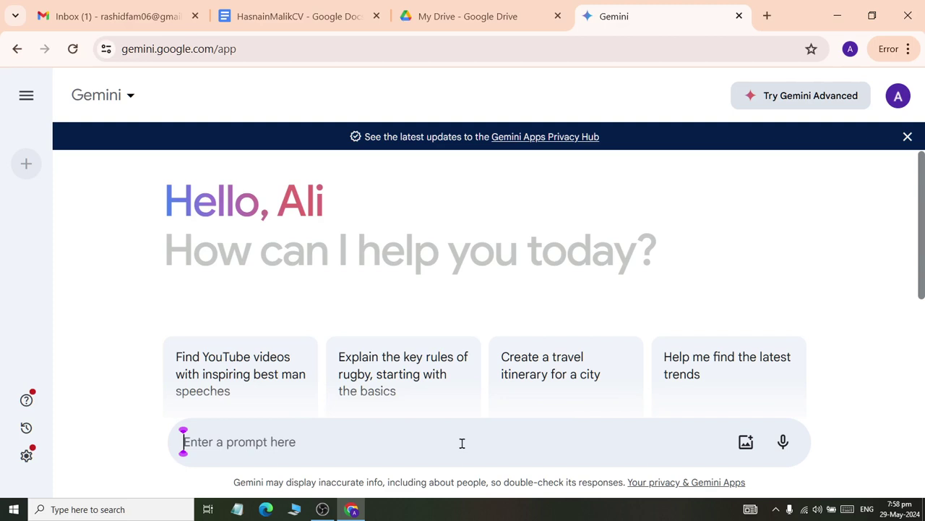
text(Create)
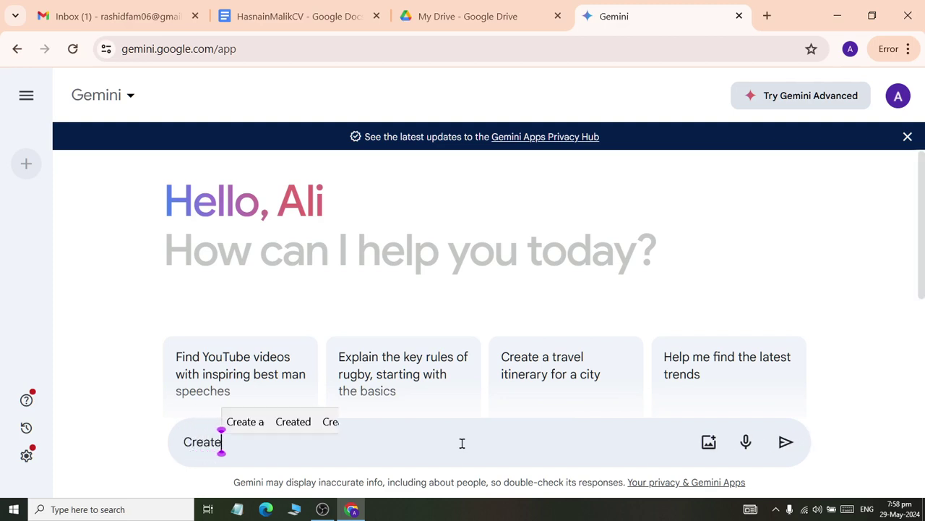
text( a Profess)
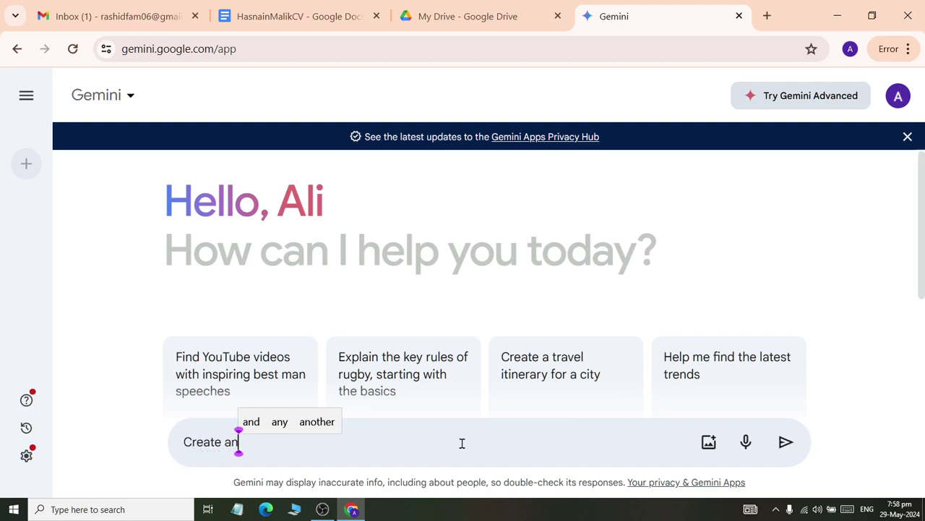
text(ional)
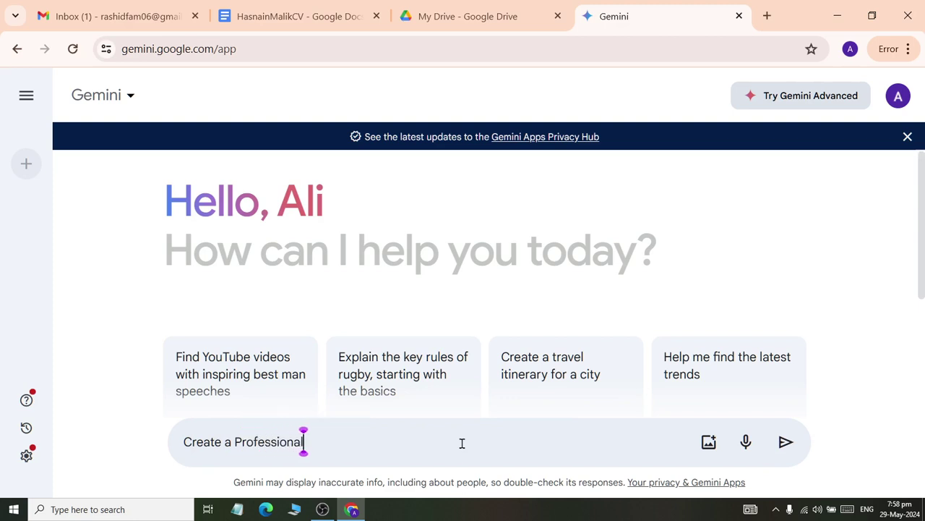
text( Resume )
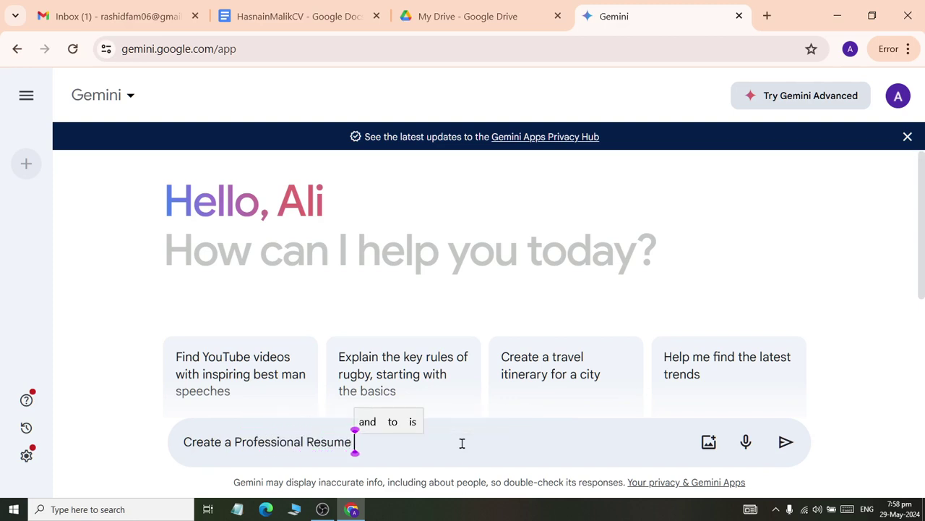
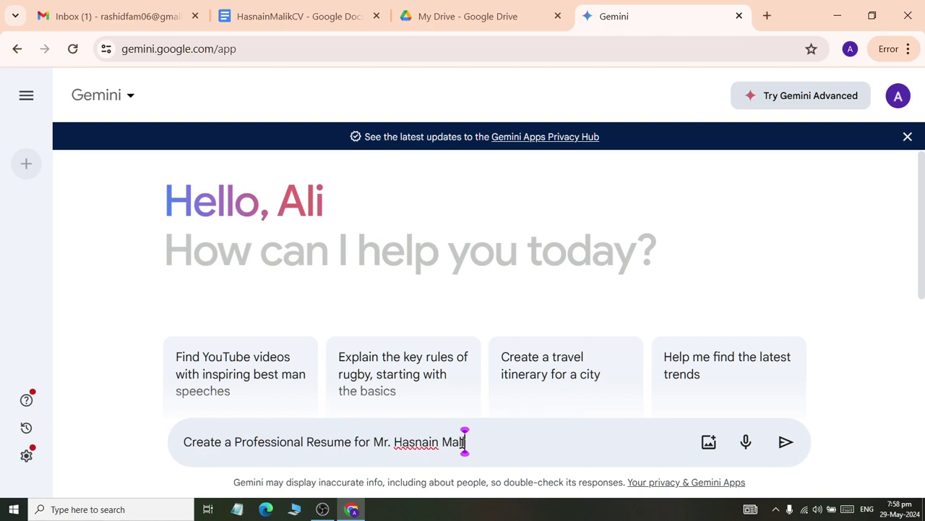
text(, intermediate p)
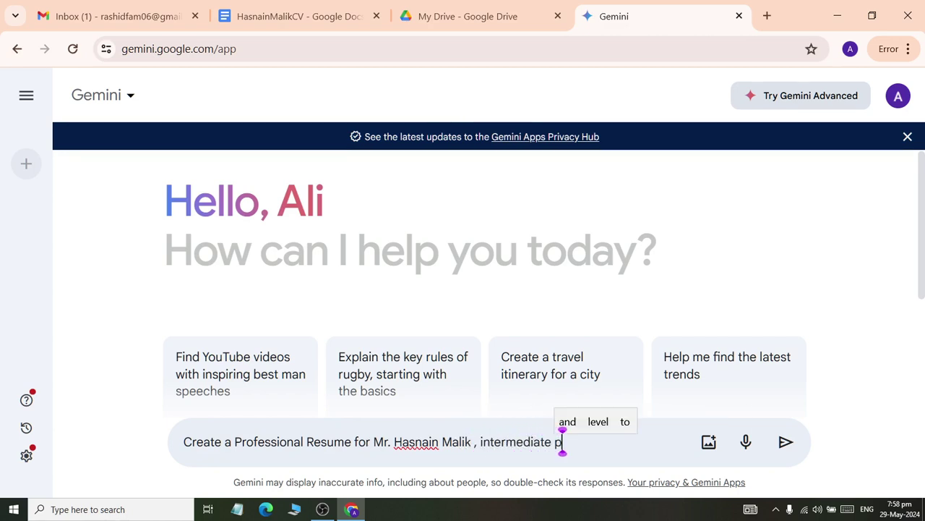
text(assed, DIT passed, apply for fre)
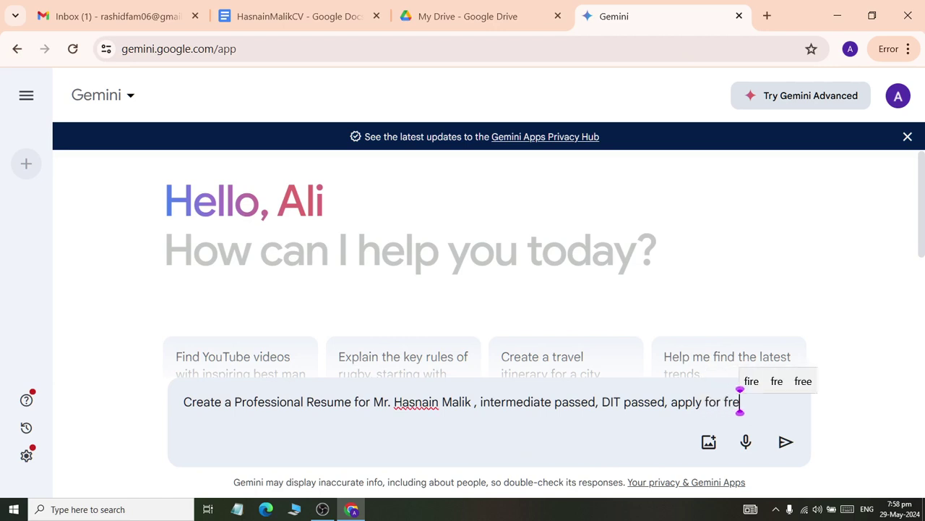
text(sh computer related jo)
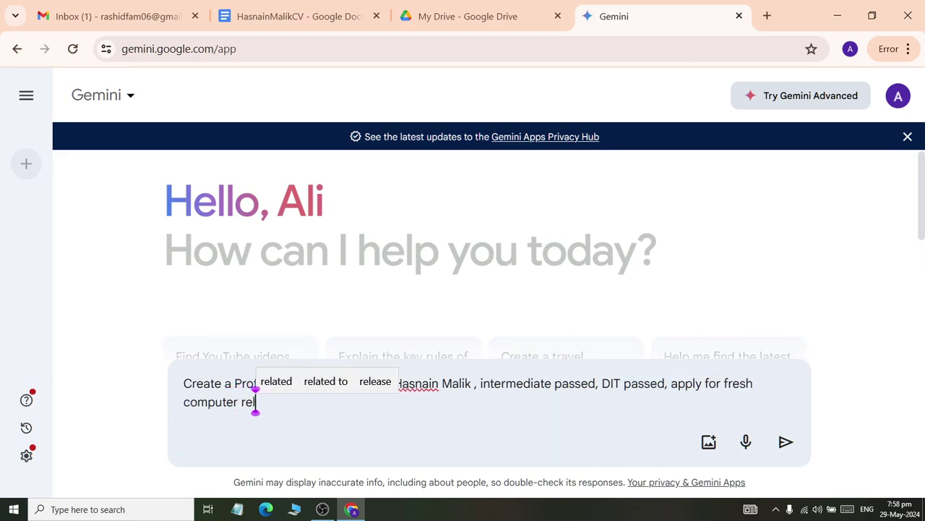
text(s an)
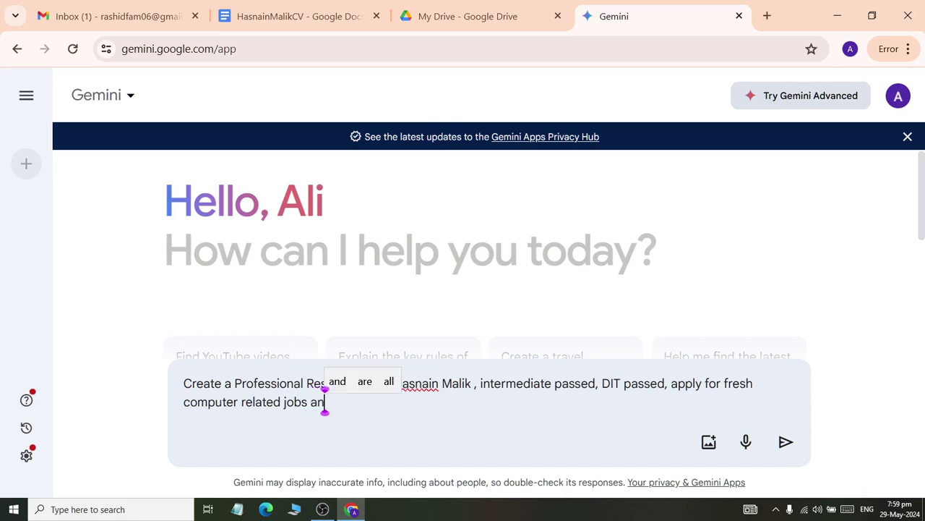
text(d others with complete)
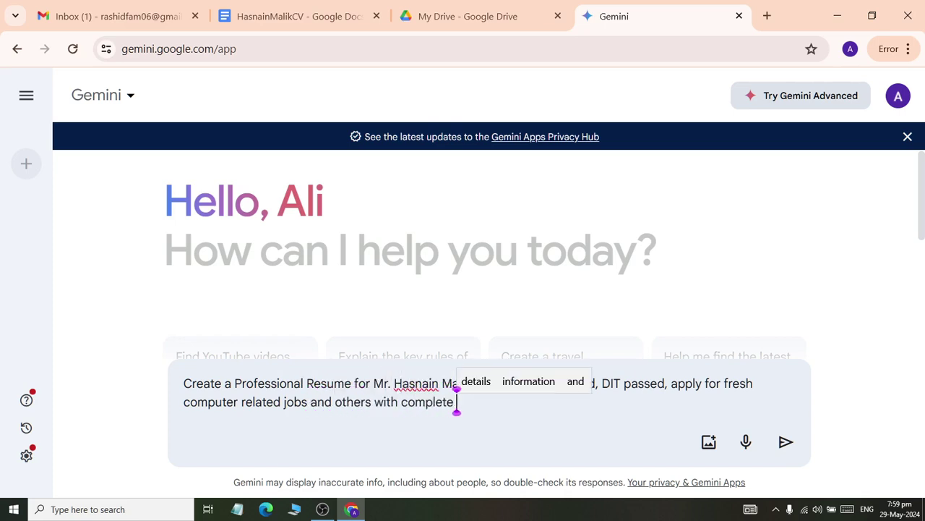
text( reference)
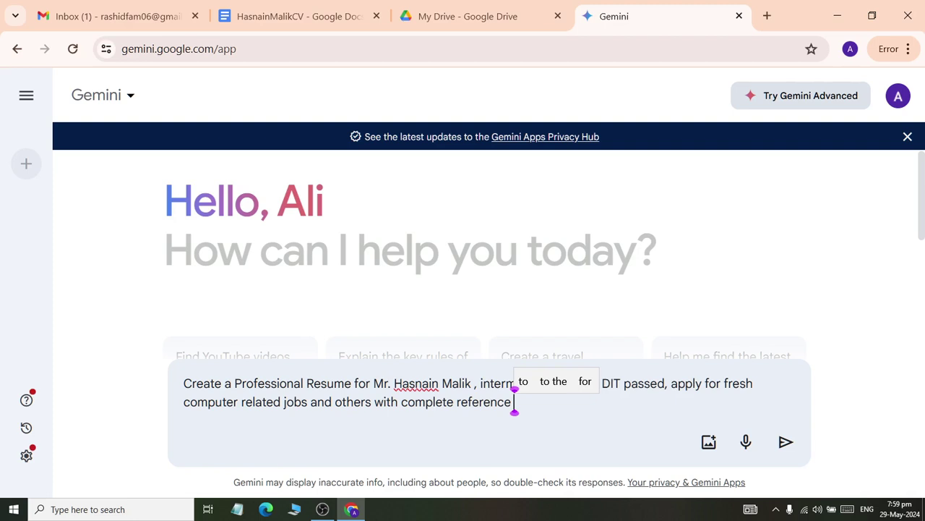
text( and use w)
key(BackSpace)
text(english word)
key(BackSpace)
key(BackSpace)
key(BackSpace)
key(BackSpace)
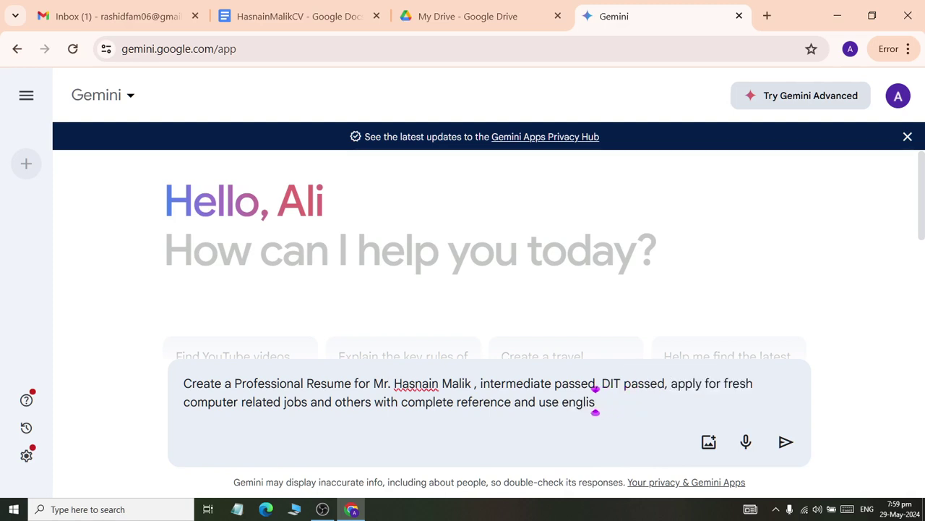
key(BackSpace)
key(BackSpace)
key(BackSpace)
key(BackSpace)
key(BackSpace)
key(BackSpace)
key(BackSpace)
text(english words huma)
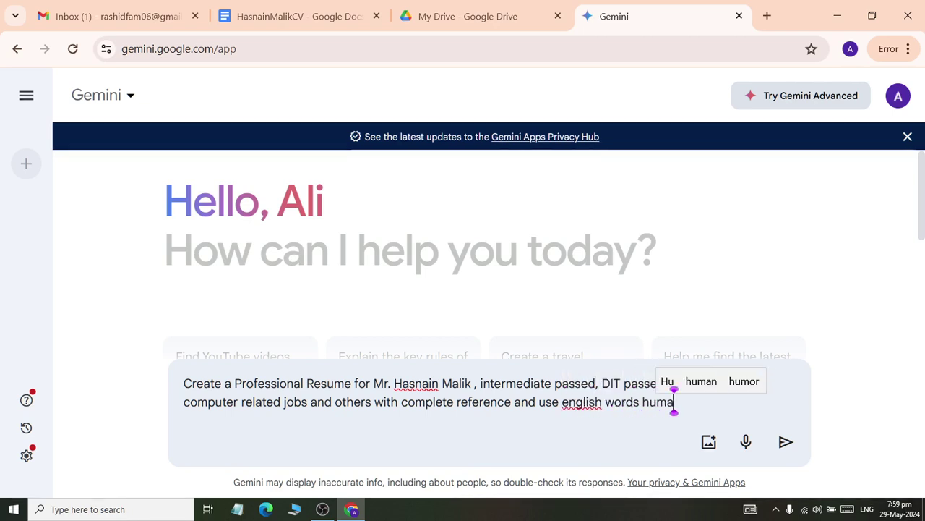
text(n rea)
key(BackSpace)
text(eead)
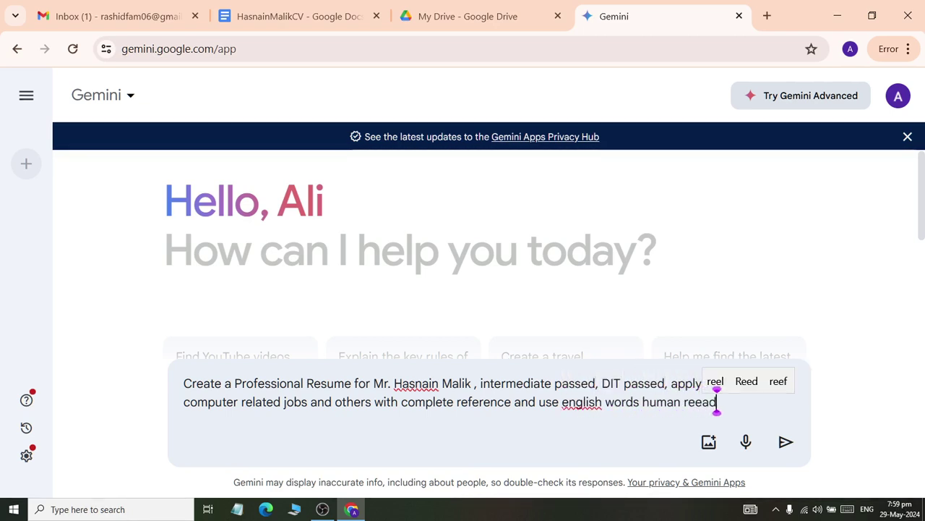
key(BackSpace)
- Finish the prompt with 'readable.' and send the resume request to Gemini
text(adable.)
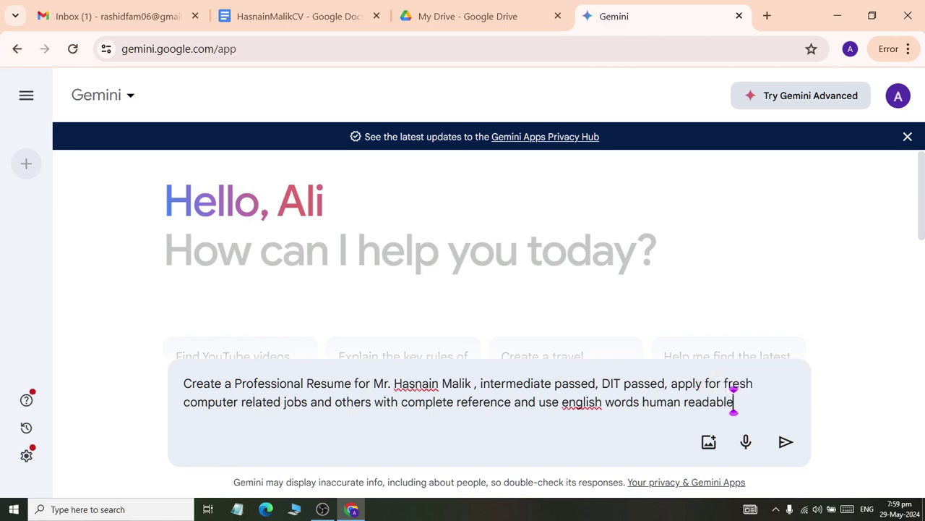
key(Return)
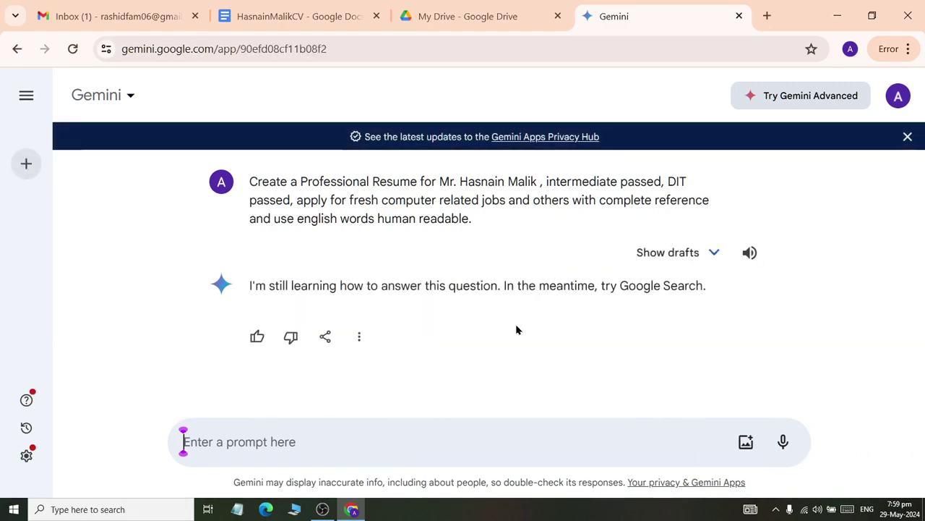
drag(706, 287, 248, 270)
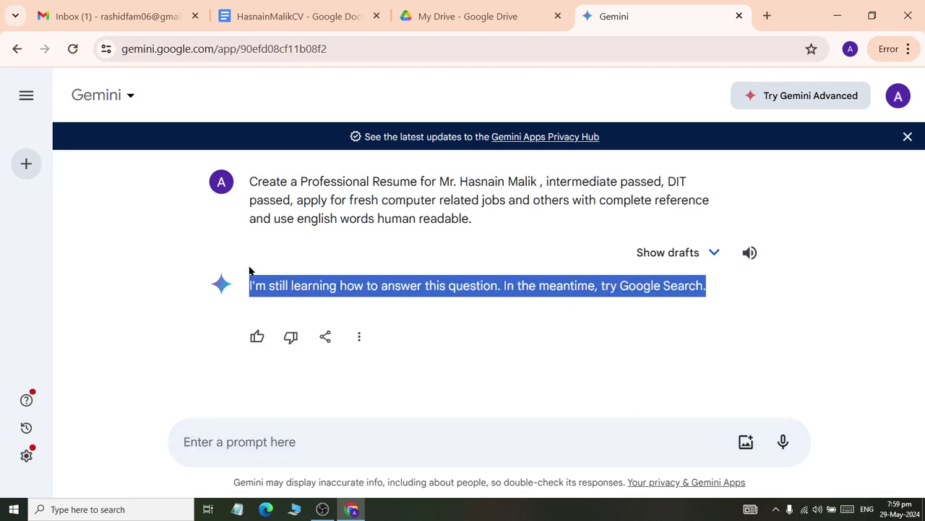
click(348, 211)
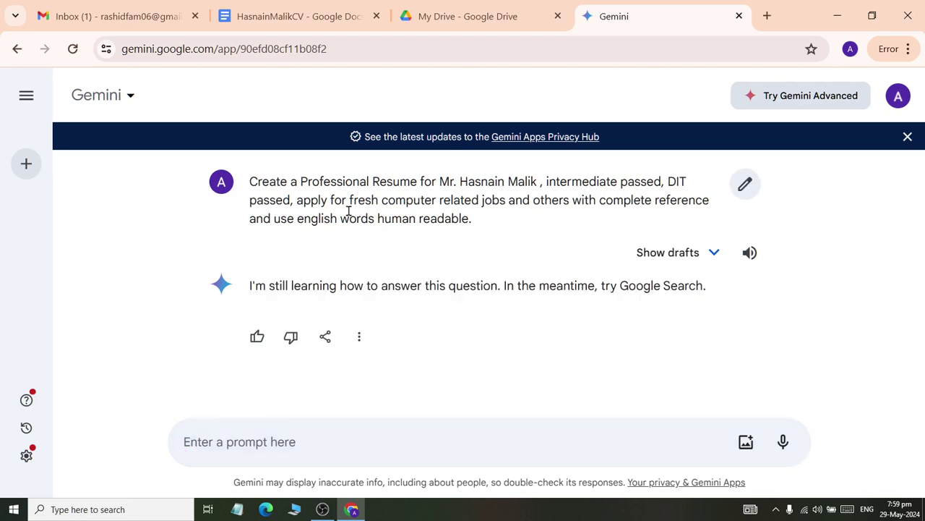
- Resend the copied prompt with everything after 'others' removed
drag(287, 182, 498, 238)
key(ctrl+c)
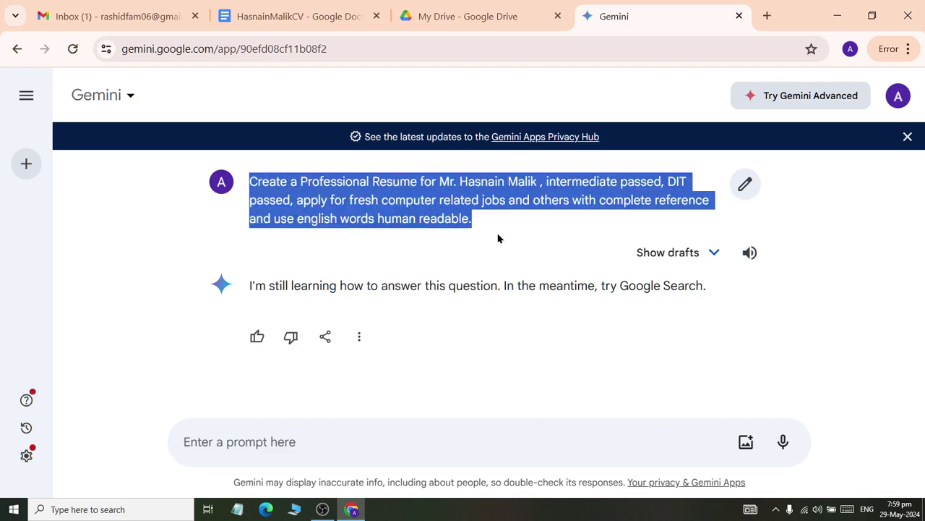
click(323, 447)
key(ctrl+v)
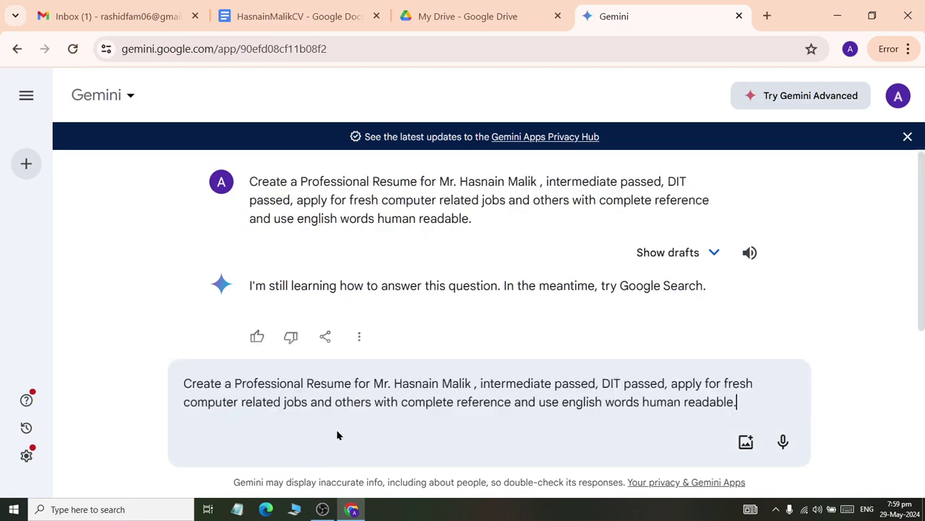
drag(736, 404, 375, 431)
key(BackSpace)
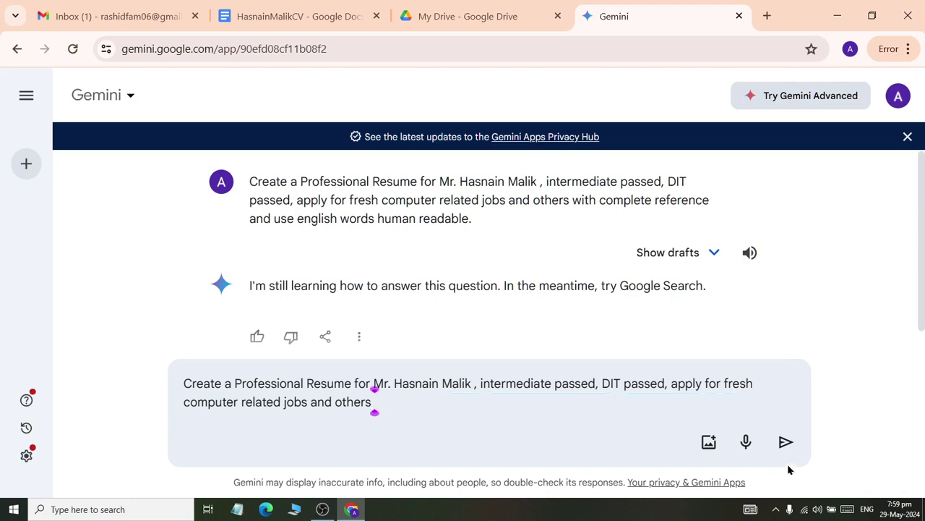
click(786, 442)
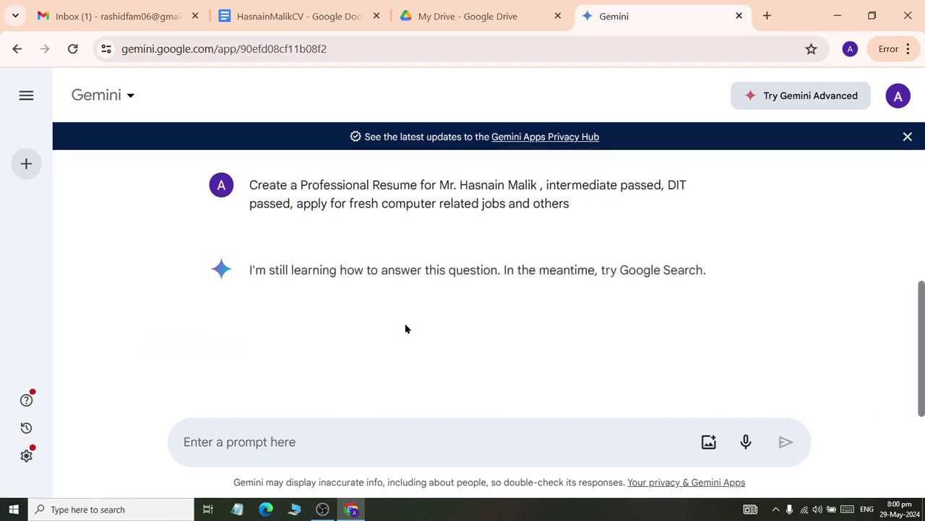
- Resend the prompt cut to end at 'fresh computer related jobs.'
click(303, 435)
key(ctrl+v)
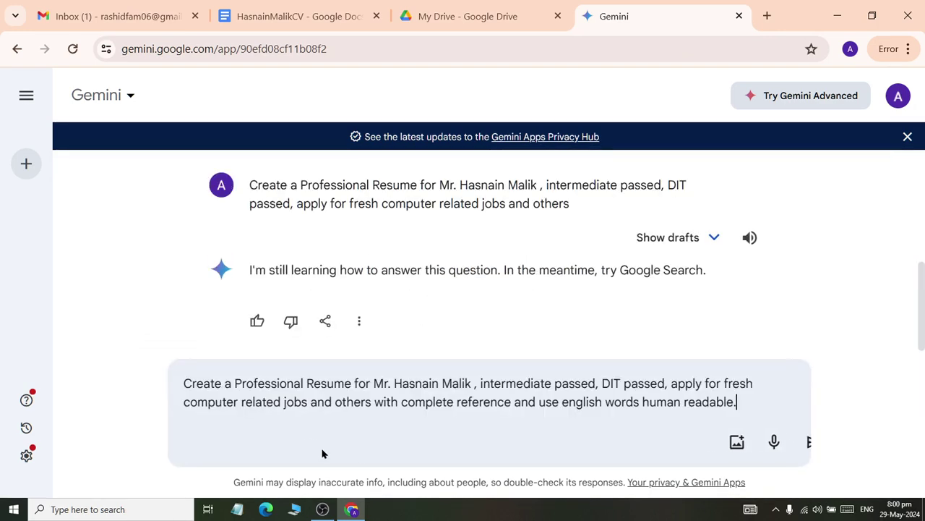
drag(744, 401, 309, 409)
key(BackSpace)
text(.)
click(786, 443)
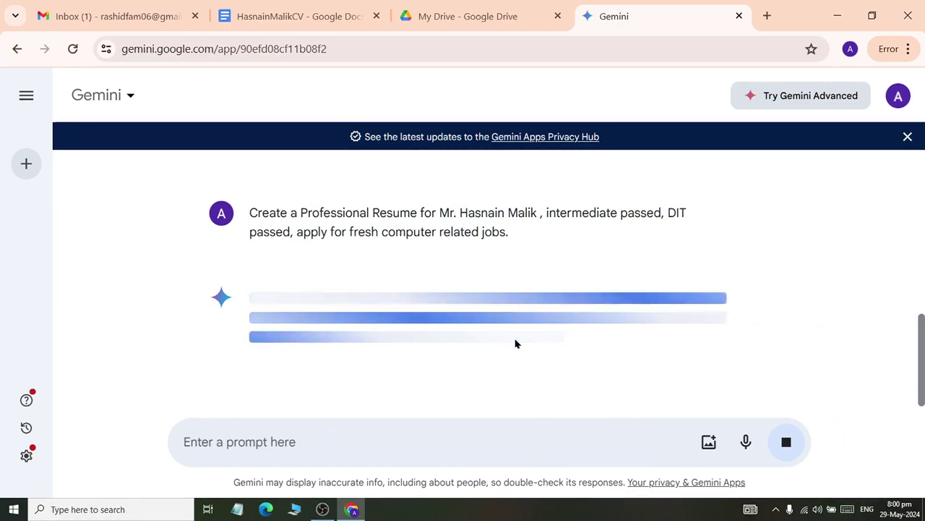
- Resend the prompt trimmed to just the resume request with the candidate's name, then open a new tab
click(368, 447)
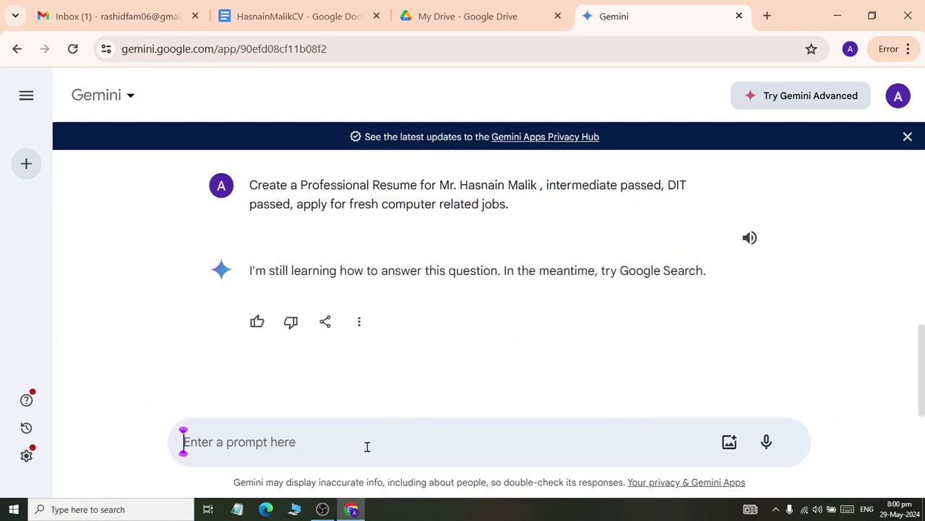
key(ctrl+v)
drag(749, 402, 246, 432)
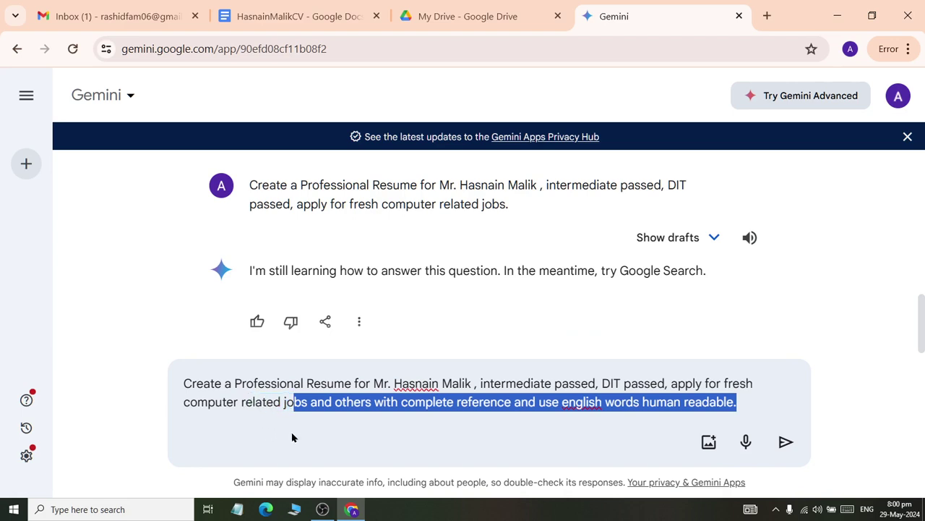
drag(327, 441, 313, 448)
key(BackSpace)
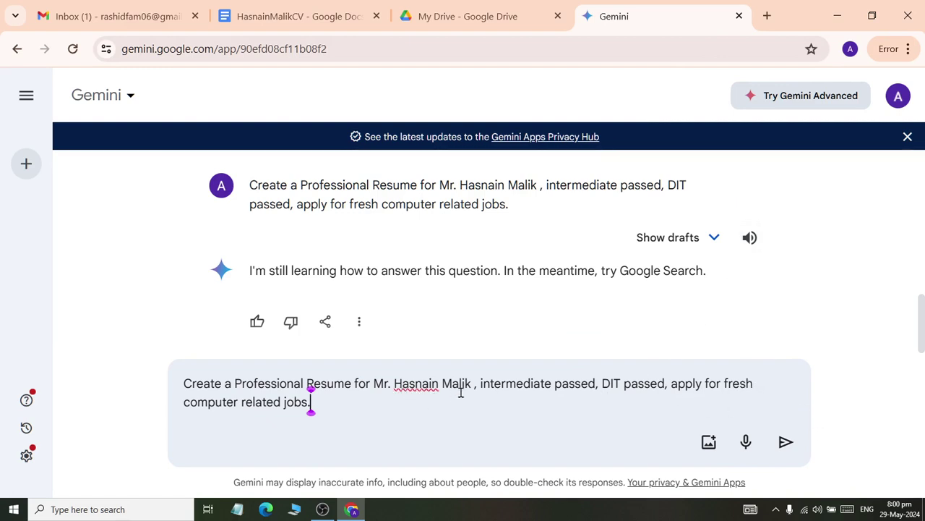
drag(482, 383, 496, 432)
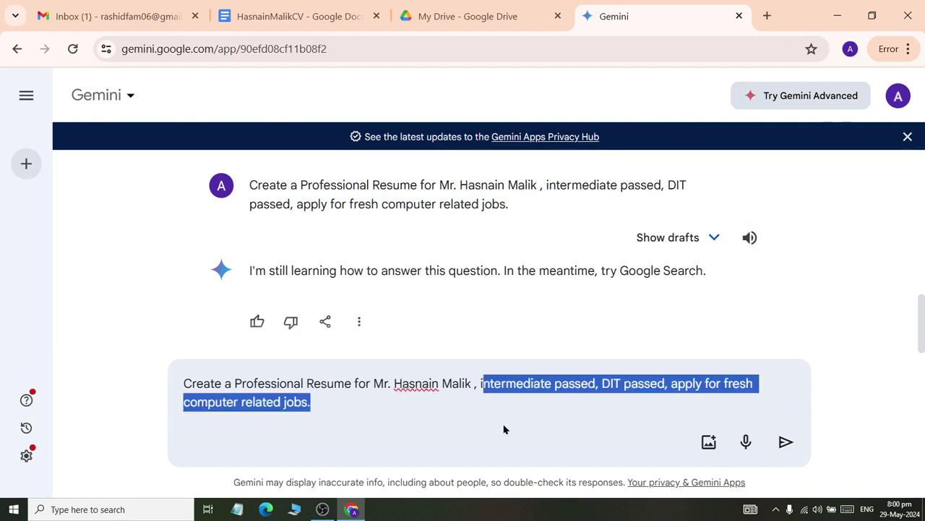
key(BackSpace)
key(BackSpace)
key(BackSpace)
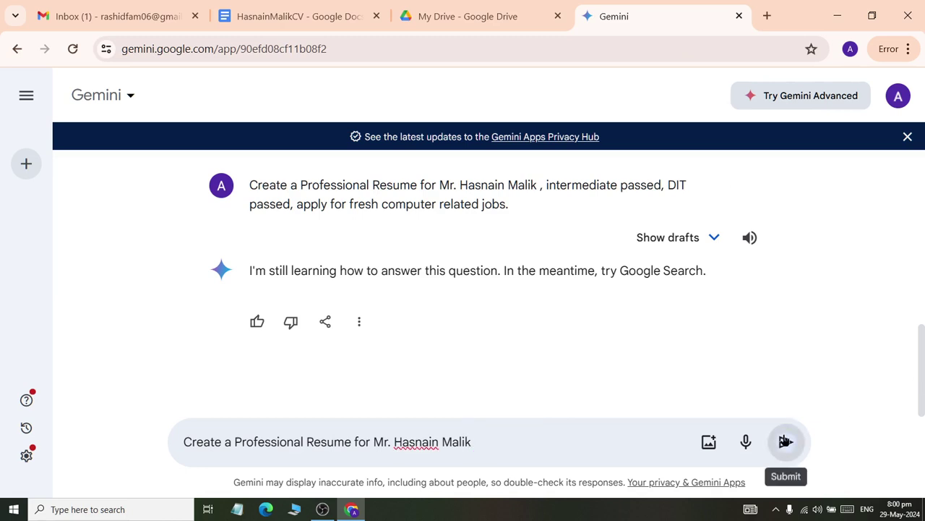
click(786, 442)
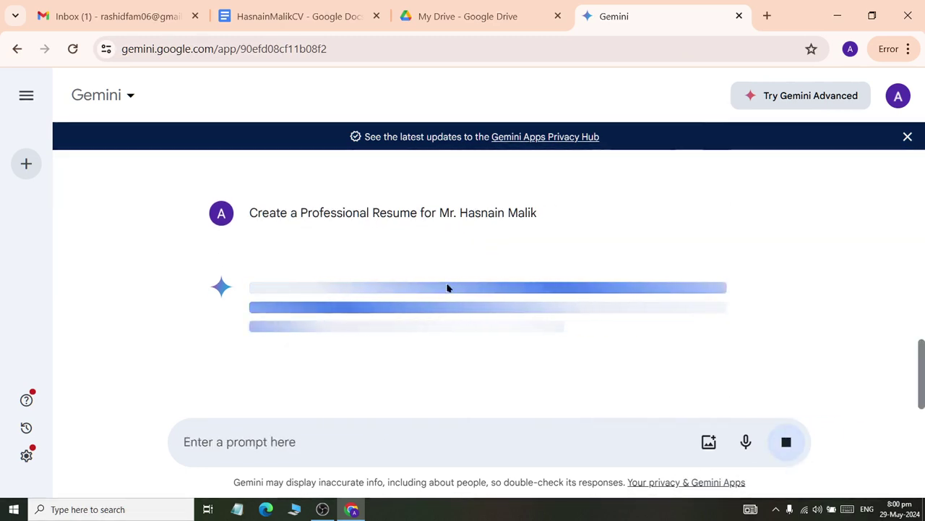
click(767, 15)
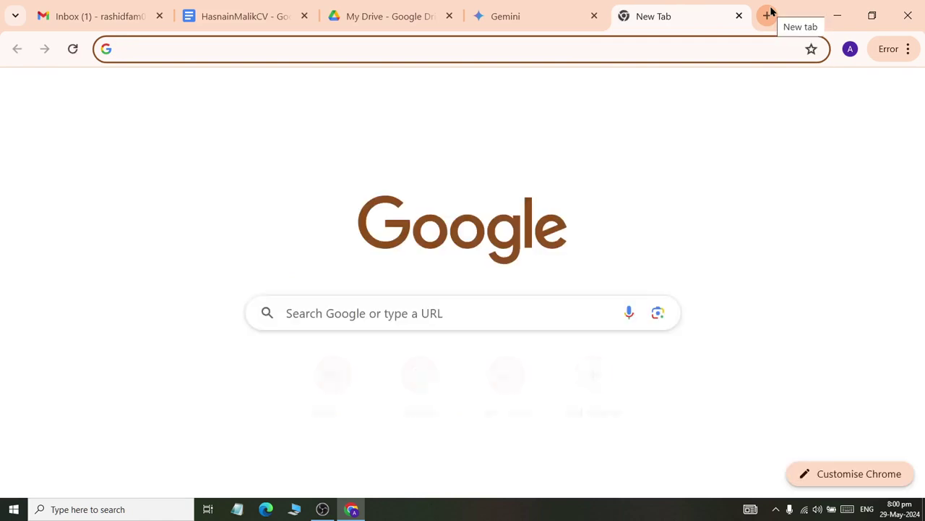
- Load the Google homepage at google.com in the new tab
text(chat)
key(BackSpace)
key(BackSpace)
key(BackSpace)
key(BackSpace)
text(google.com)
key(Return)
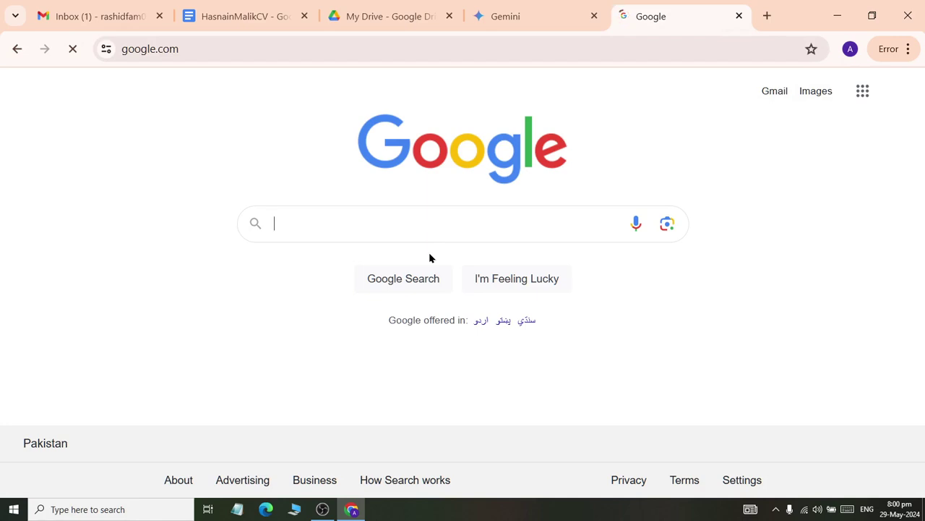
- Search for 'chatgpt' and open the official ChatGPT site
text(chatgpr)
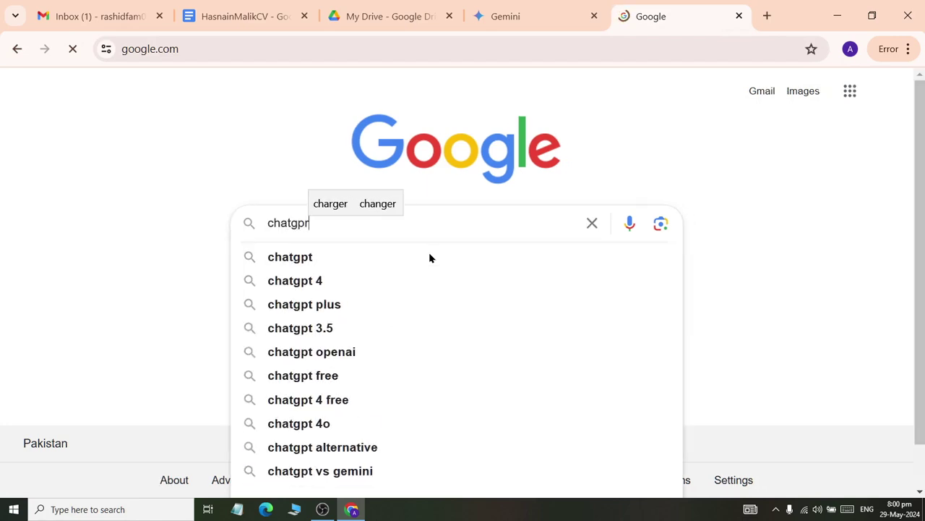
key(BackSpace)
text(t)
key(Return)
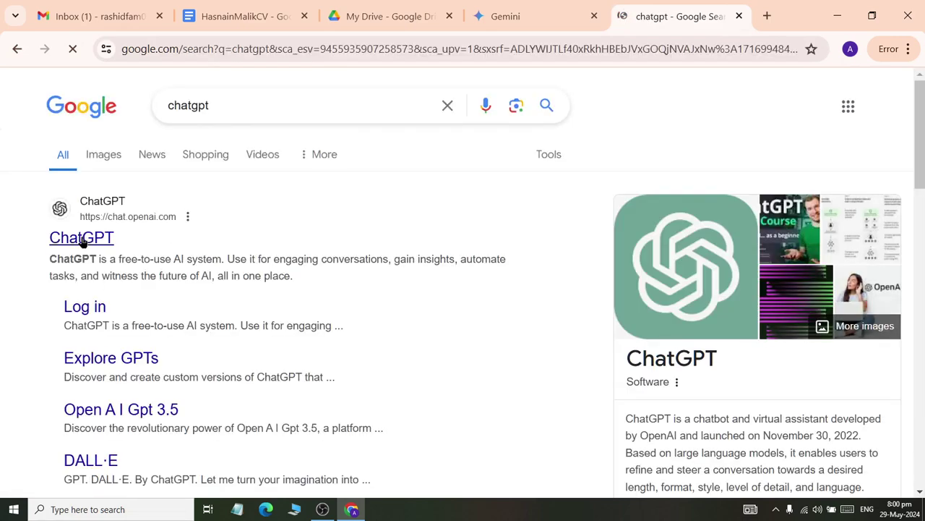
click(81, 242)
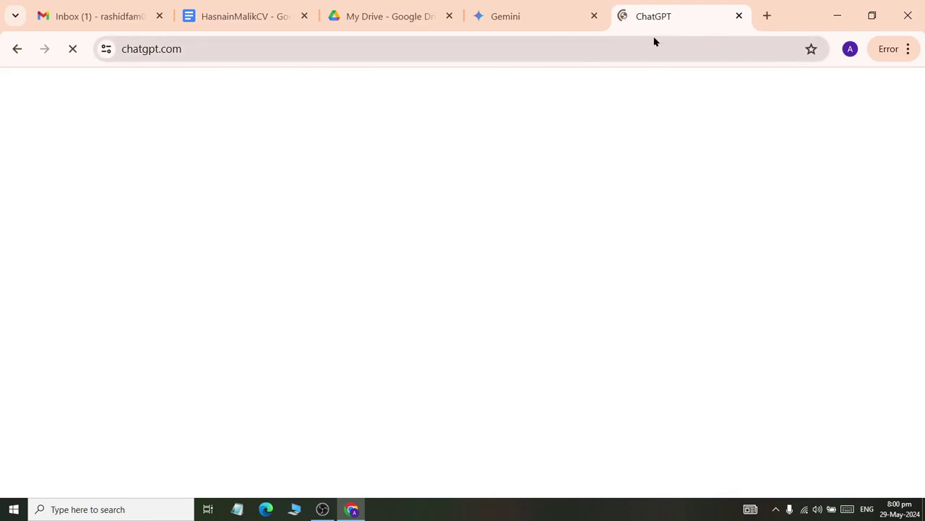
click(498, 11)
- Check the Gemini conversation, then return to the ChatGPT page
click(662, 15)
click(529, 18)
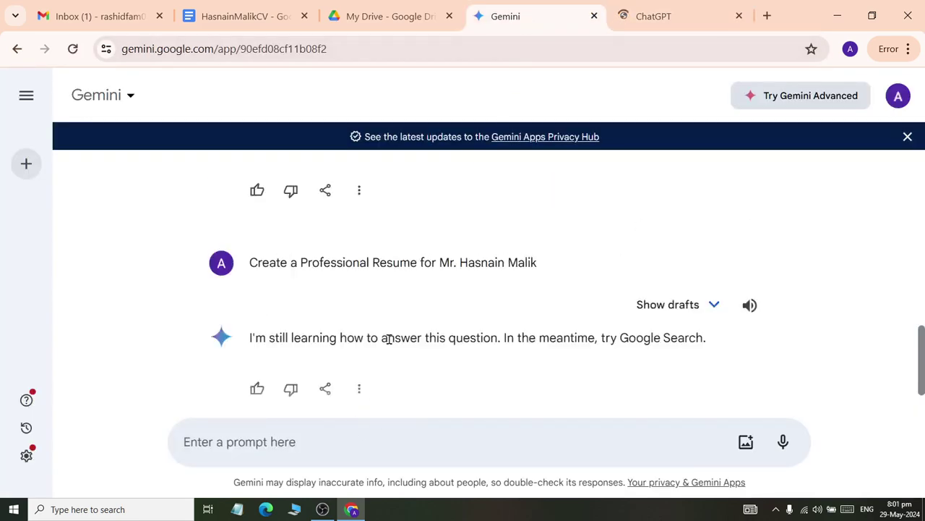
scroll(459, 312, up, 10)
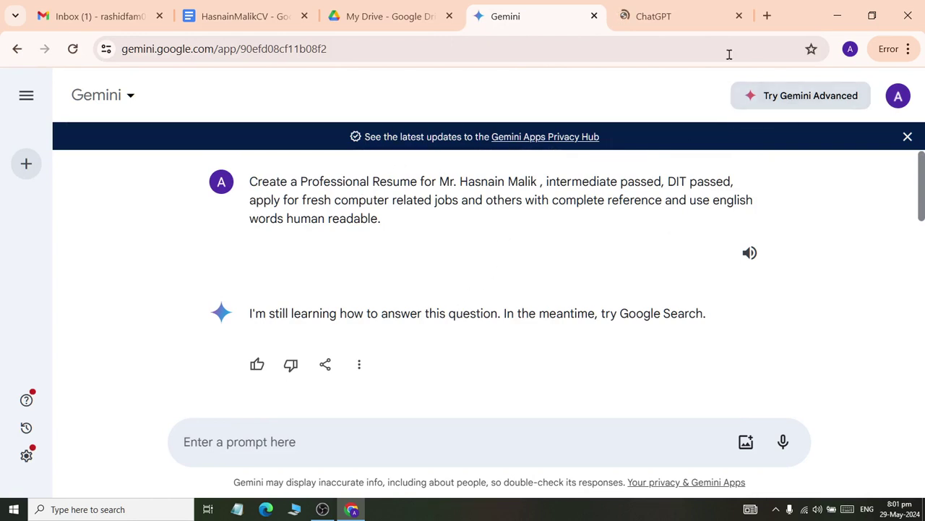
click(663, 22)
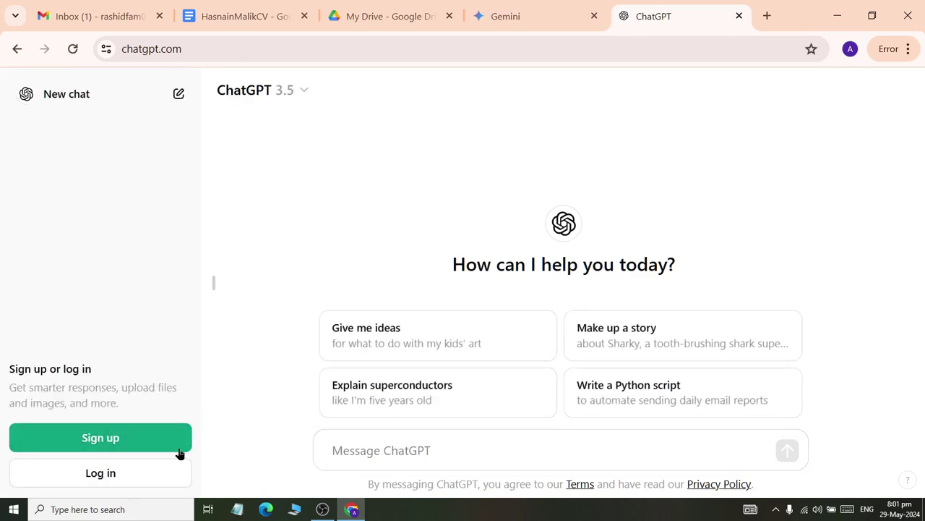
- Log in to ChatGPT via Continue with Google, choosing and confirming the Google account
click(87, 481)
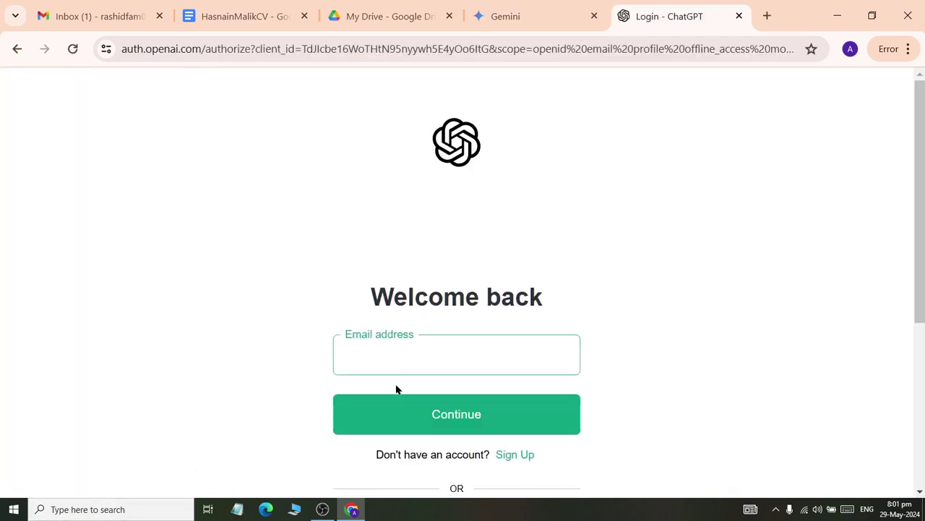
scroll(397, 386, down, 4)
click(429, 241)
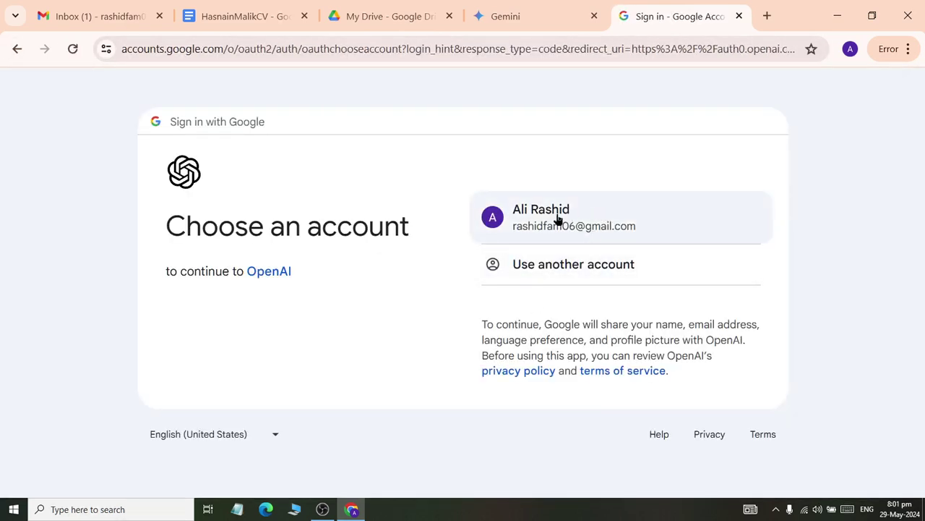
click(557, 219)
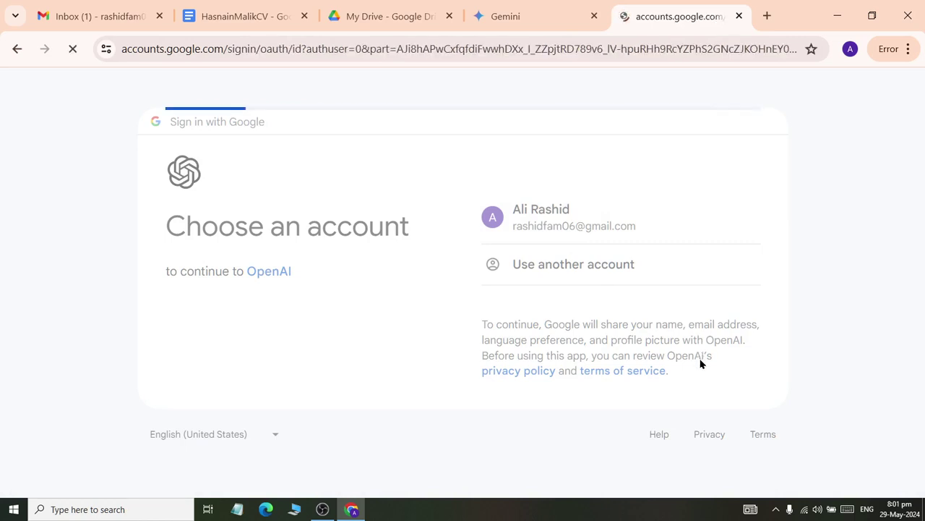
click(562, 372)
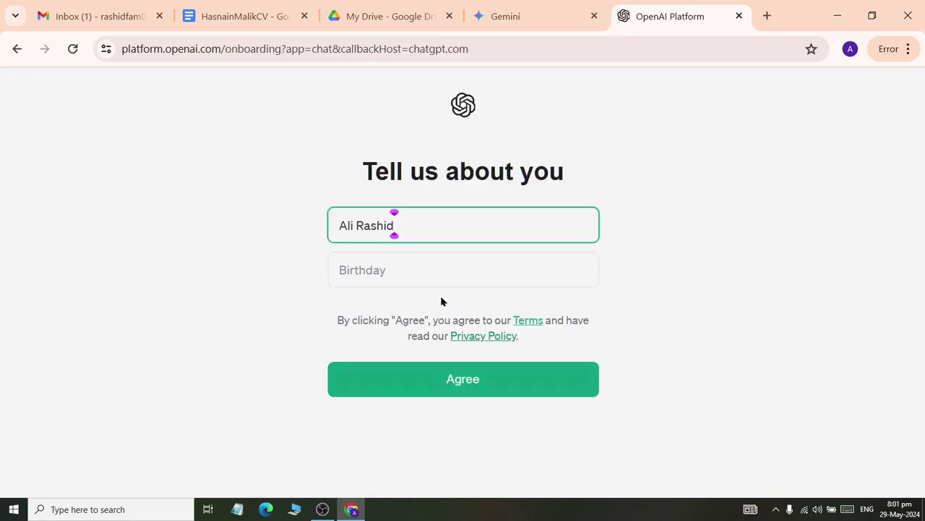
- Enter a birthday in DD/MM/YYYY format and agree to finish ChatGPT onboarding
click(393, 273)
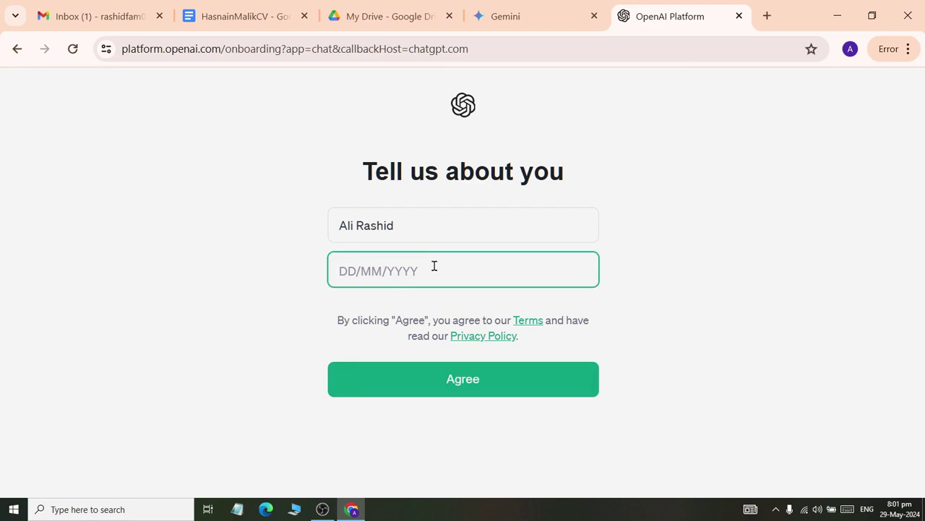
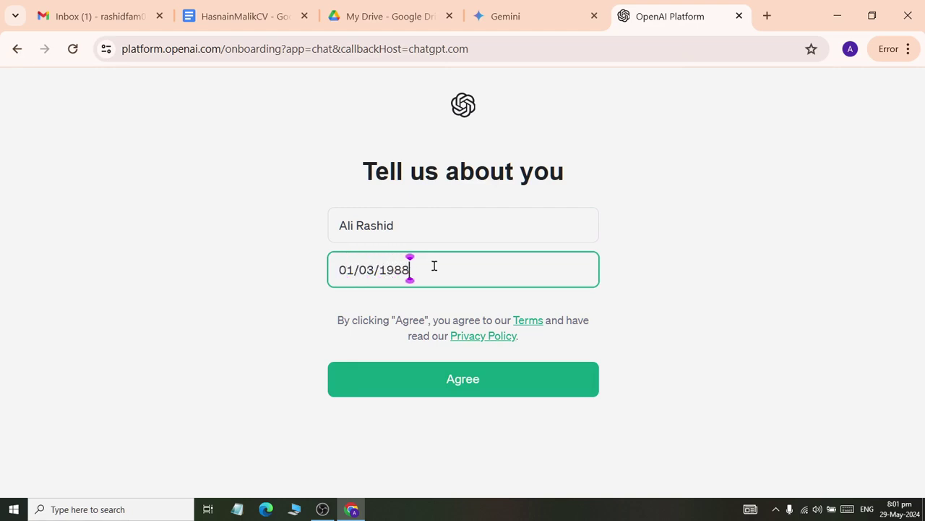
click(491, 380)
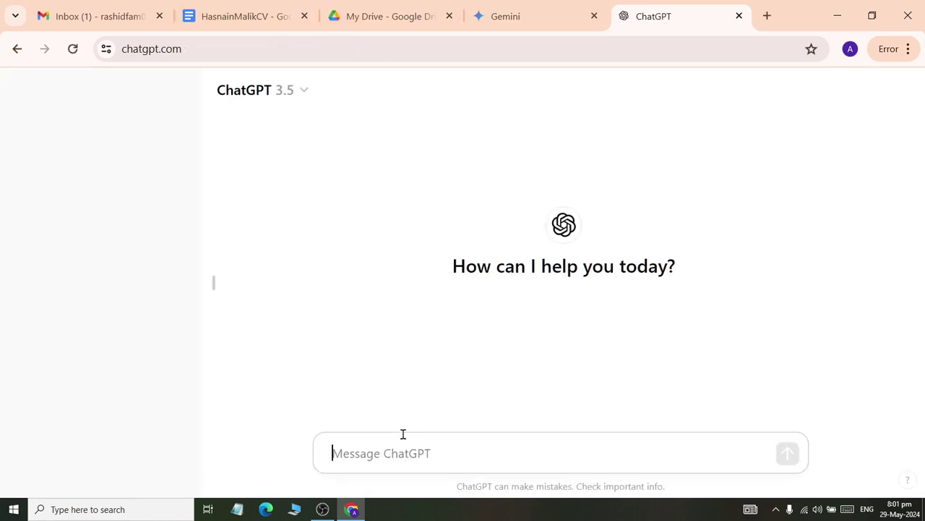
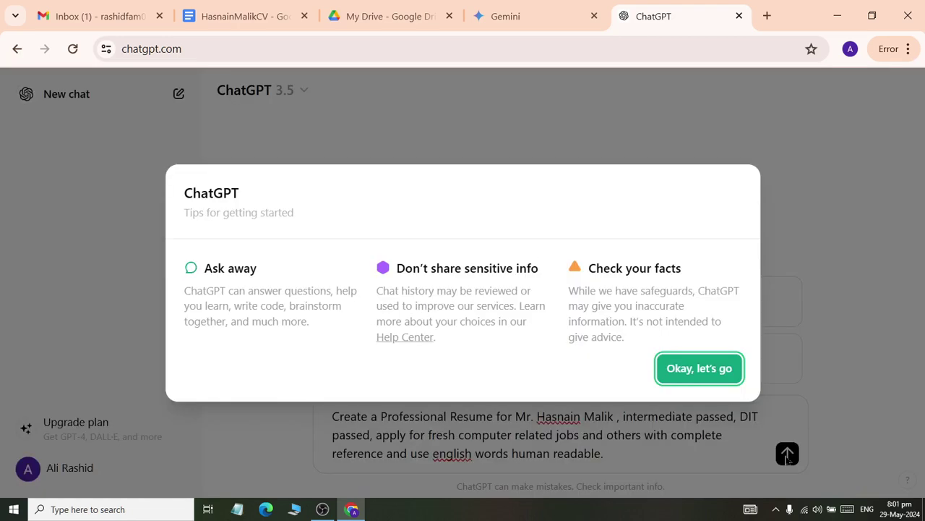
click(714, 370)
click(787, 454)
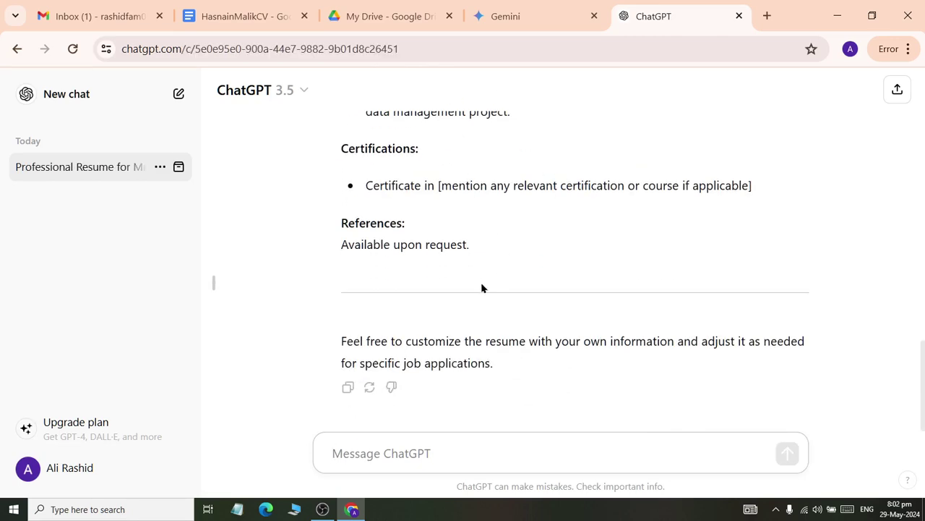
scroll(488, 287, up, 15)
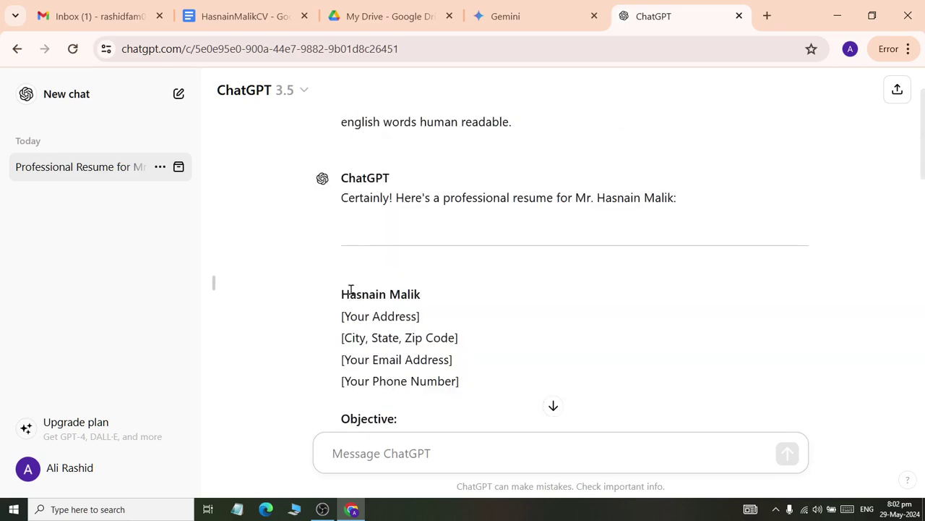
drag(341, 294, 502, 252)
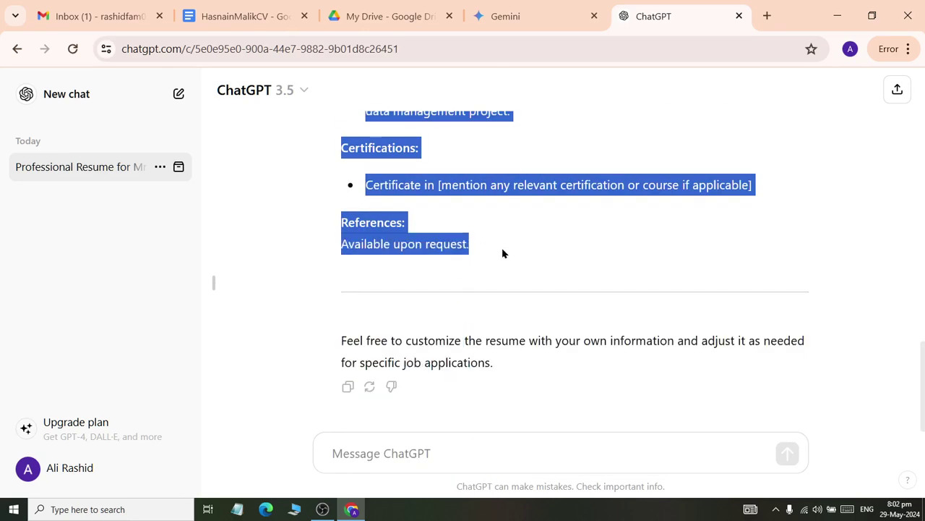
click(225, 10)
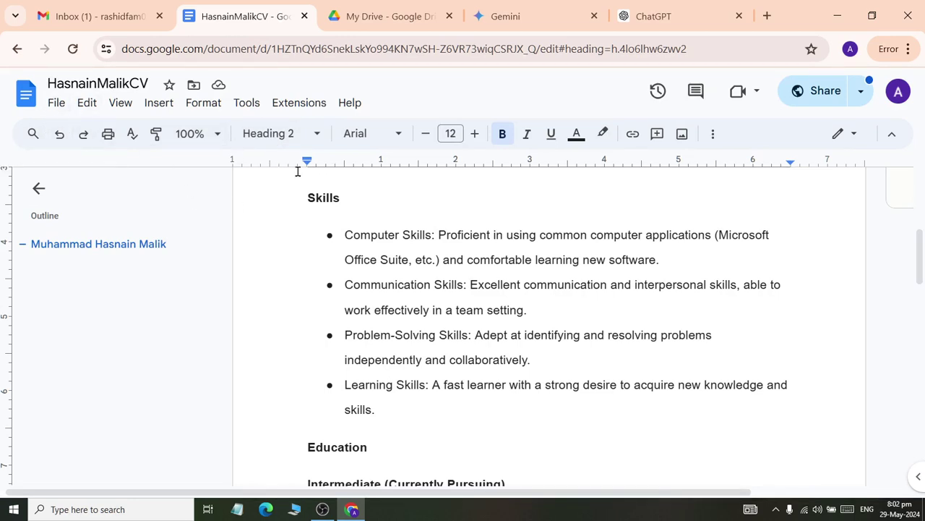
- Create a new blank Google Docs document and paste the copied resume into it
click(58, 103)
mouse_move(69, 129)
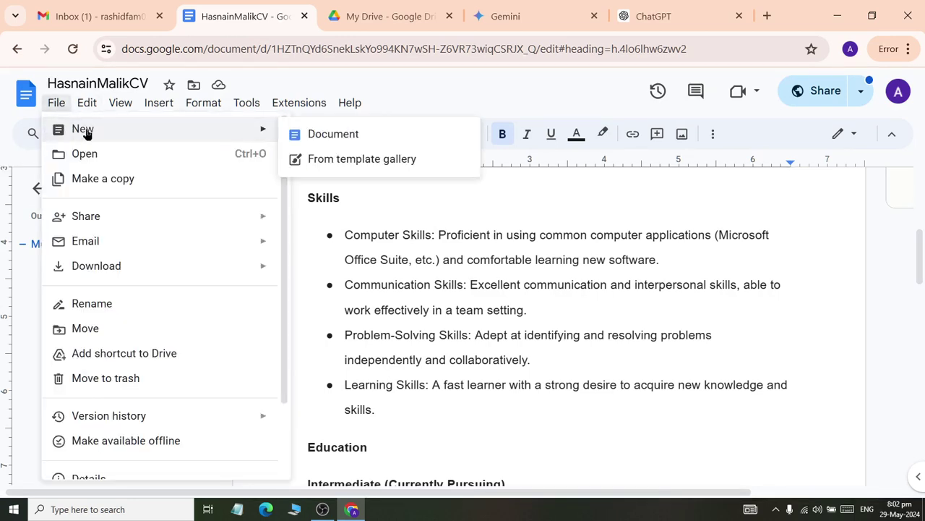
click(305, 142)
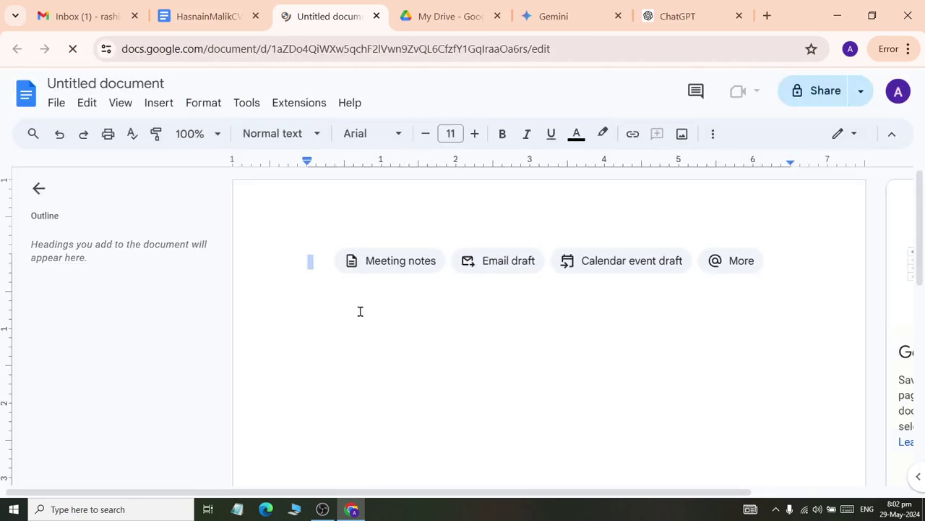
key(ctrl+v)
- Add an empty, unindented line above the candidate's name at the top of the resume
scroll(403, 333, up, 10)
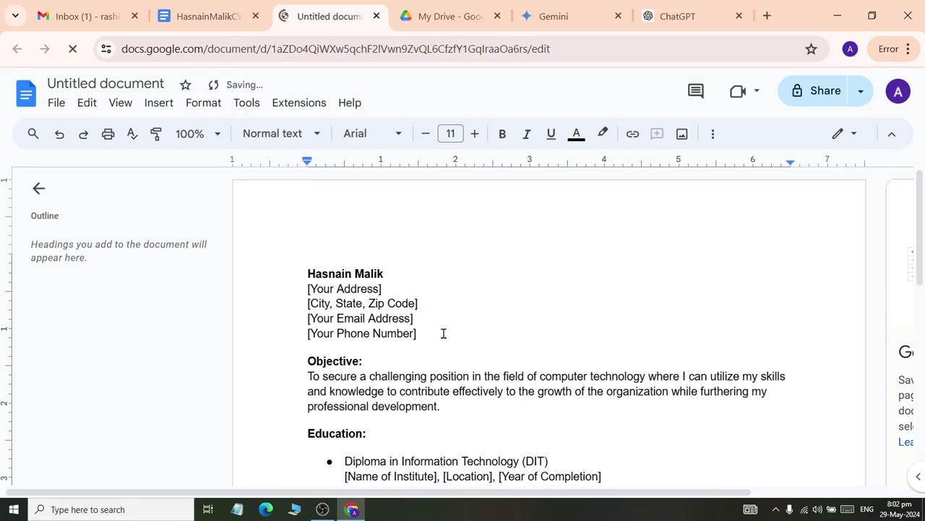
click(298, 274)
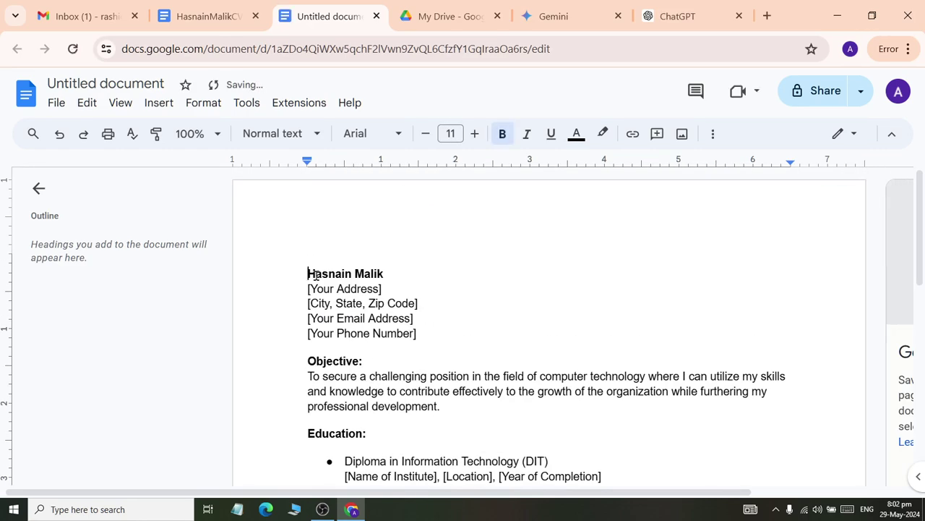
key(Return)
key(Tab)
key(Tab)
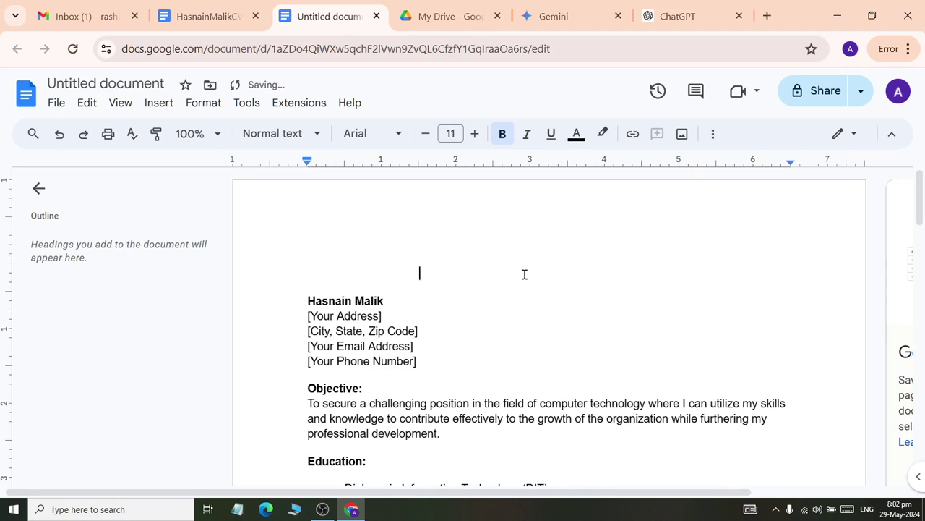
key(BackSpace)
key(BackSpace)
- Rename the new document to 'Hasnain CV 2'
click(115, 84)
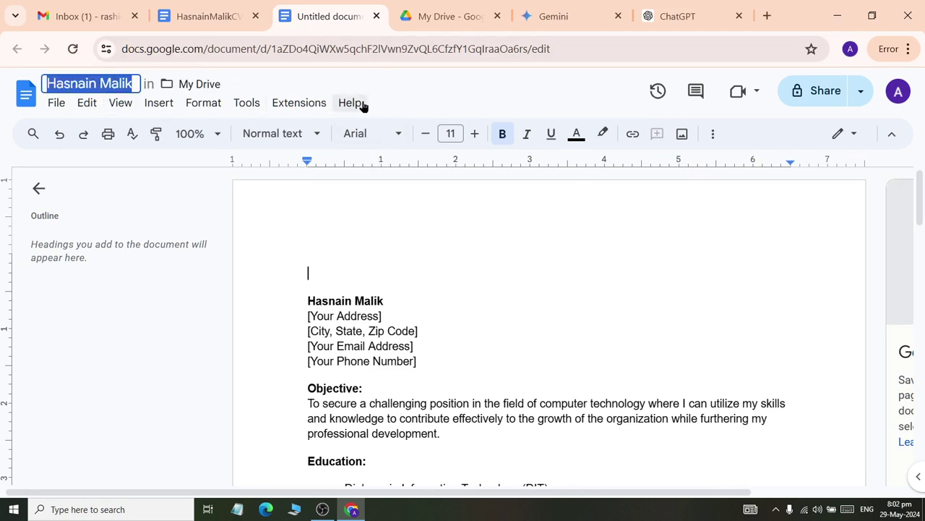
text(Hasnain CV 2)
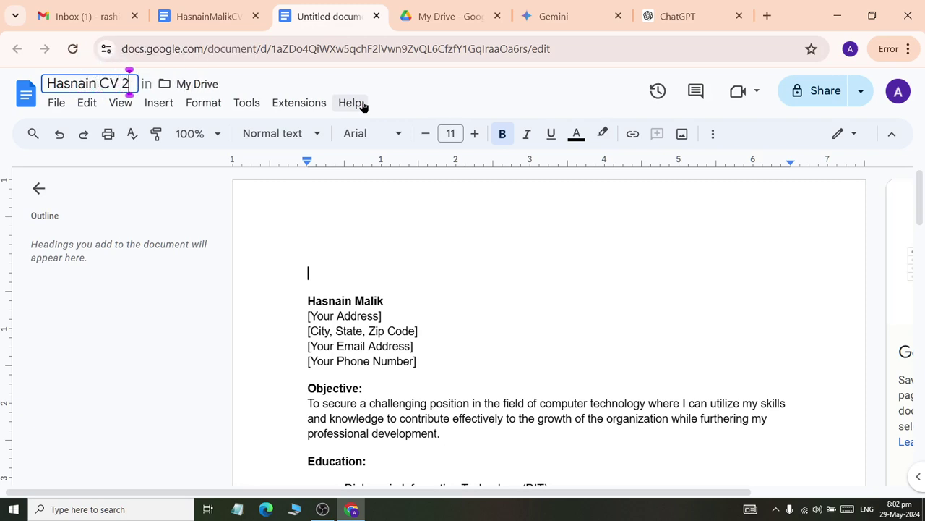
key(Return)
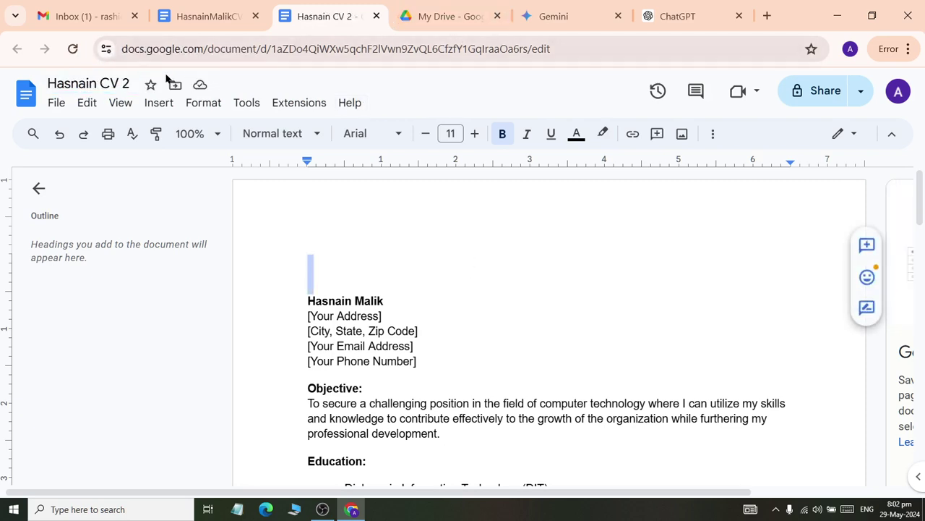
click(448, 16)
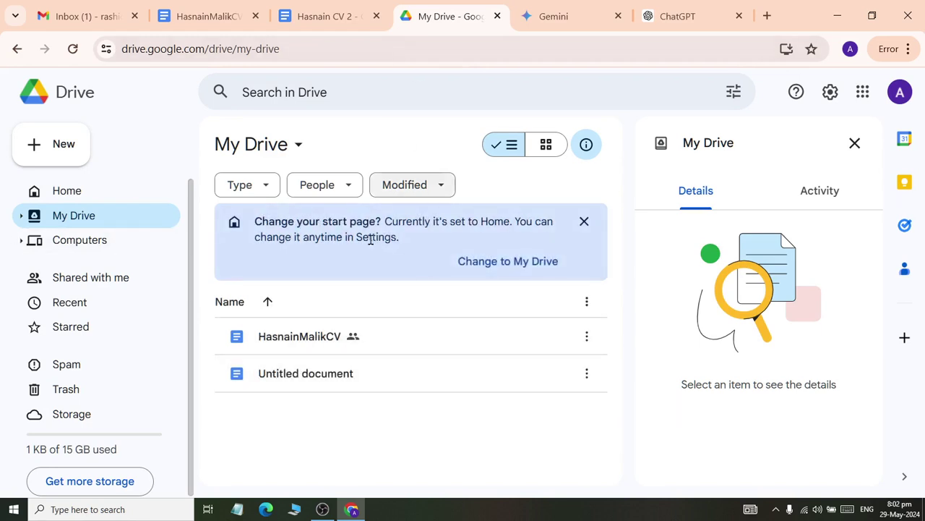
click(329, 15)
click(414, 283)
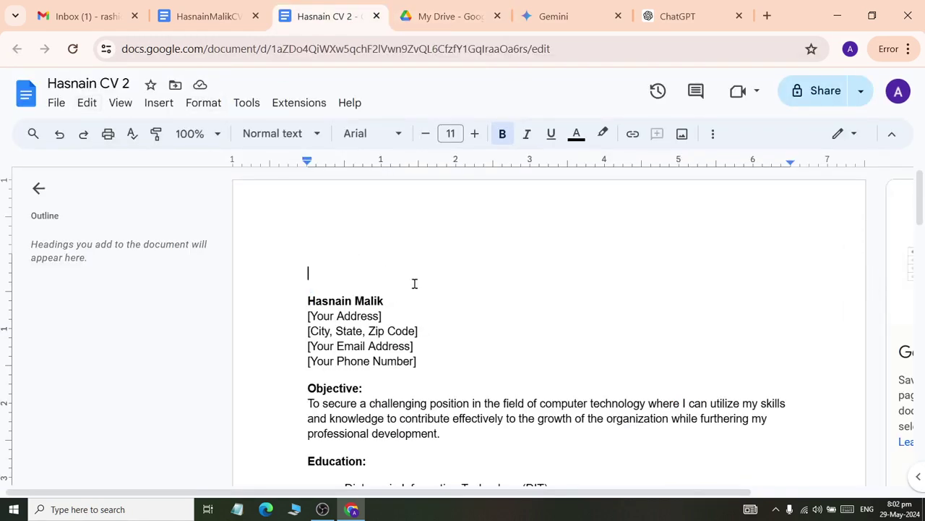
click(58, 101)
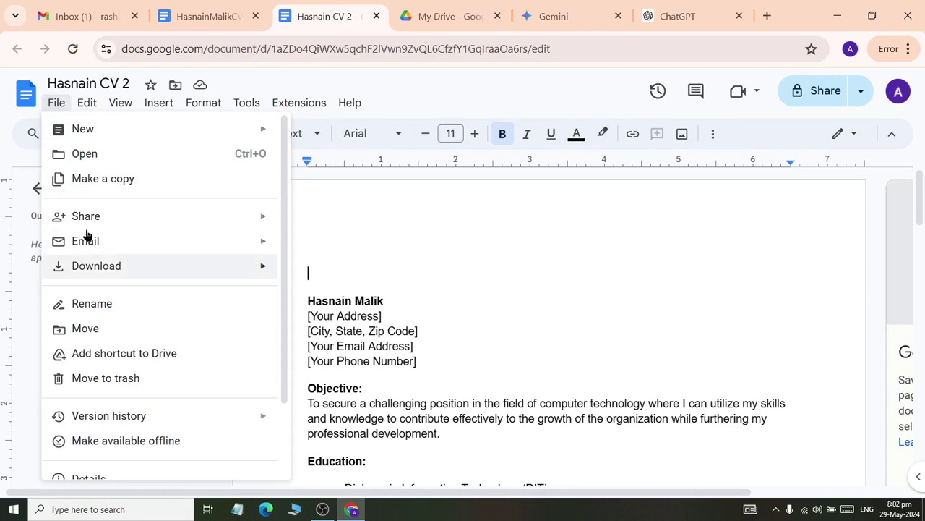
click(496, 227)
click(441, 16)
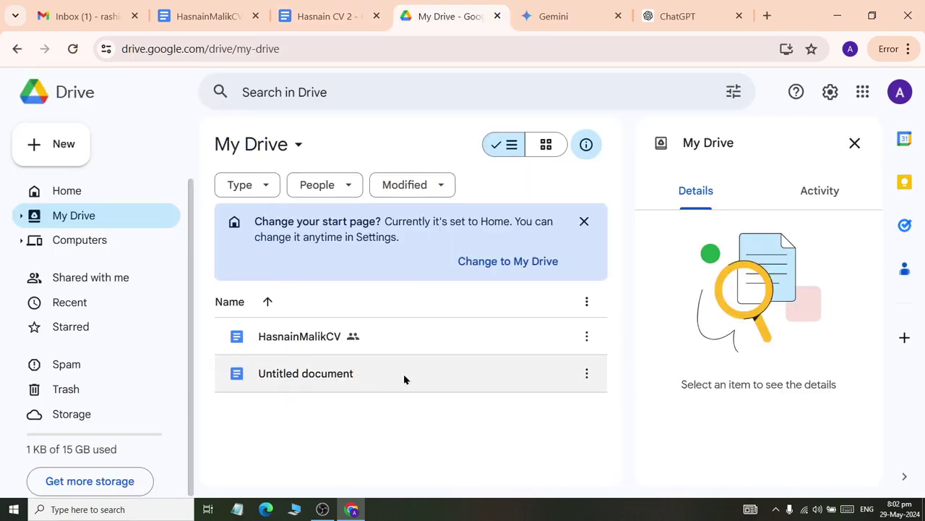
click(73, 49)
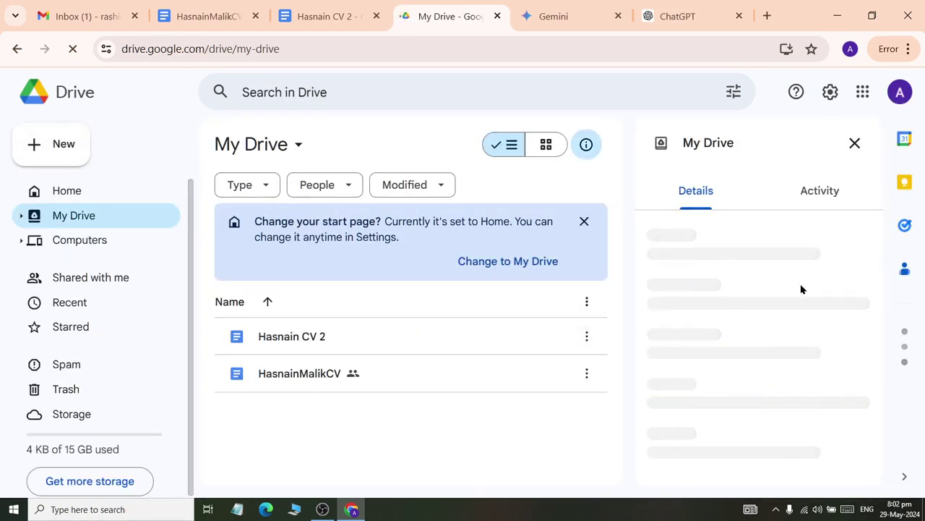
- Open the Share dialog for Hasnain CV 2 from its actions menu
click(590, 338)
click(588, 338)
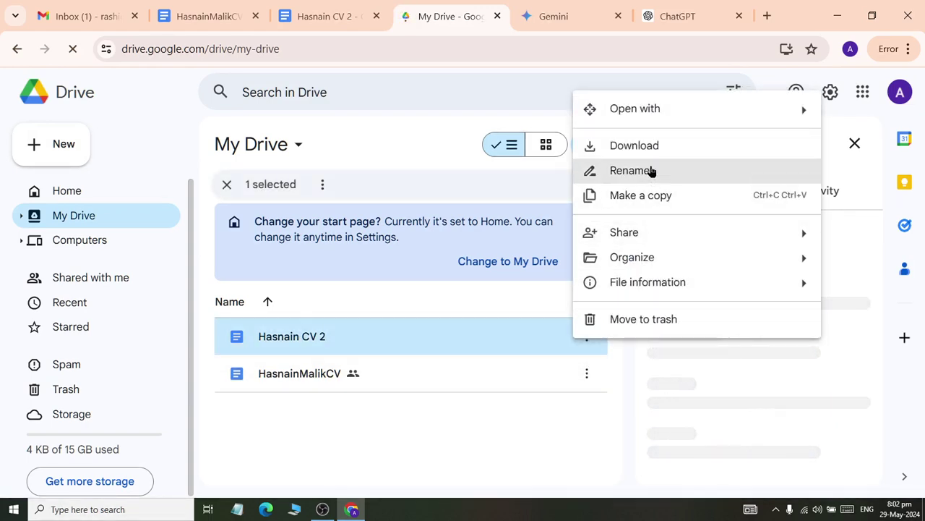
mouse_move(660, 229)
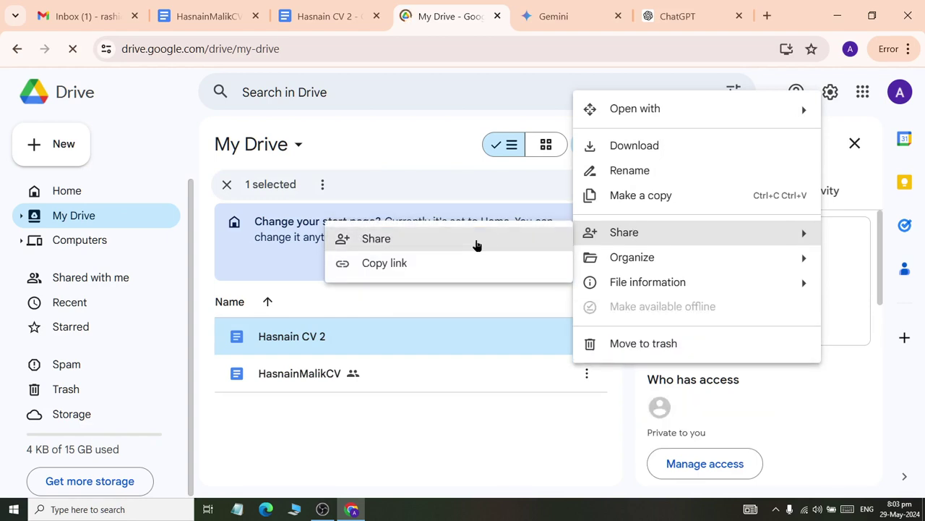
click(446, 244)
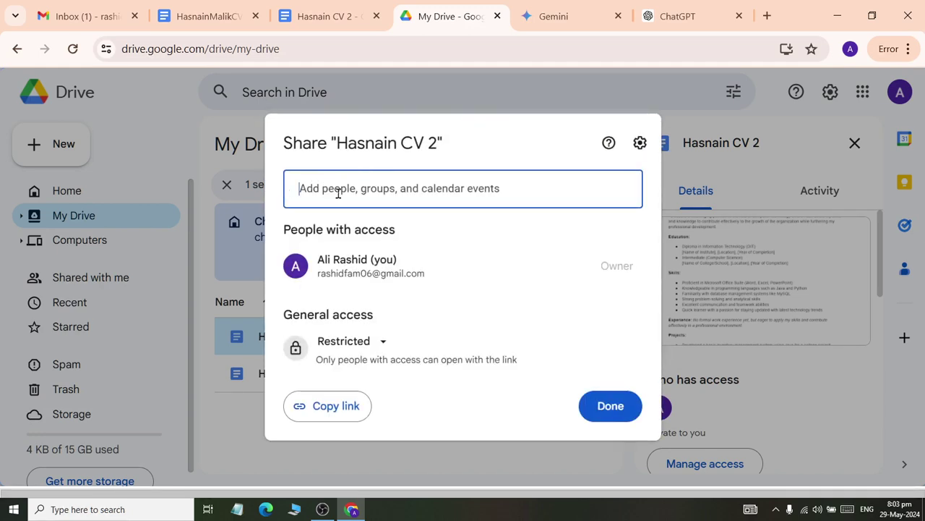
- Change Hasnain CV 2's general access to Anyone with the link
click(384, 344)
click(411, 419)
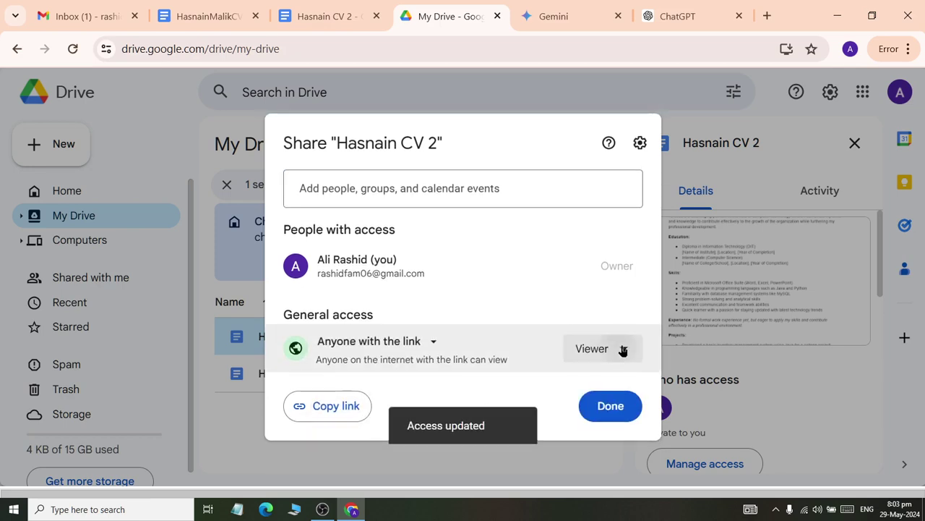
click(620, 350)
click(434, 342)
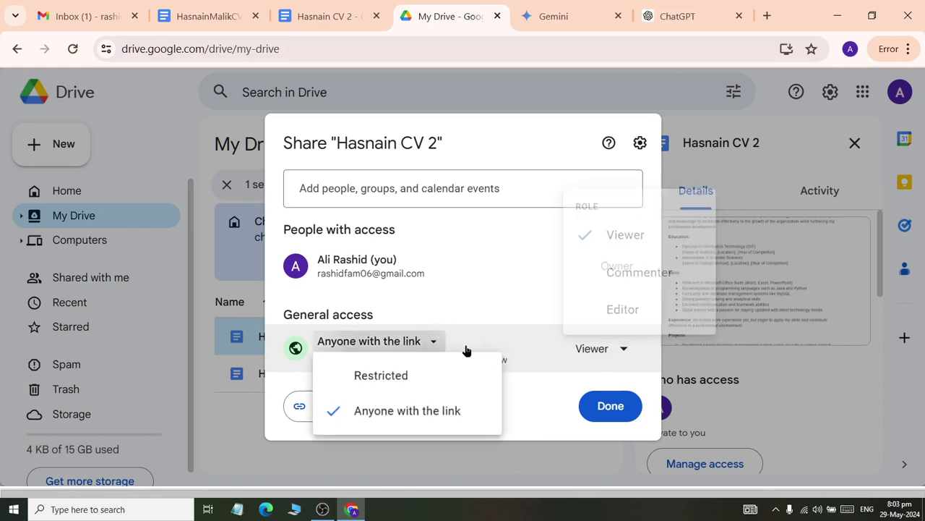
click(400, 373)
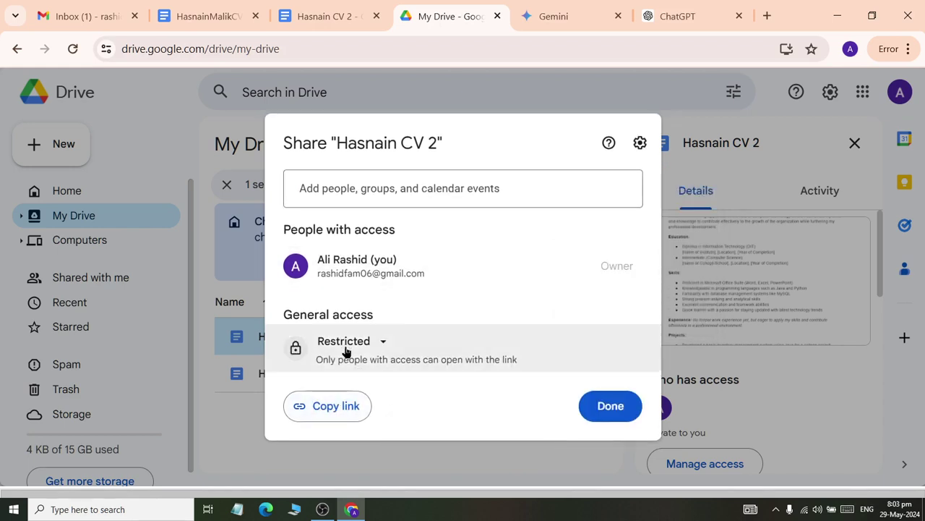
click(370, 344)
click(403, 414)
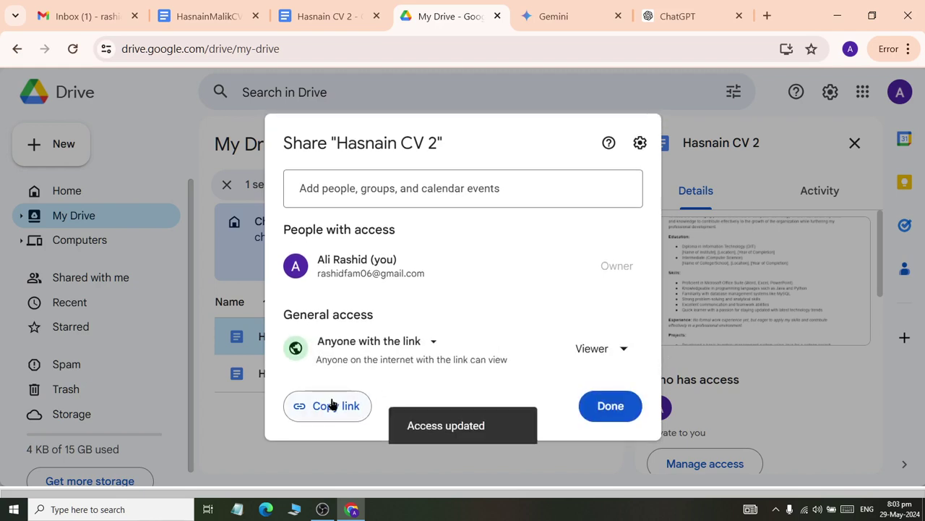
- Set the link role to Viewer, copy the share link, and close the dialog
click(612, 350)
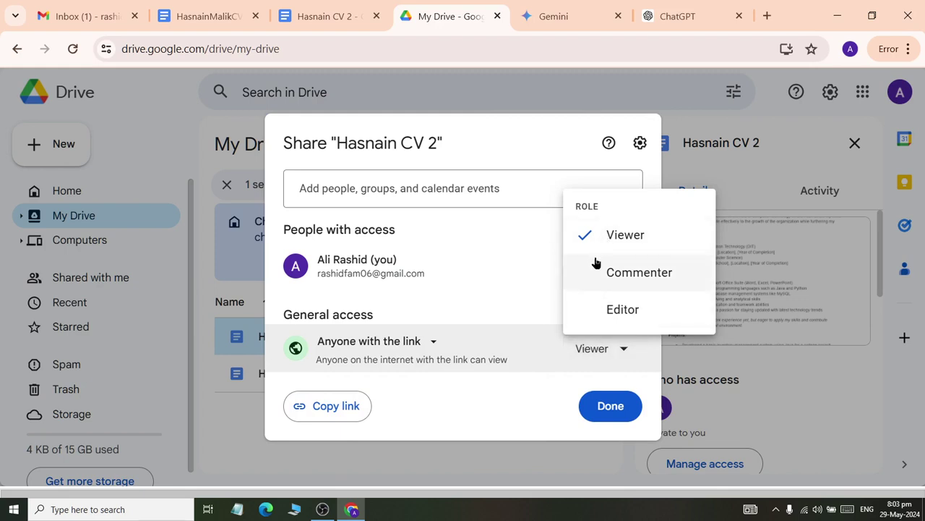
click(629, 309)
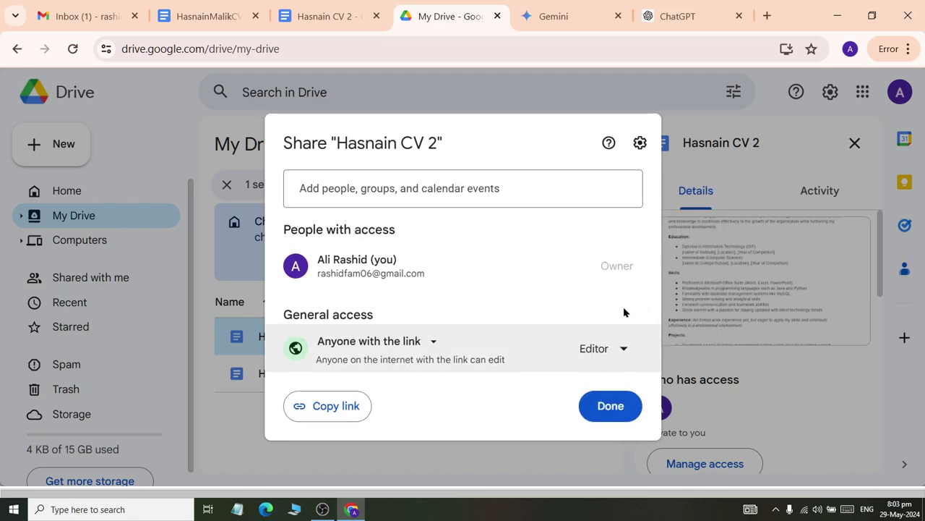
click(608, 348)
click(619, 236)
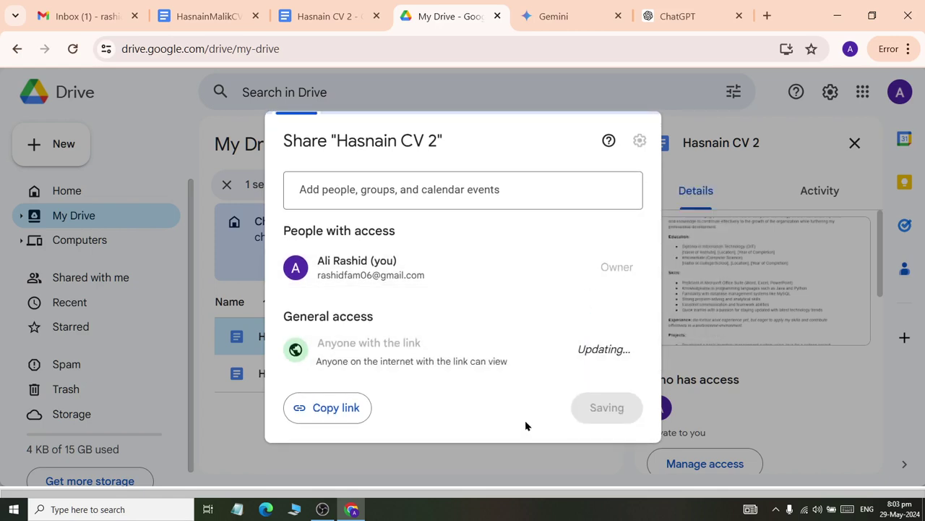
click(334, 421)
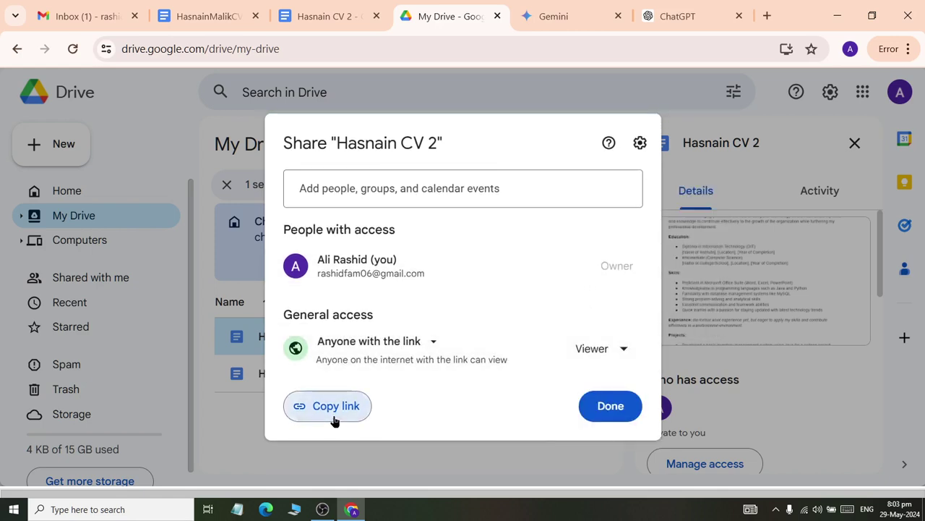
click(606, 405)
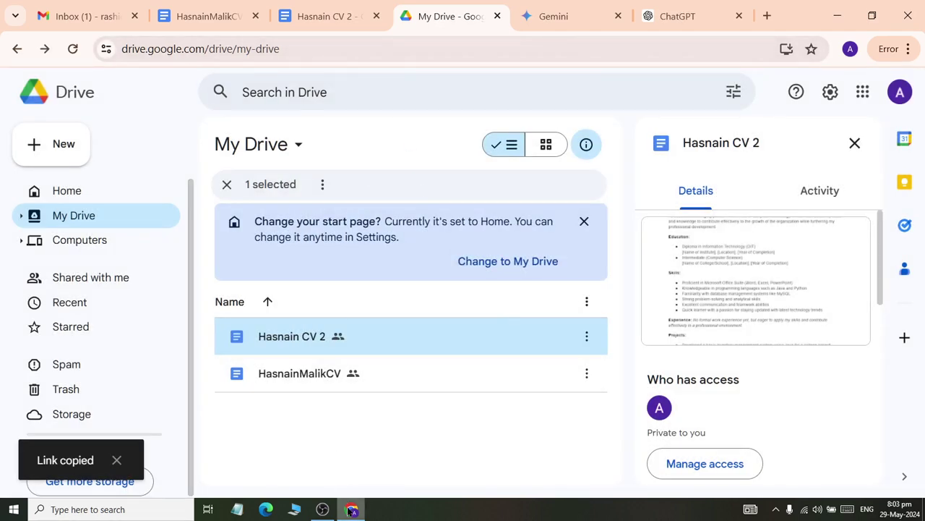
- Minimize the browser and launch a second Chrome window with another profile
mouse_move(350, 512)
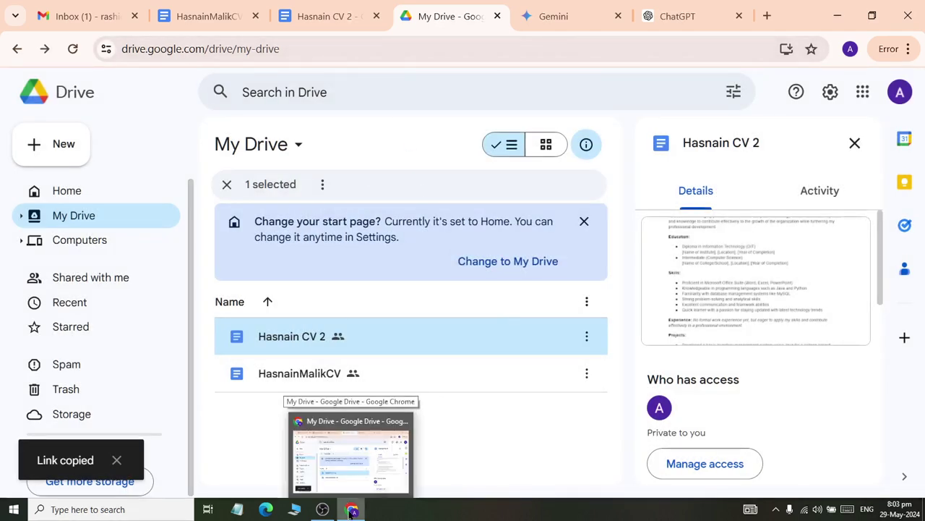
click(350, 512)
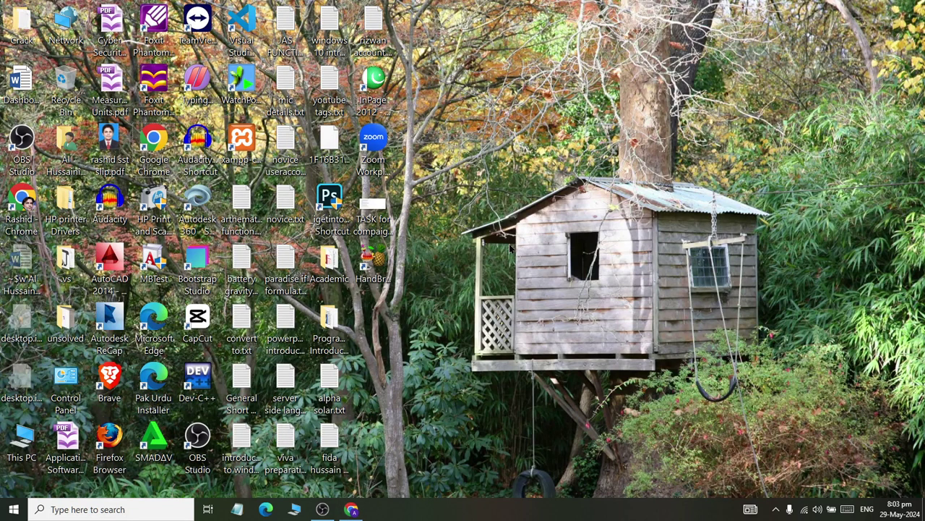
double_click(163, 151)
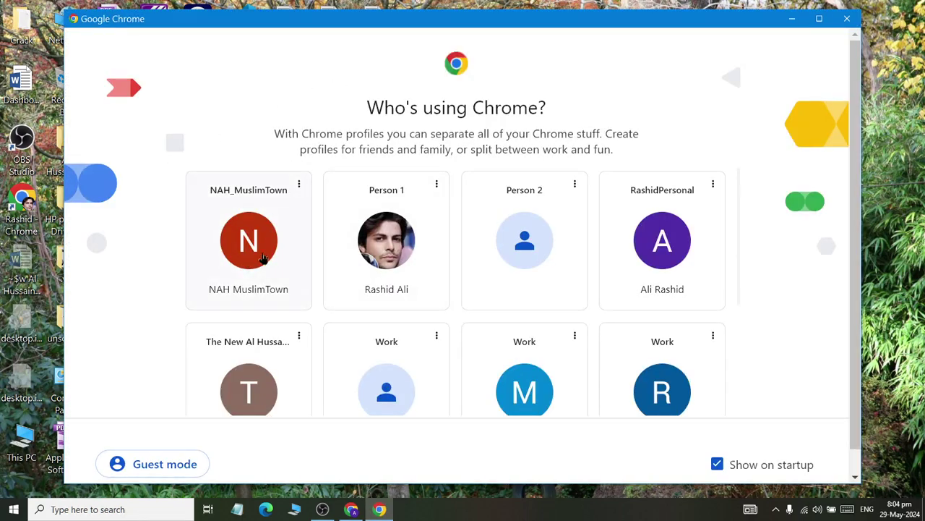
click(397, 243)
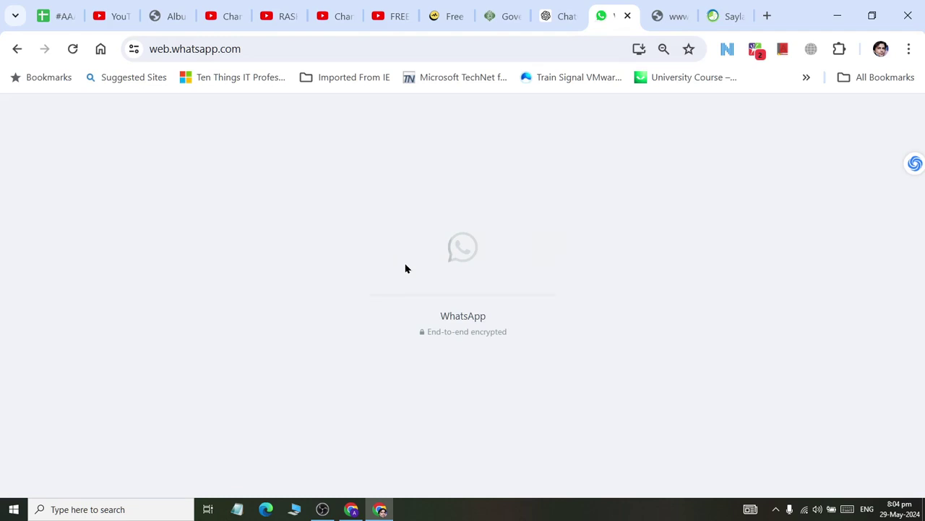
- Open blogspot.com in a new tab of the Drive window, then minimize both Chrome windows
key(alt+Tab)
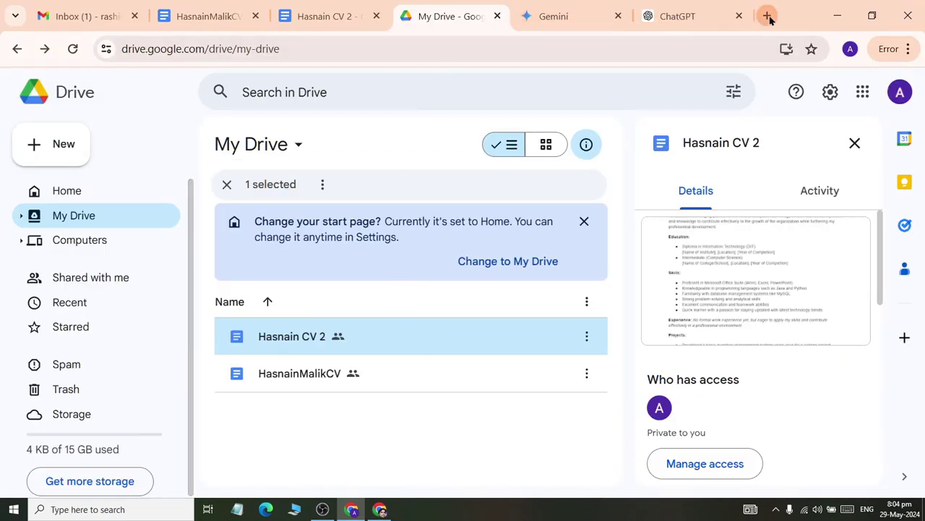
click(767, 16)
text(blo)
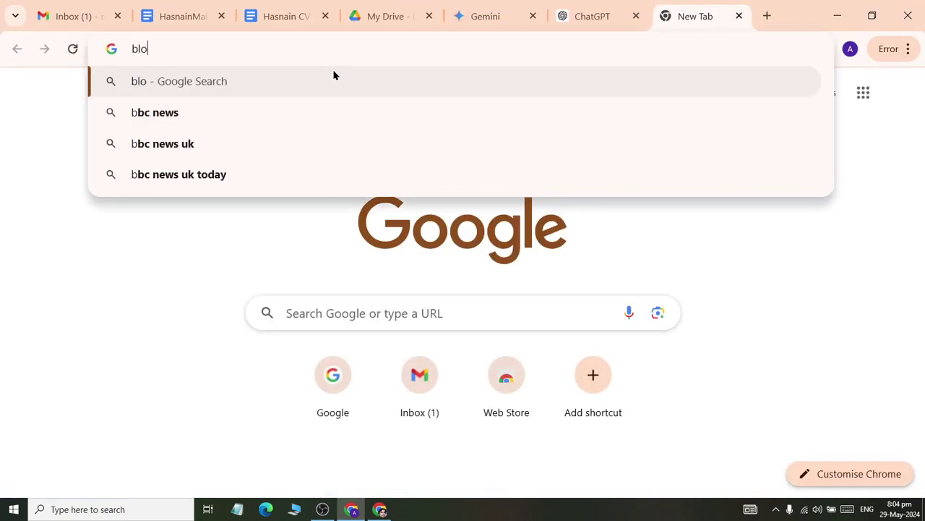
text(gspot.com)
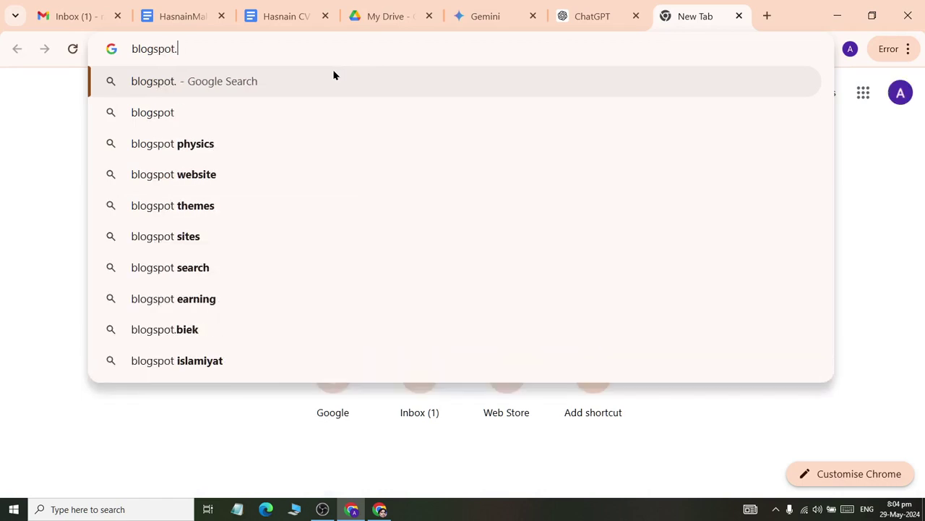
key(Return)
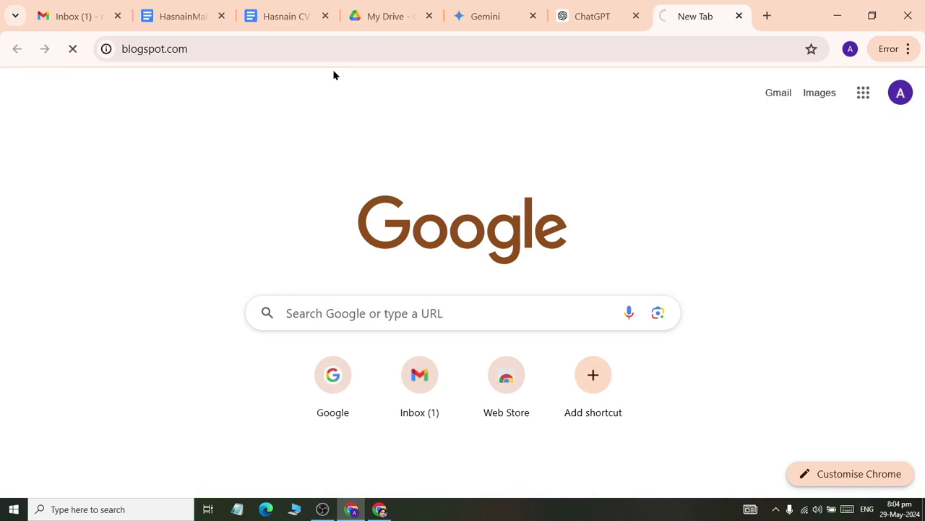
key(alt+Tab)
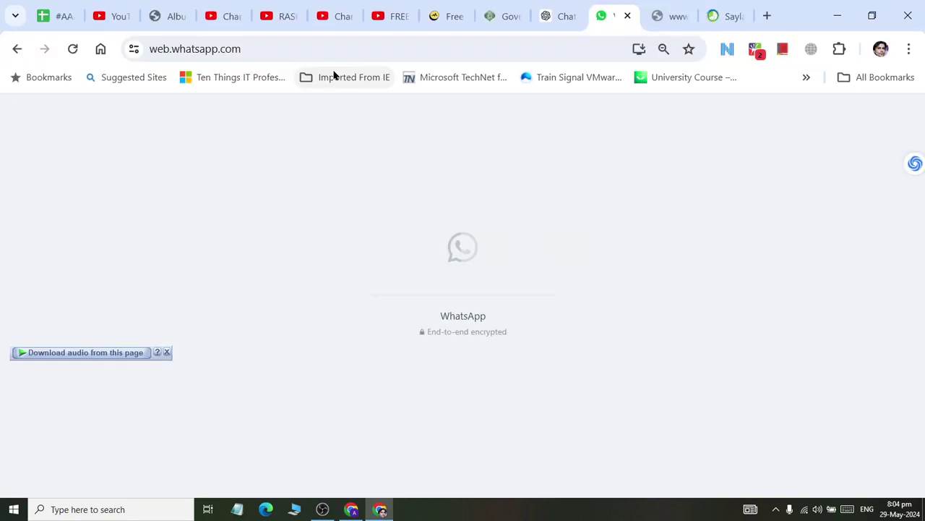
click(825, 19)
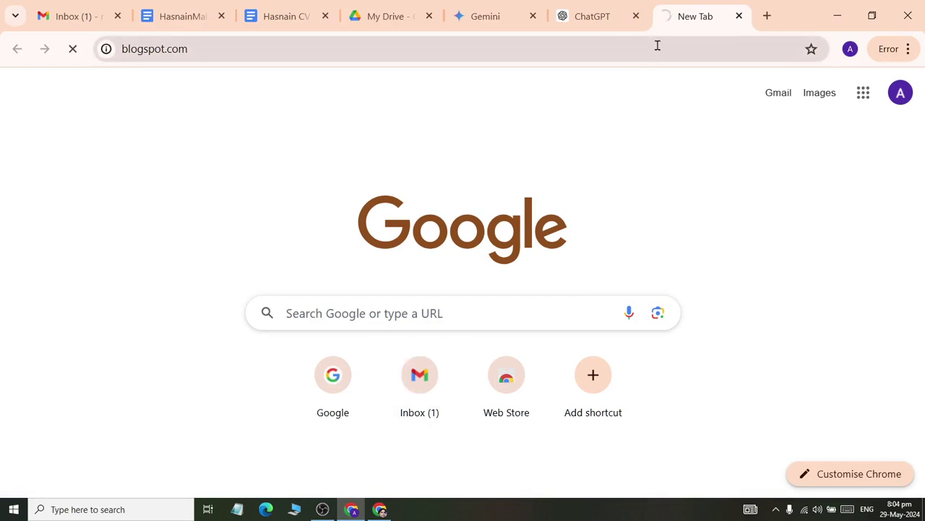
click(837, 17)
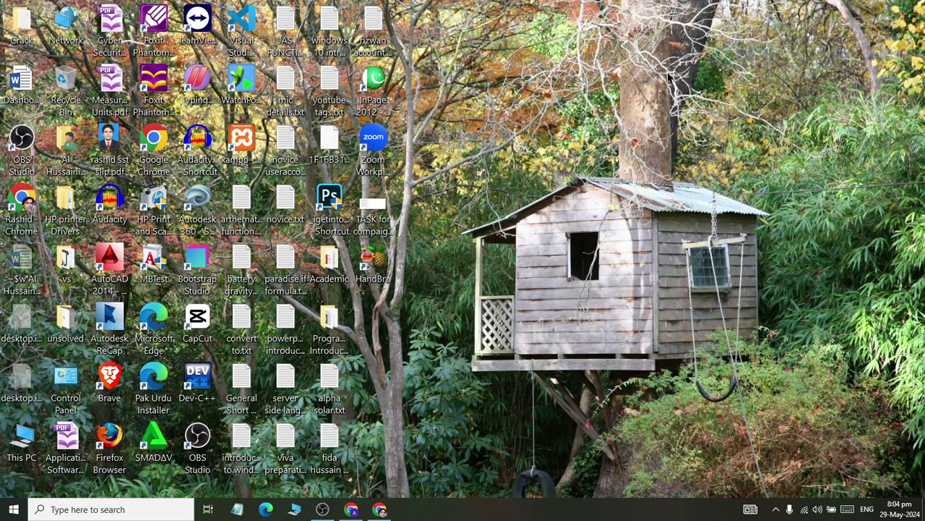
- Launch Notepad via Run, paste the resume's share link, and maximize the window
key(super+e)
key(alt+F4)
key(super+r)
text(notepad)
key(Return)
key(ctrl+v)
key(super+Up)
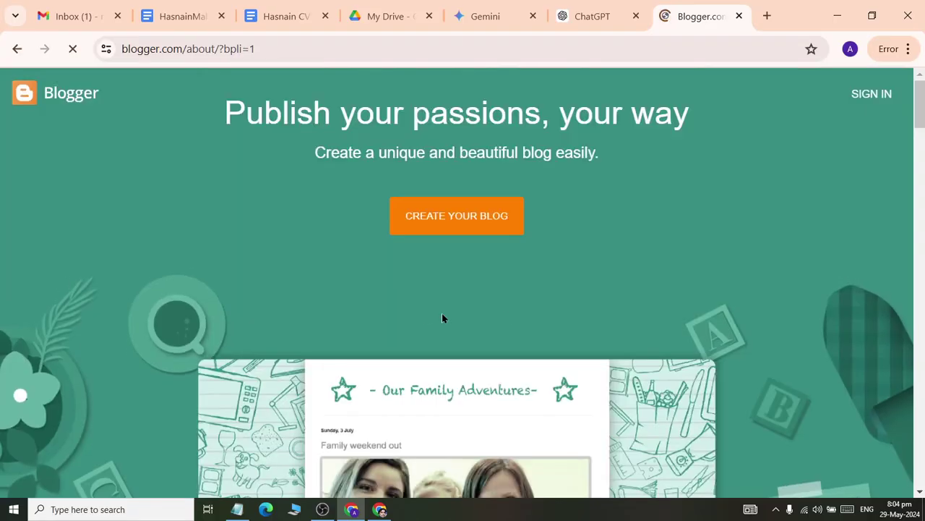
scroll(442, 316, down, 3)
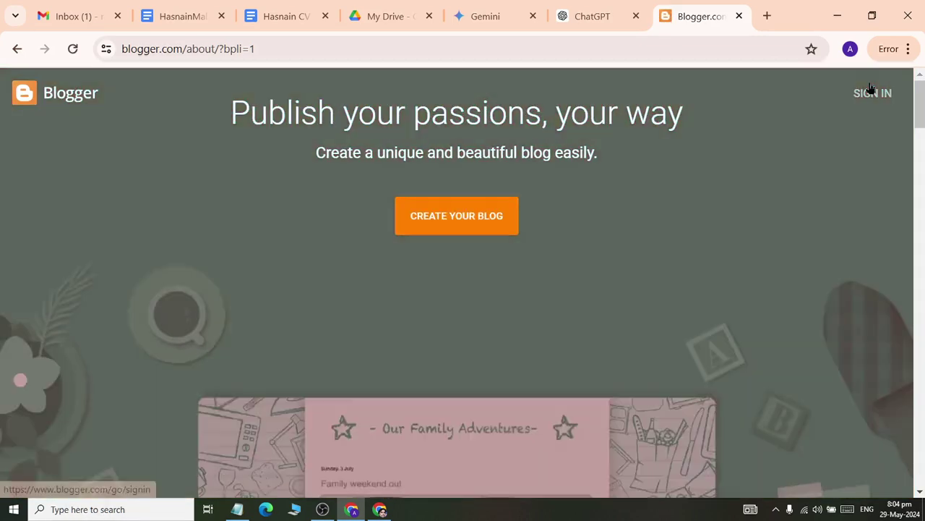
- Click SIGN IN on the Blogger home page to reach Google's Choose an account screen
click(870, 93)
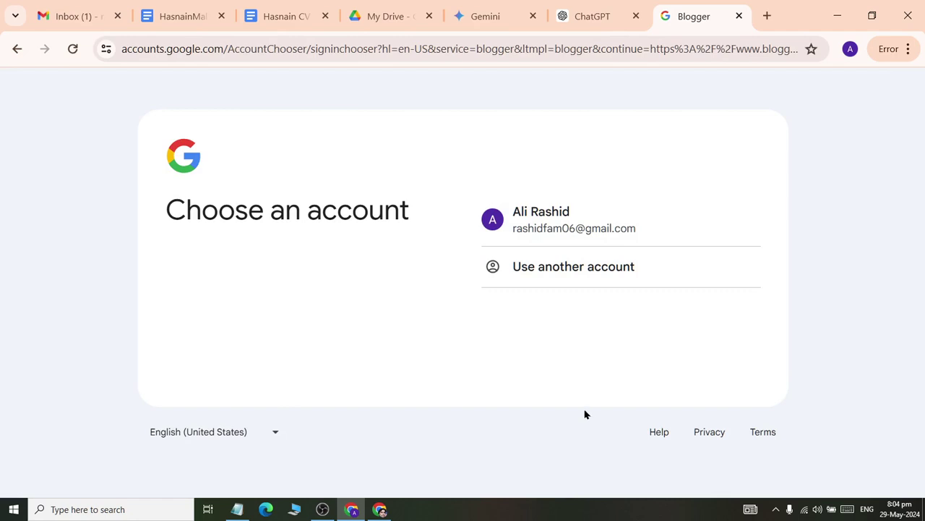
- Bring Notepad back to the front and select the entire sharing link with Ctrl+A
click(323, 509)
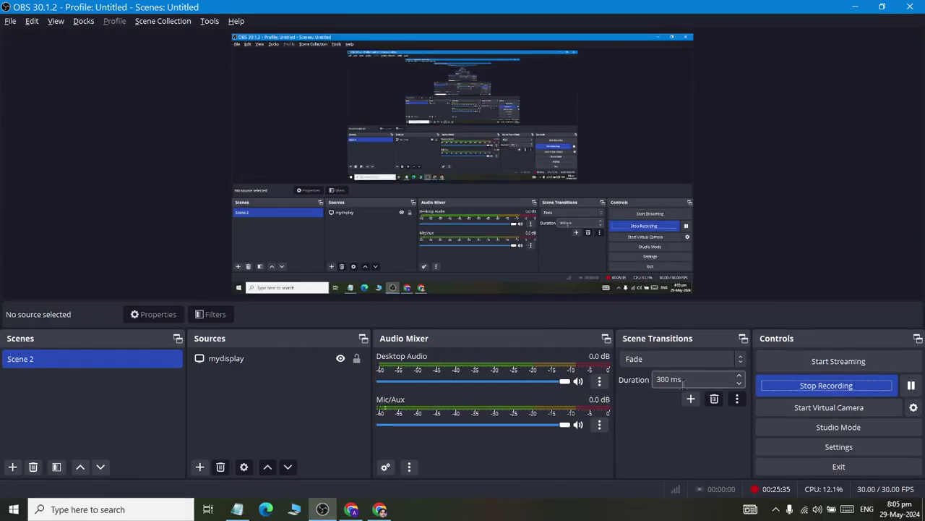
click(380, 509)
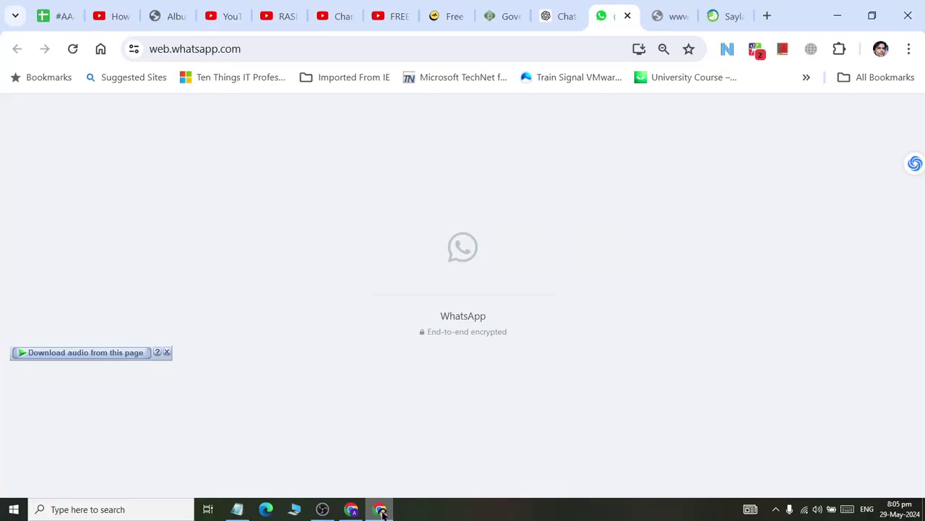
key(alt+Tab)
key(alt+Tab)
key(alt+Tab)
key(alt+Tab)
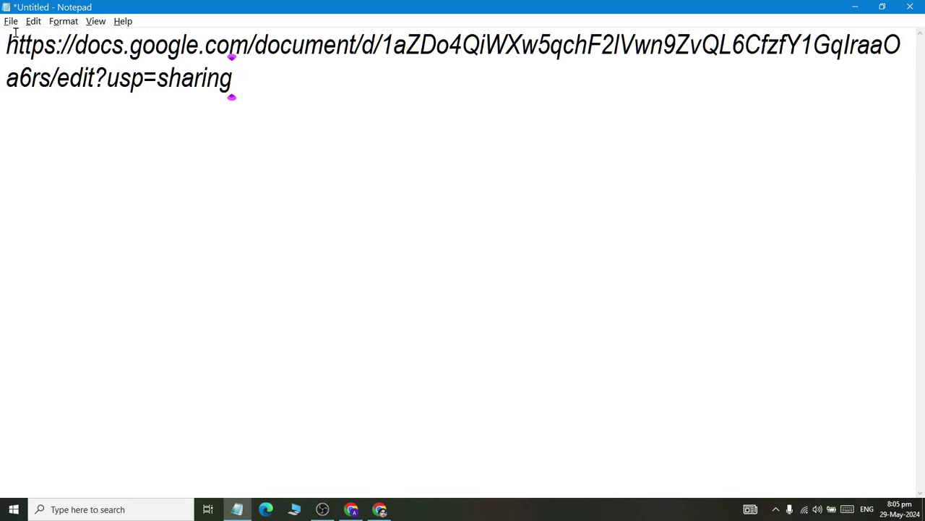
key(ctrl+a)
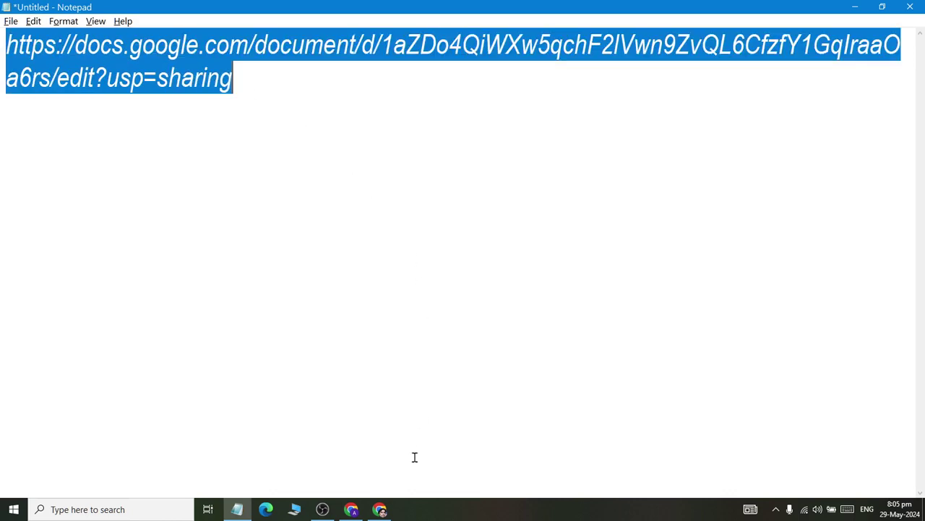